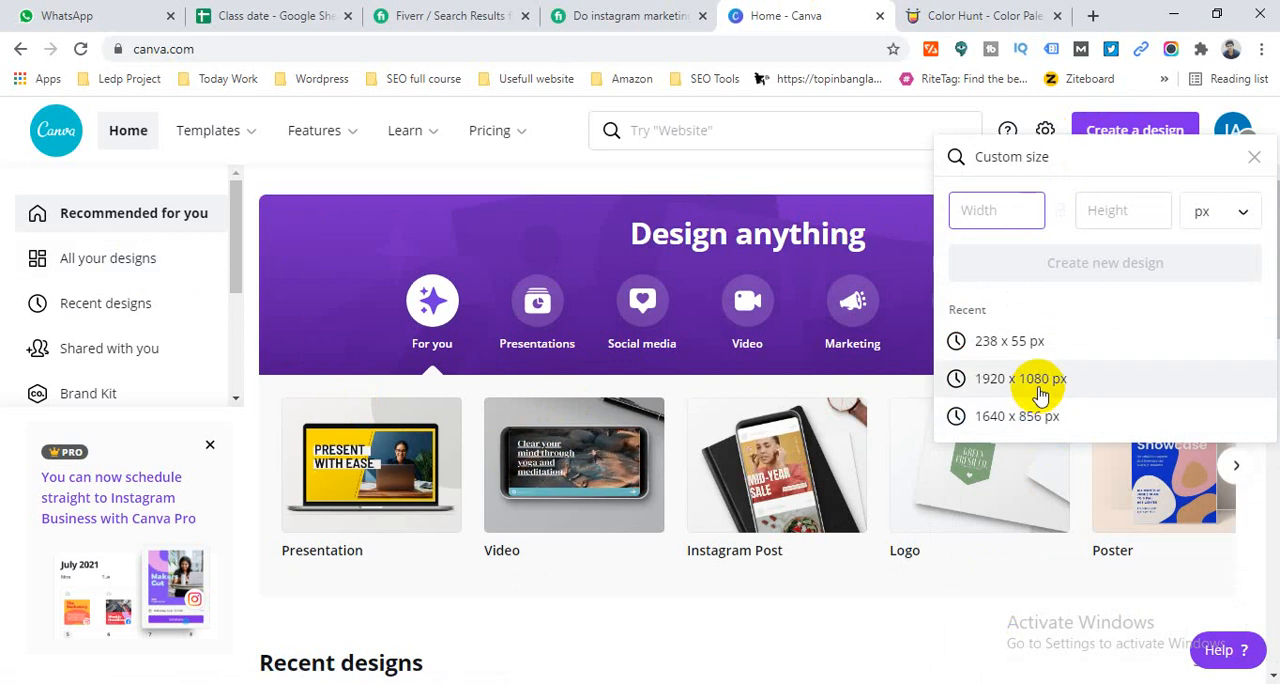
# - Leave the custom size option, create a blank 16:9 Presentation design, and close the Canva home page
pyautogui.click(1254, 158)
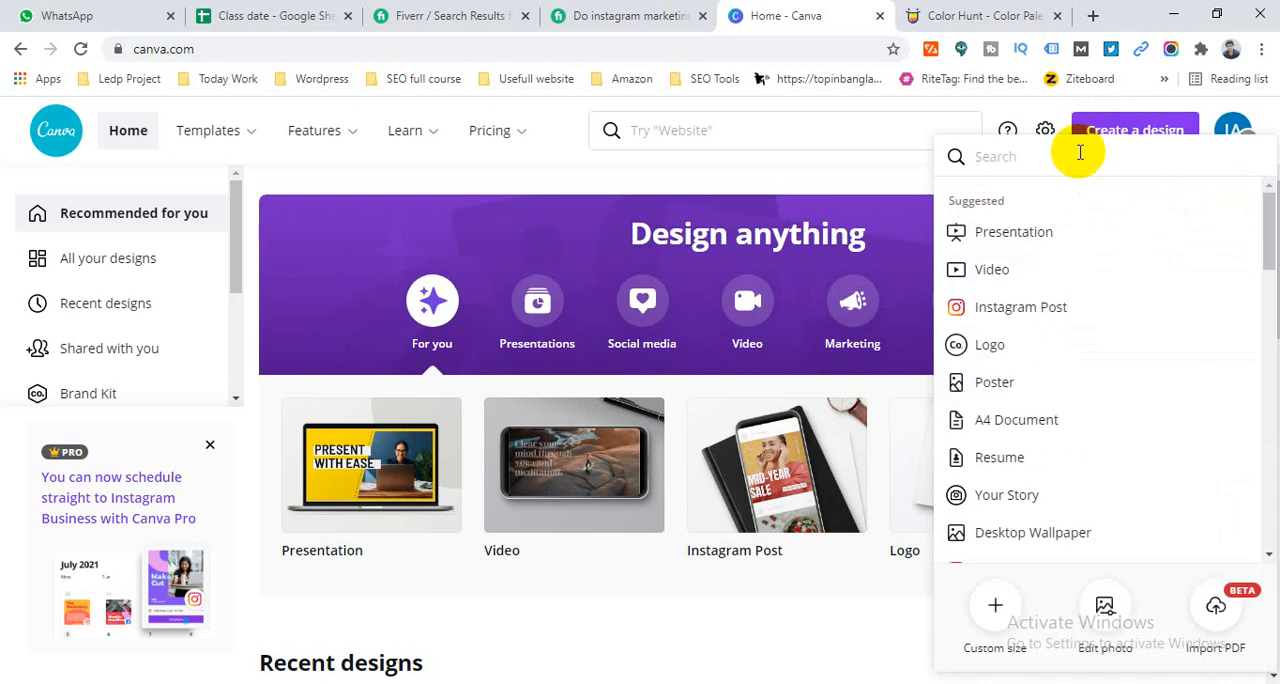
pyautogui.click(1003, 240)
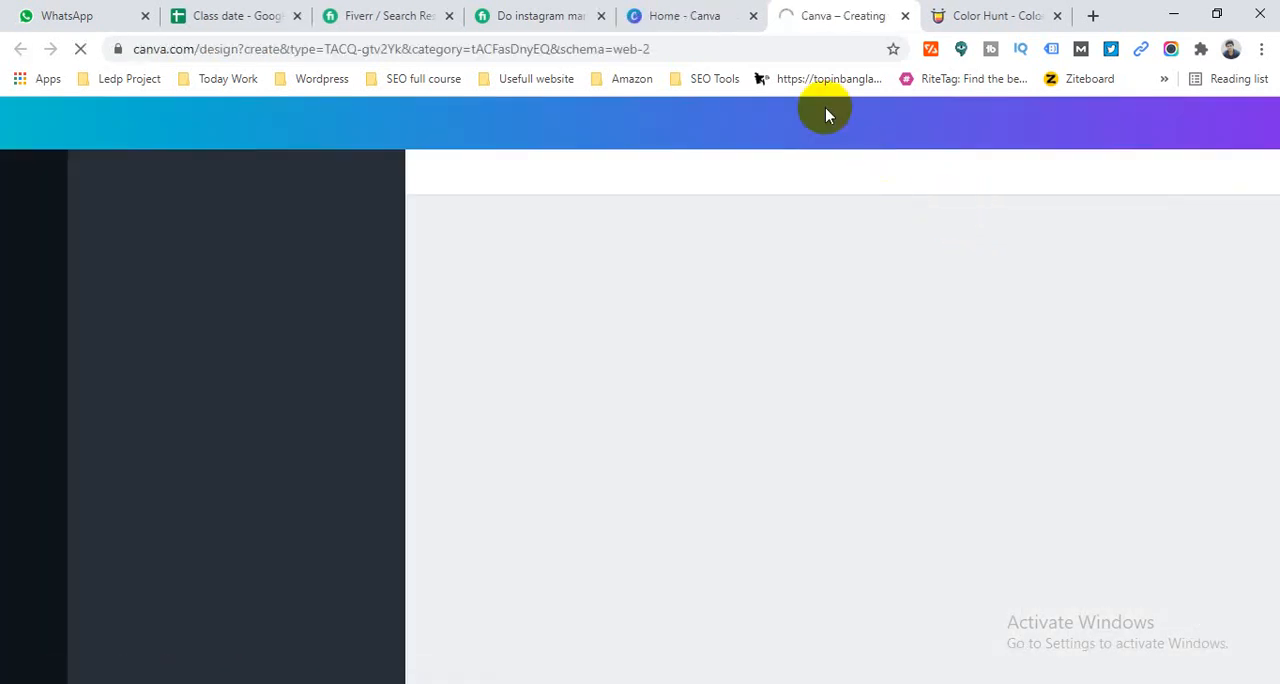
pyautogui.click(753, 15)
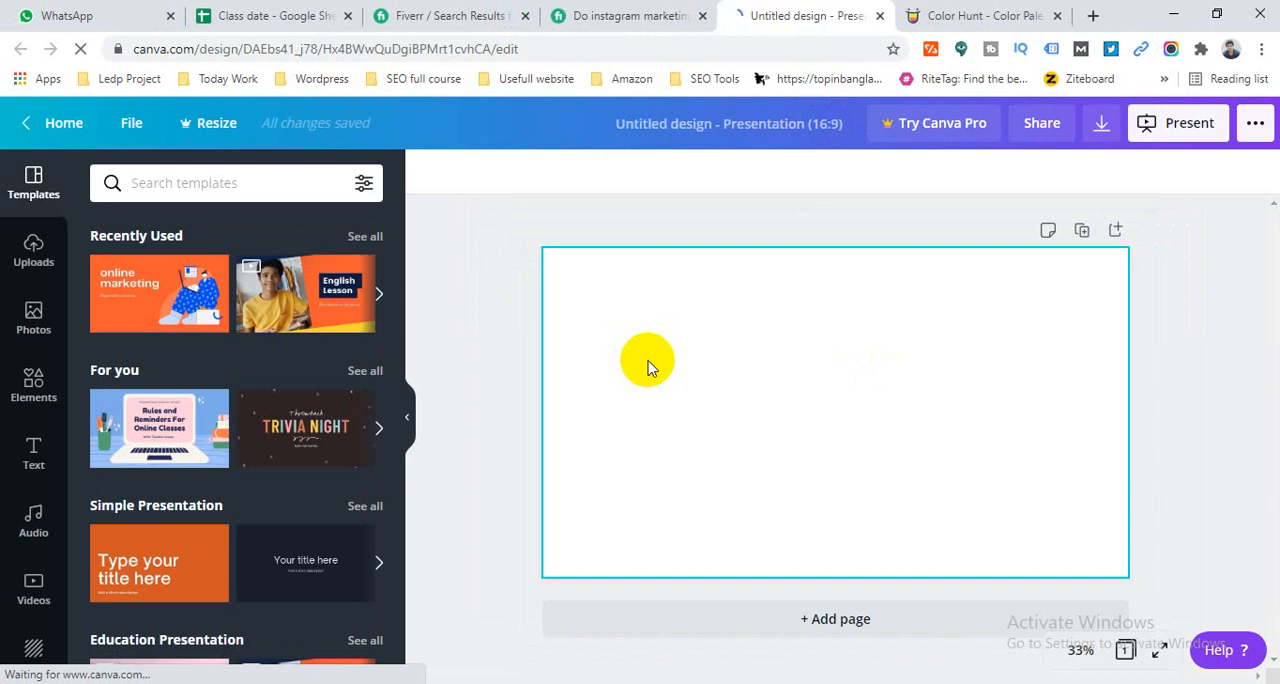
pyautogui.click(495, 272)
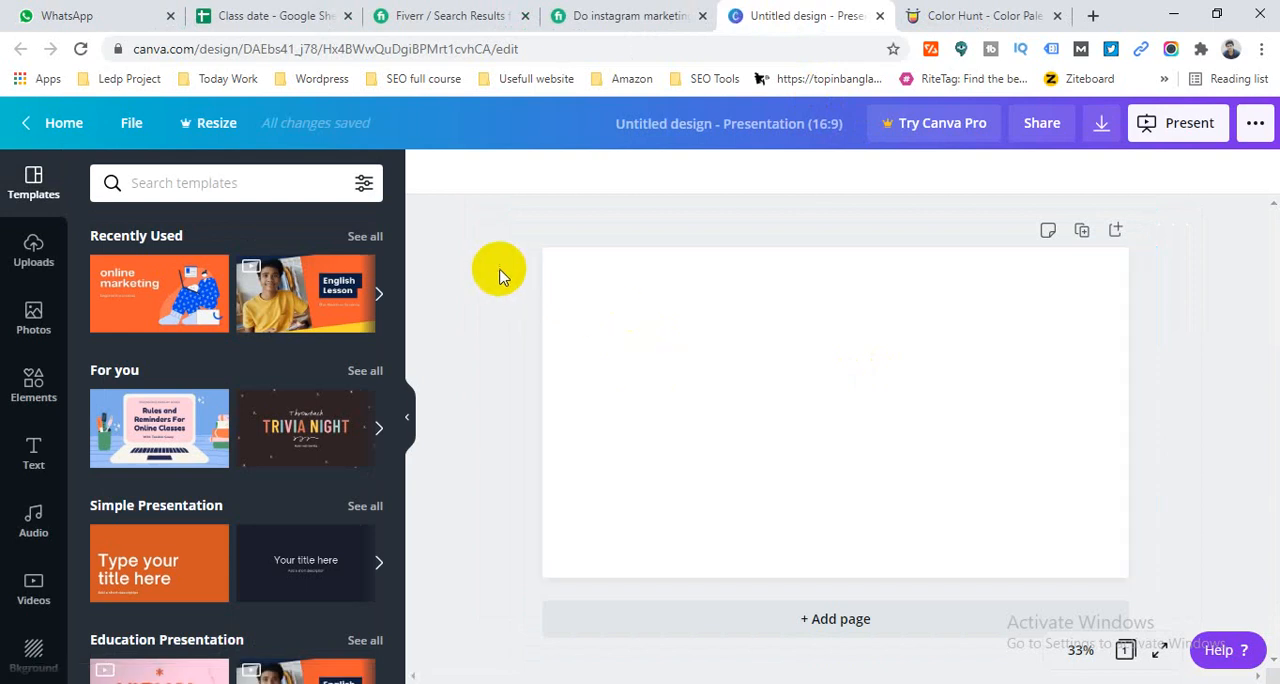
pyautogui.click(607, 317)
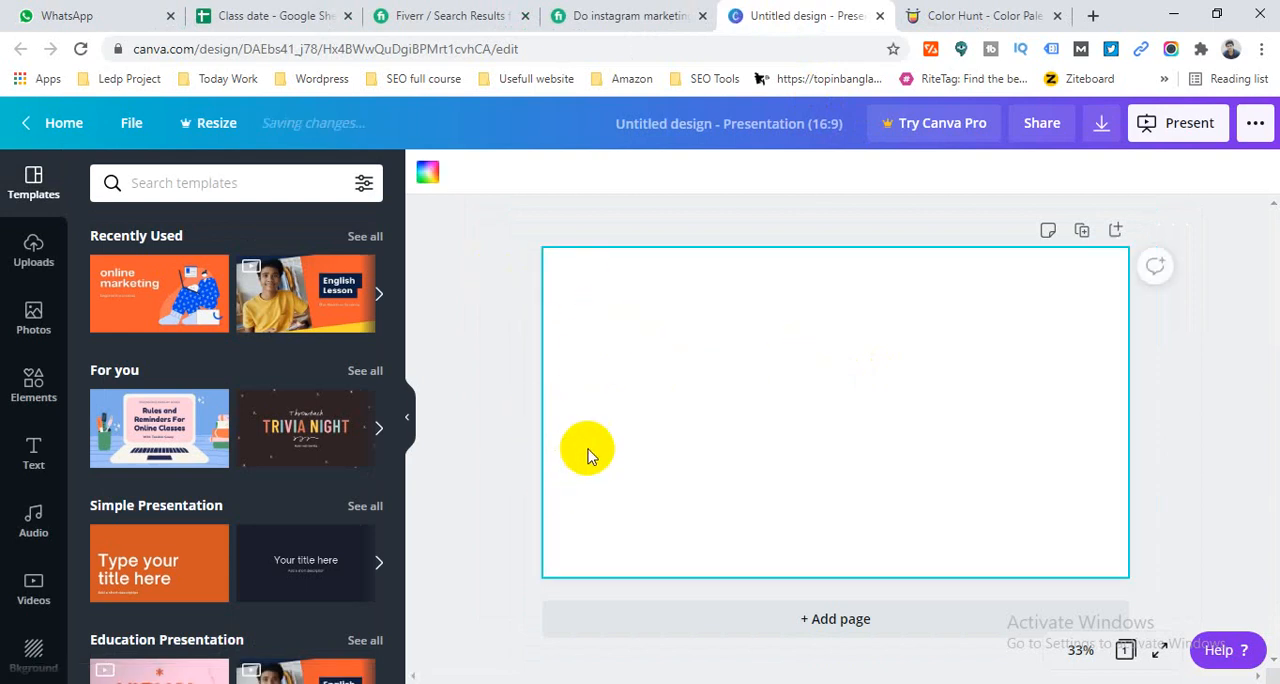
# - Consult the Fiverr gig image for wording and add a heading to the Canva page reading "Organic Instagram Marketing"
pyautogui.click(640, 15)
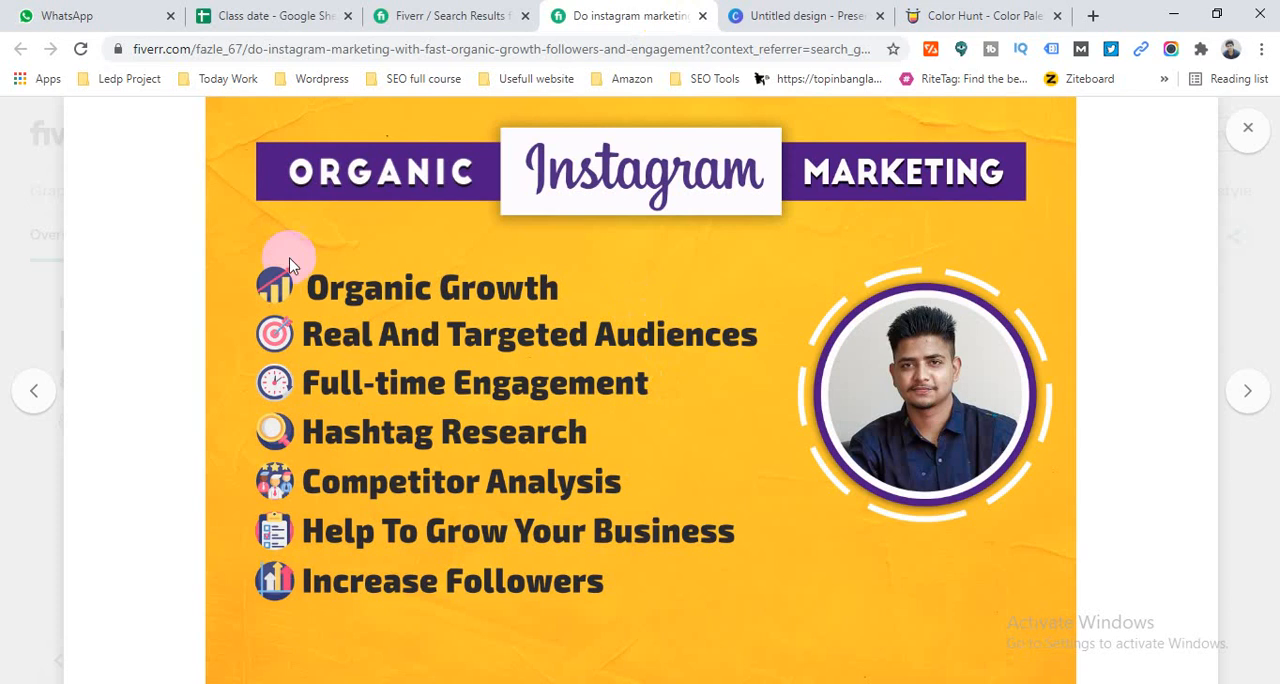
pyautogui.click(857, 12)
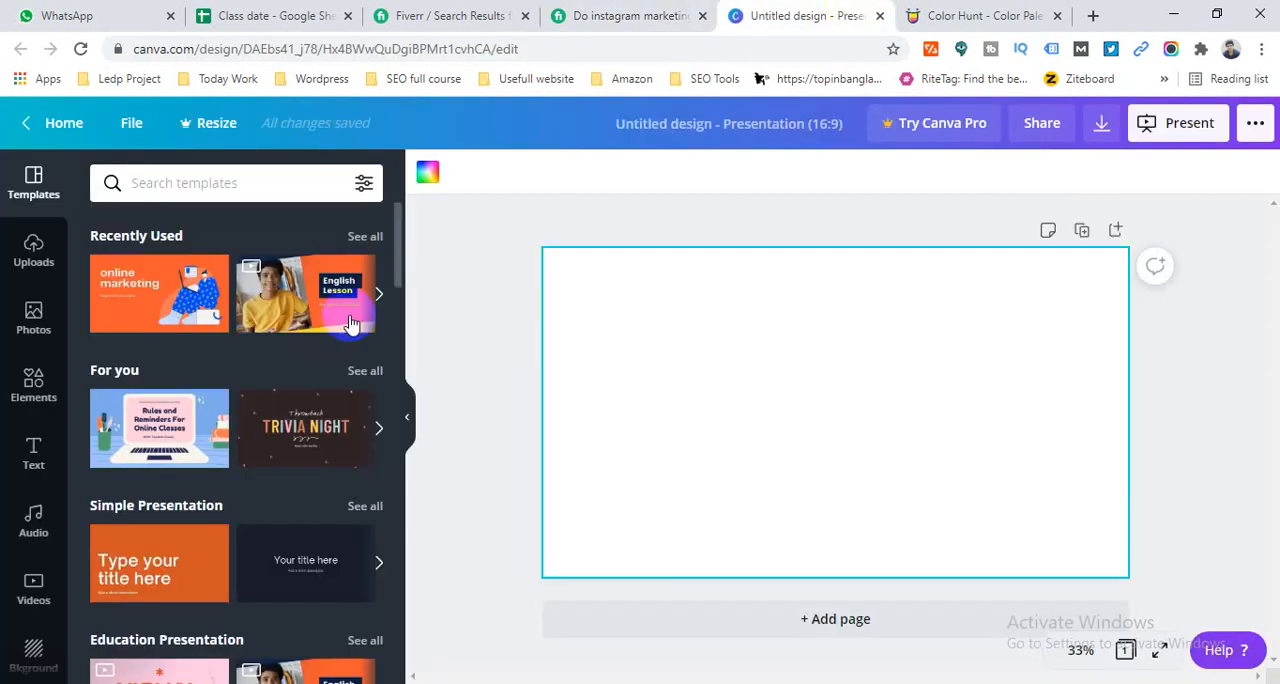
pyautogui.click(31, 466)
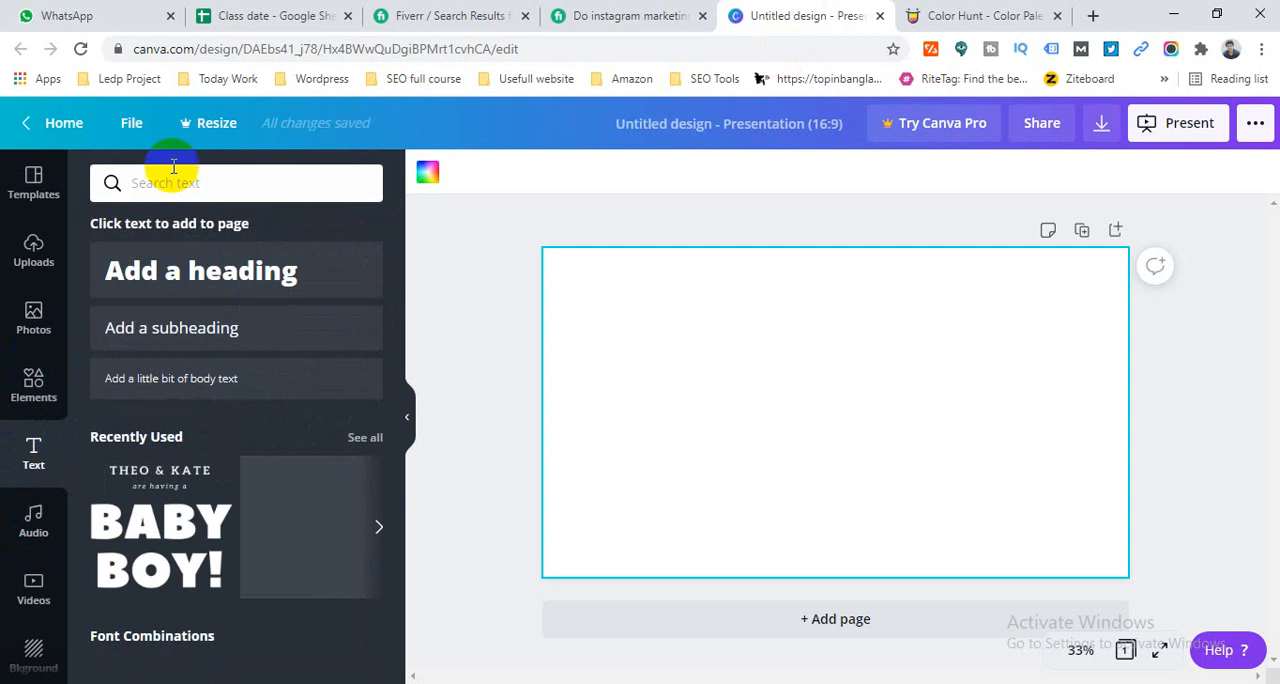
pyautogui.click(234, 271)
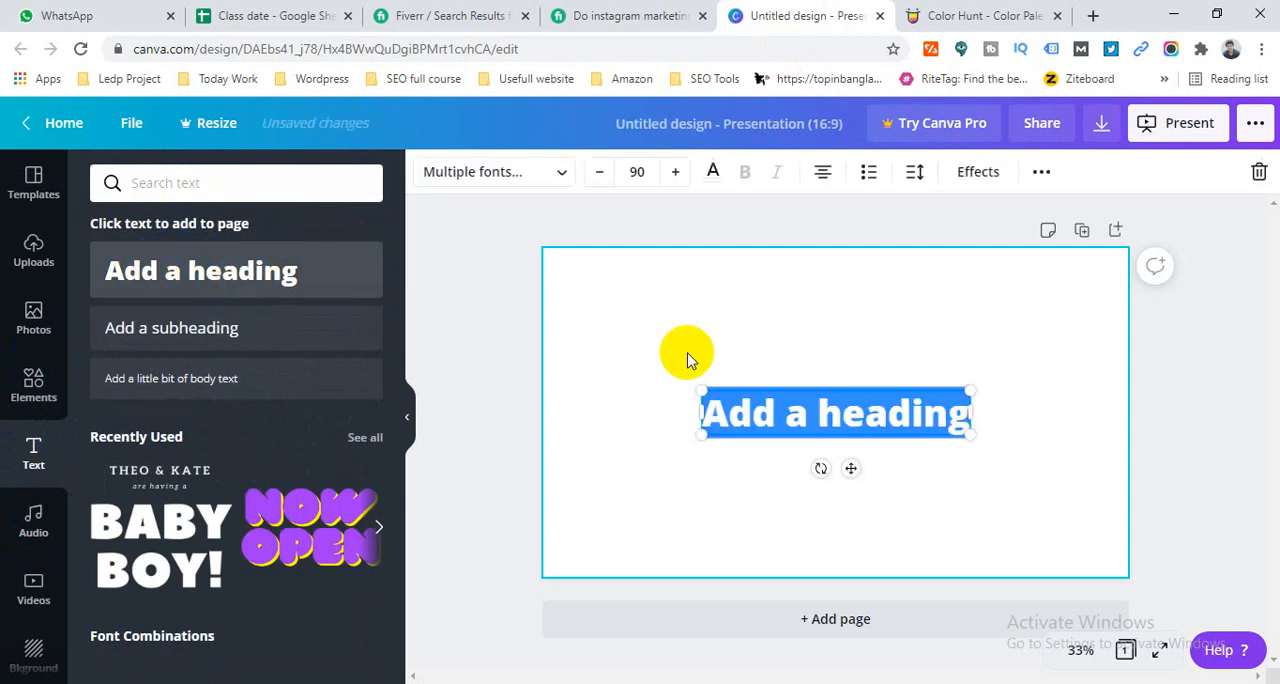
pyautogui.write('Or')
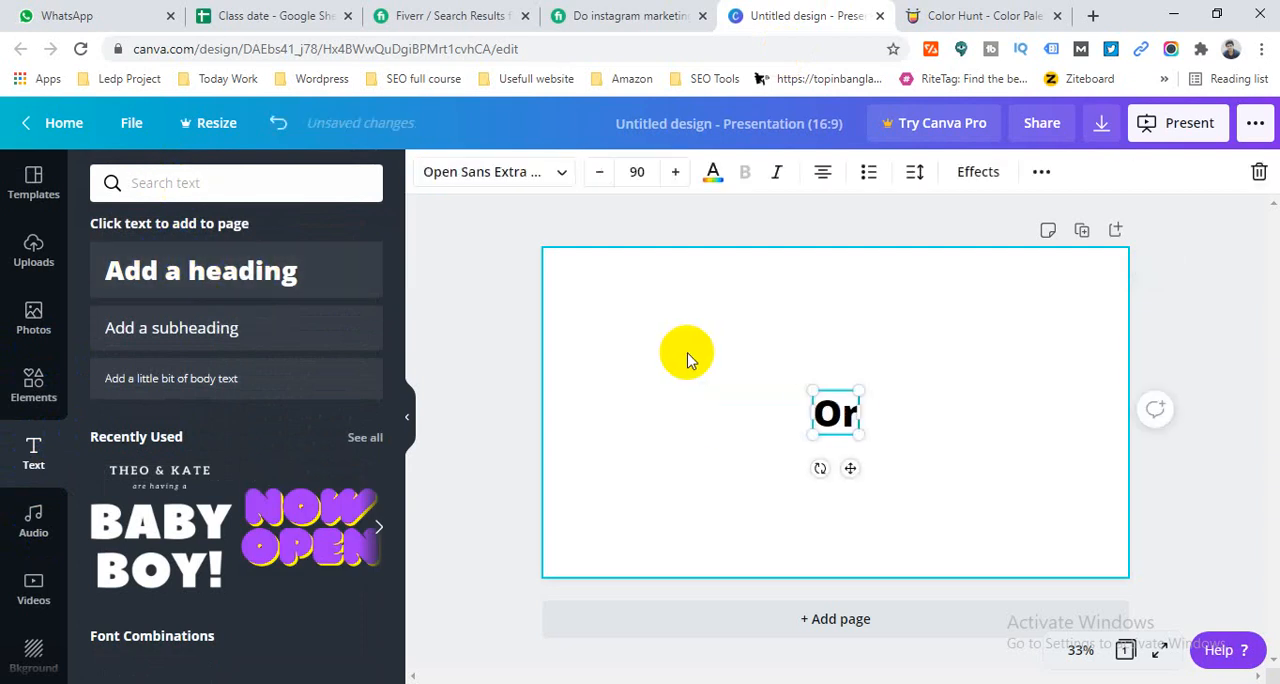
pyautogui.write('ganic In')
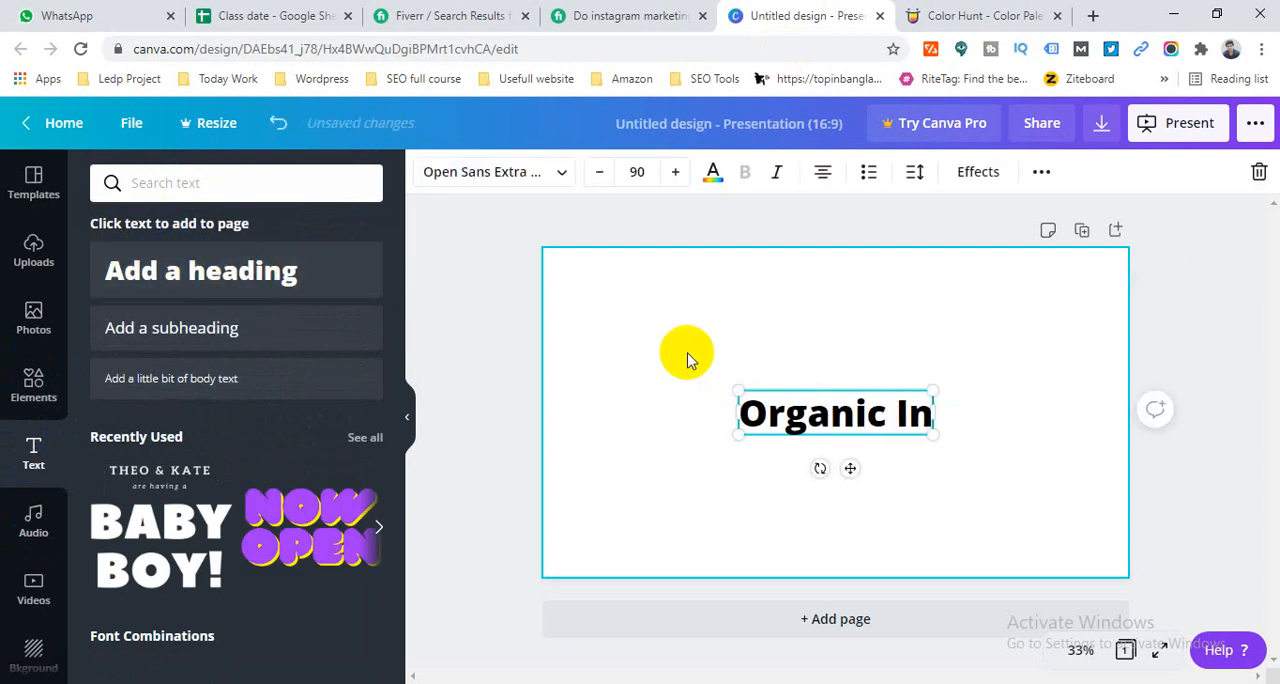
pyautogui.write('stagram')
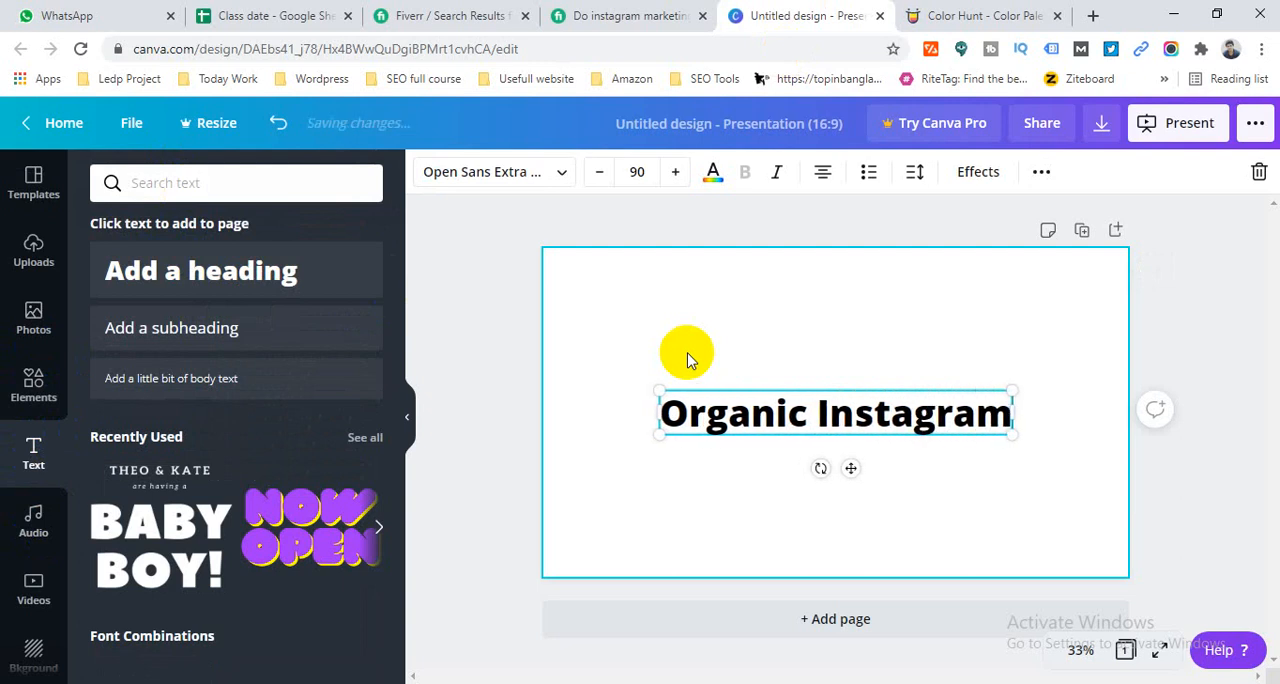
pyautogui.write(' Marketing')
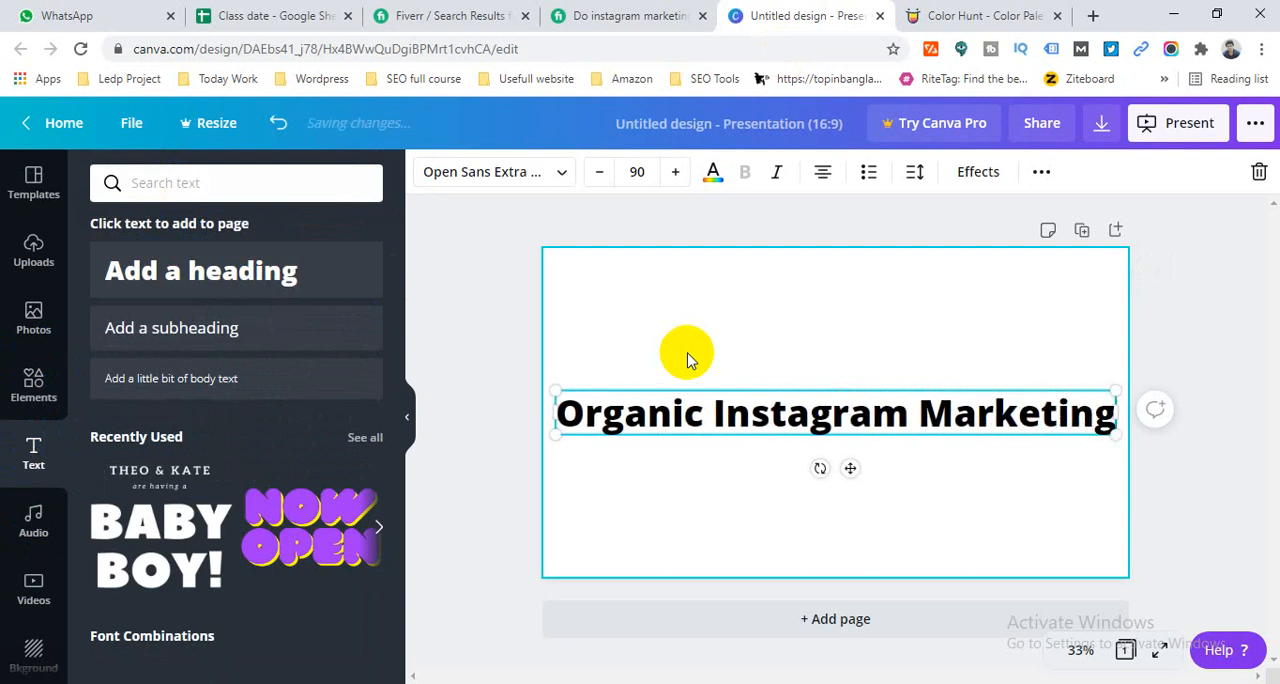
# - Convert the whole heading to uppercase and move it up to the top of the page
pyautogui.tripleClick(654, 424)
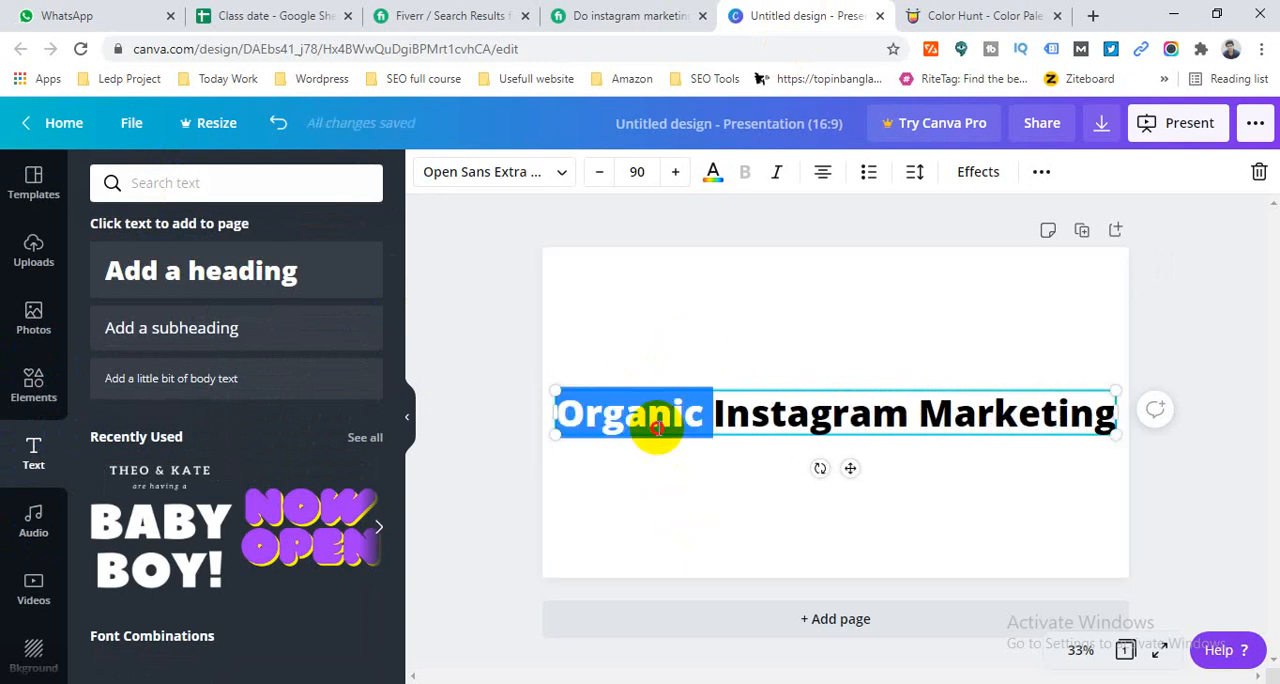
pyautogui.click(1041, 172)
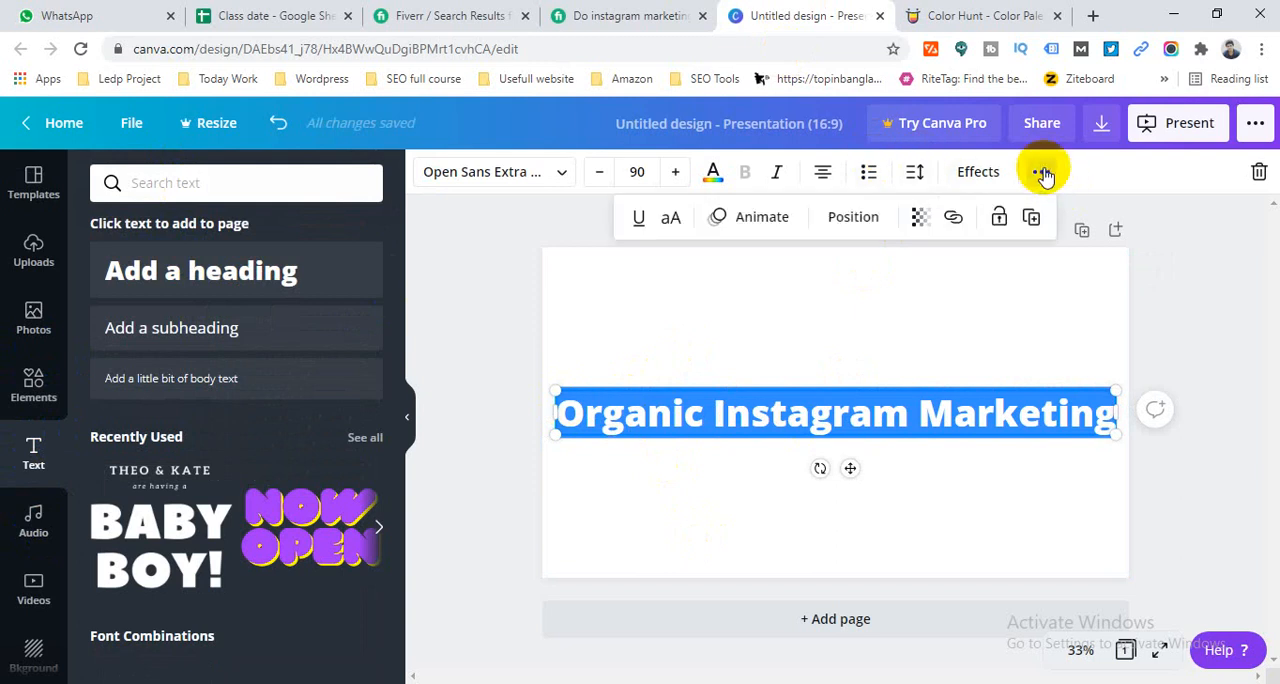
pyautogui.click(671, 225)
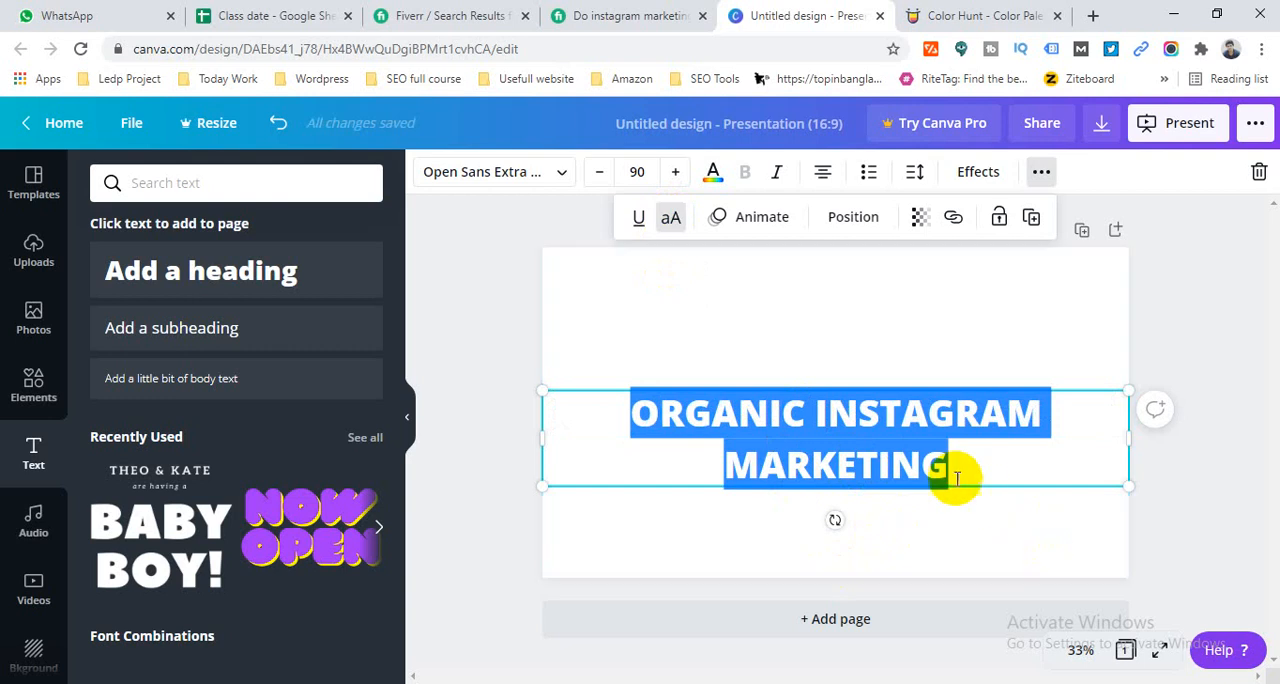
pyautogui.press('Escape')
pyautogui.click(1200, 507)
pyautogui.moveTo(829, 438); pyautogui.dragTo(835, 309)
pyautogui.click(1208, 429)
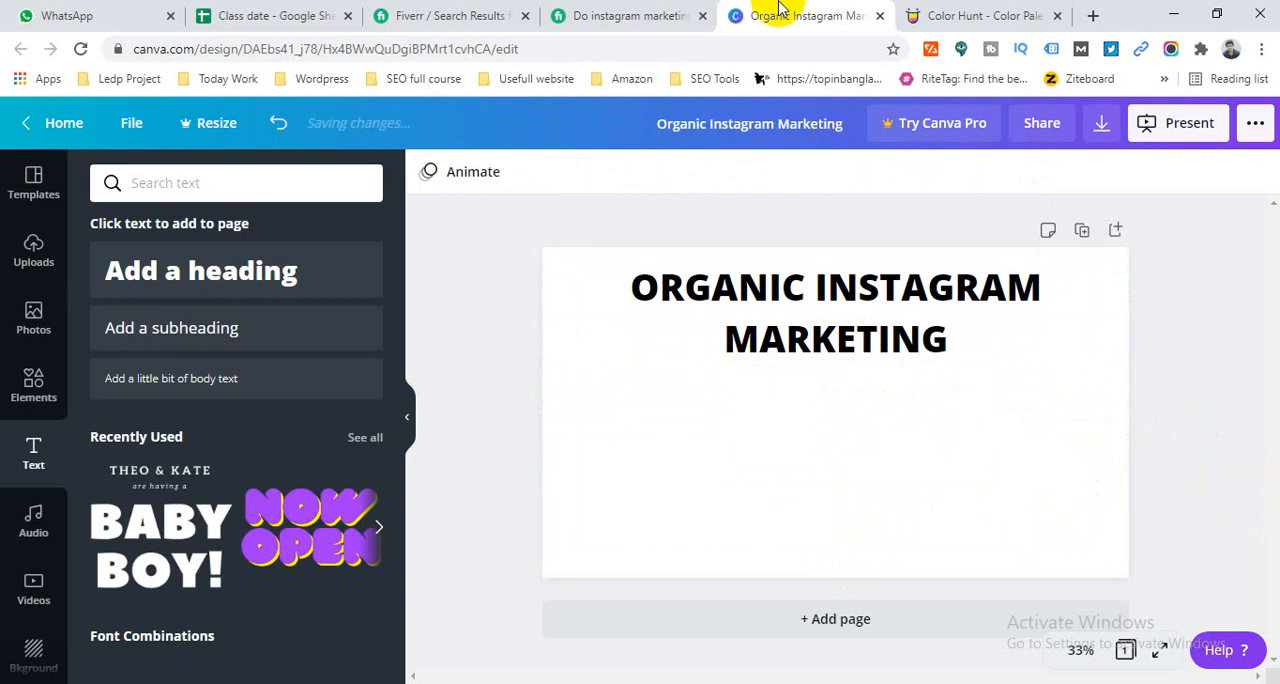
# - Consult the Fiverr gig's feature list and add a subheading below the heading reading "Organic growh"
pyautogui.click(600, 16)
pyautogui.click(320, 285)
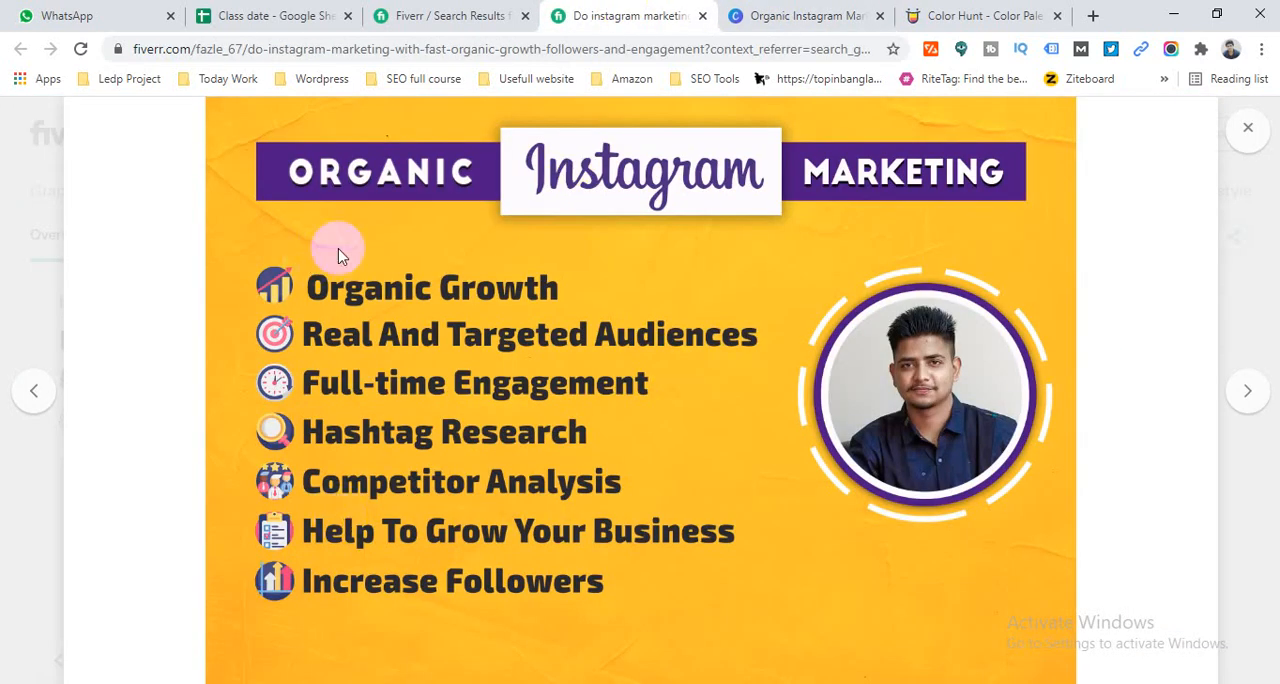
pyautogui.click(788, 15)
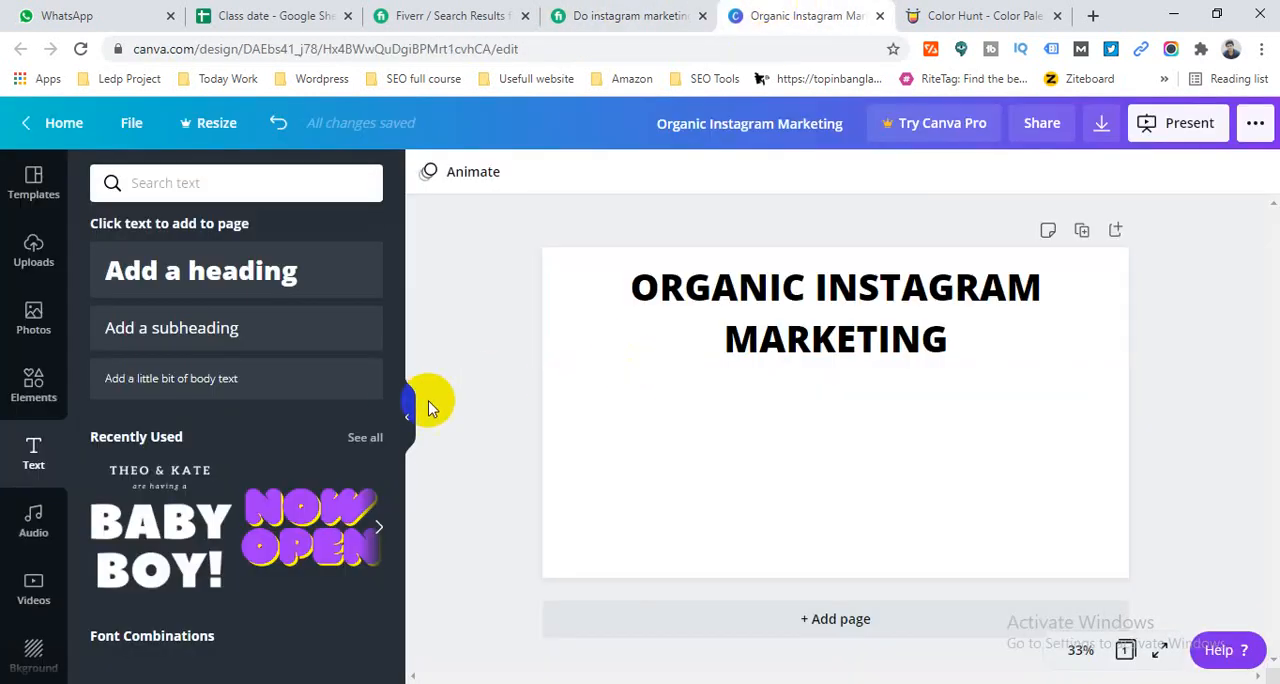
pyautogui.click(836, 343)
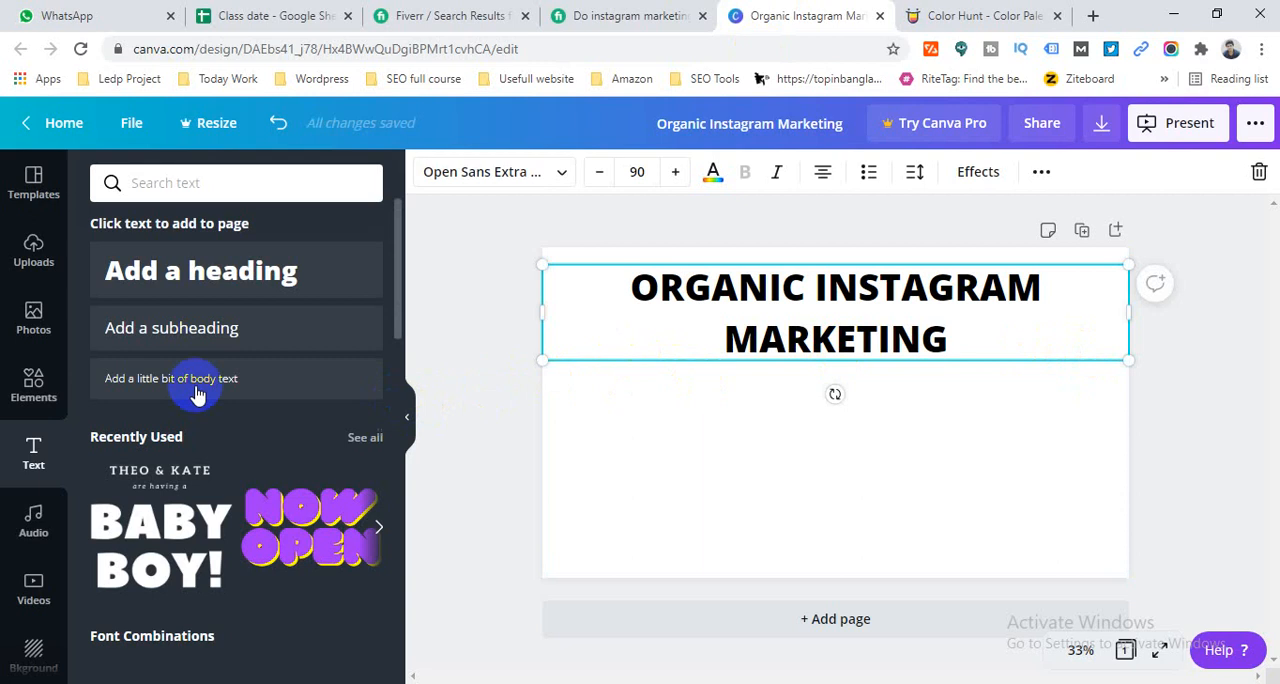
pyautogui.click(176, 340)
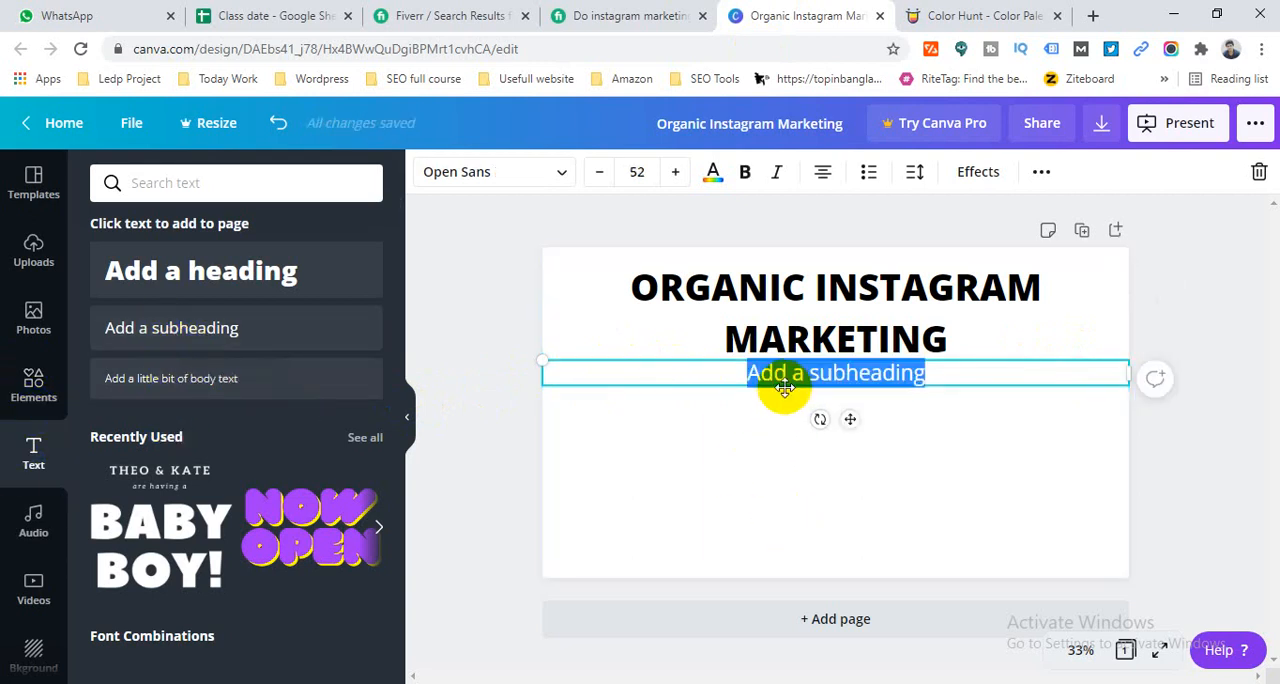
pyautogui.click(660, 12)
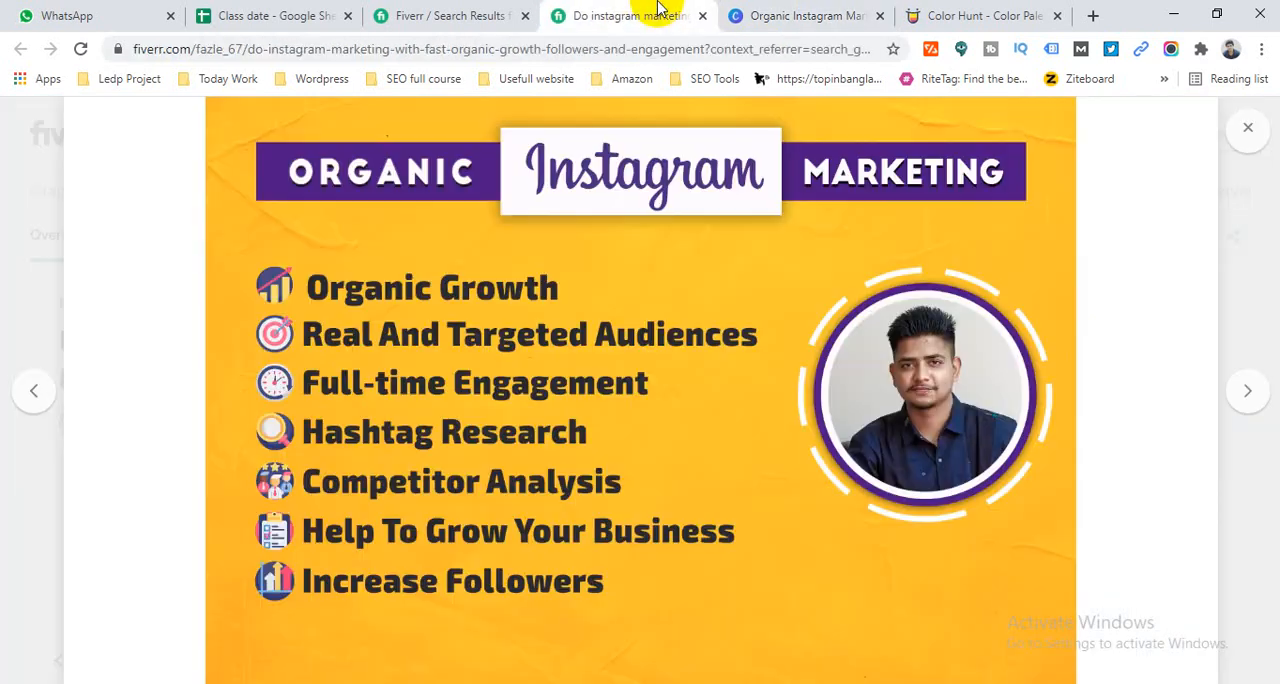
pyautogui.click(766, 16)
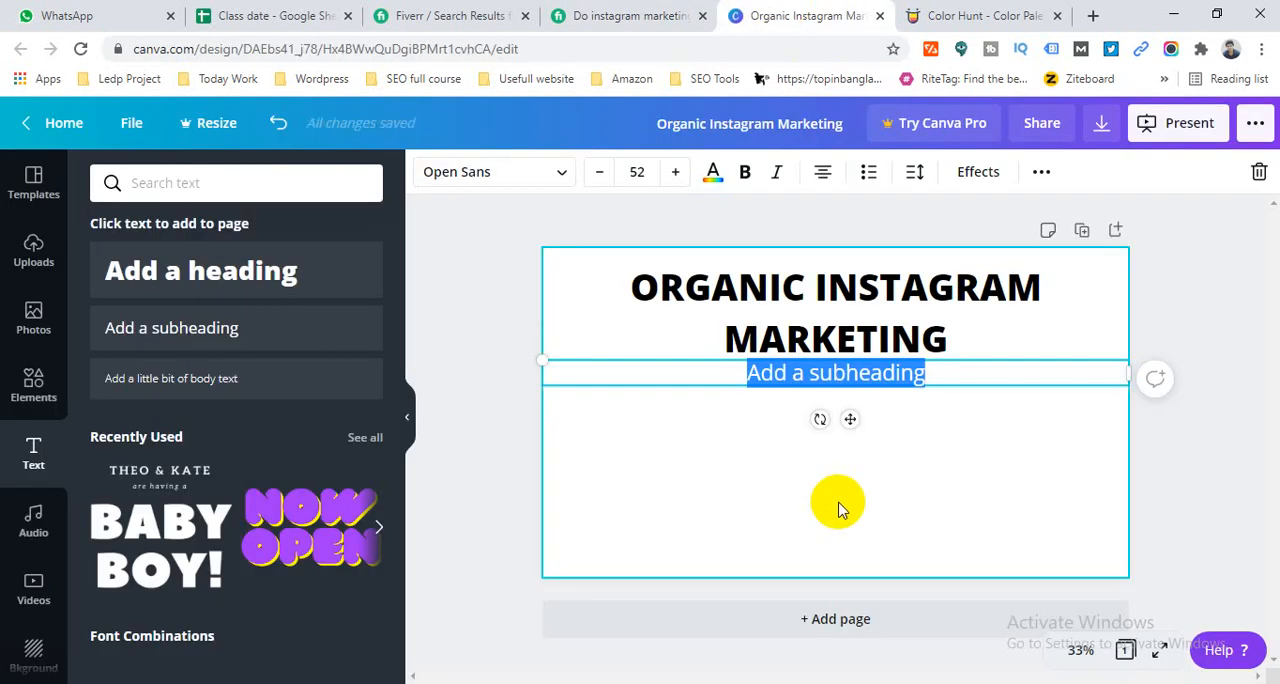
pyautogui.write('Organ')
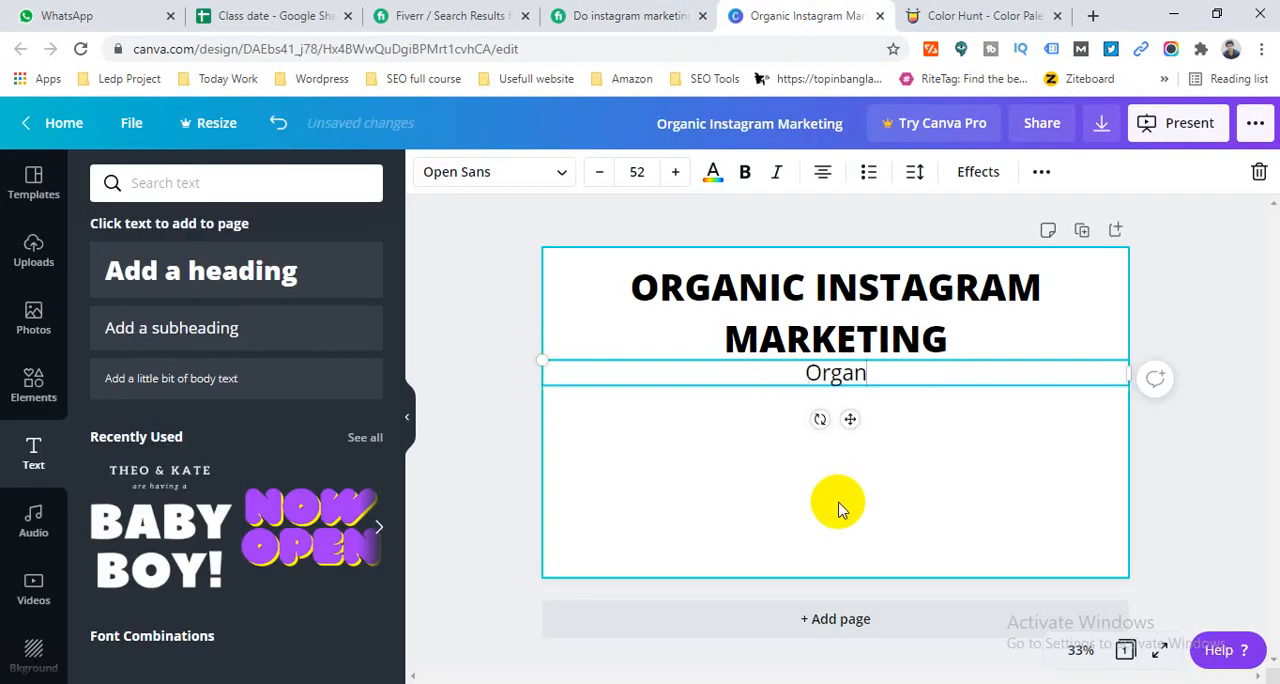
pyautogui.write('ic grow')
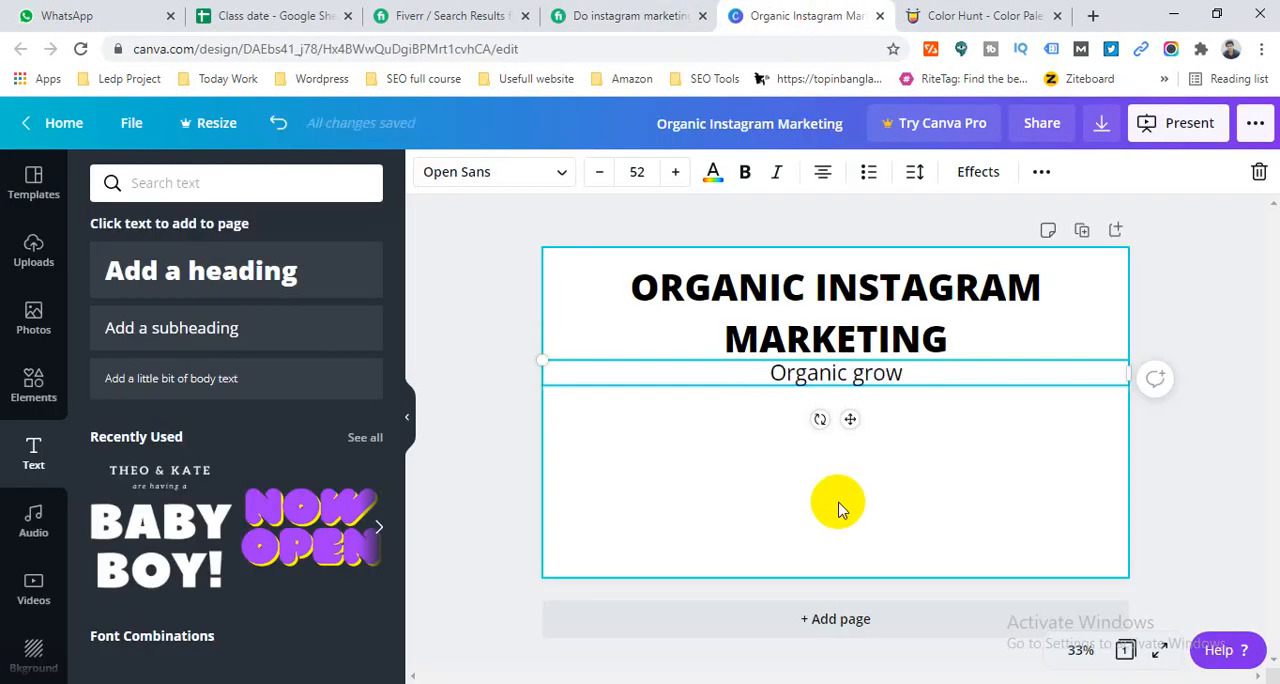
pyautogui.write('h')
pyautogui.click(1243, 490)
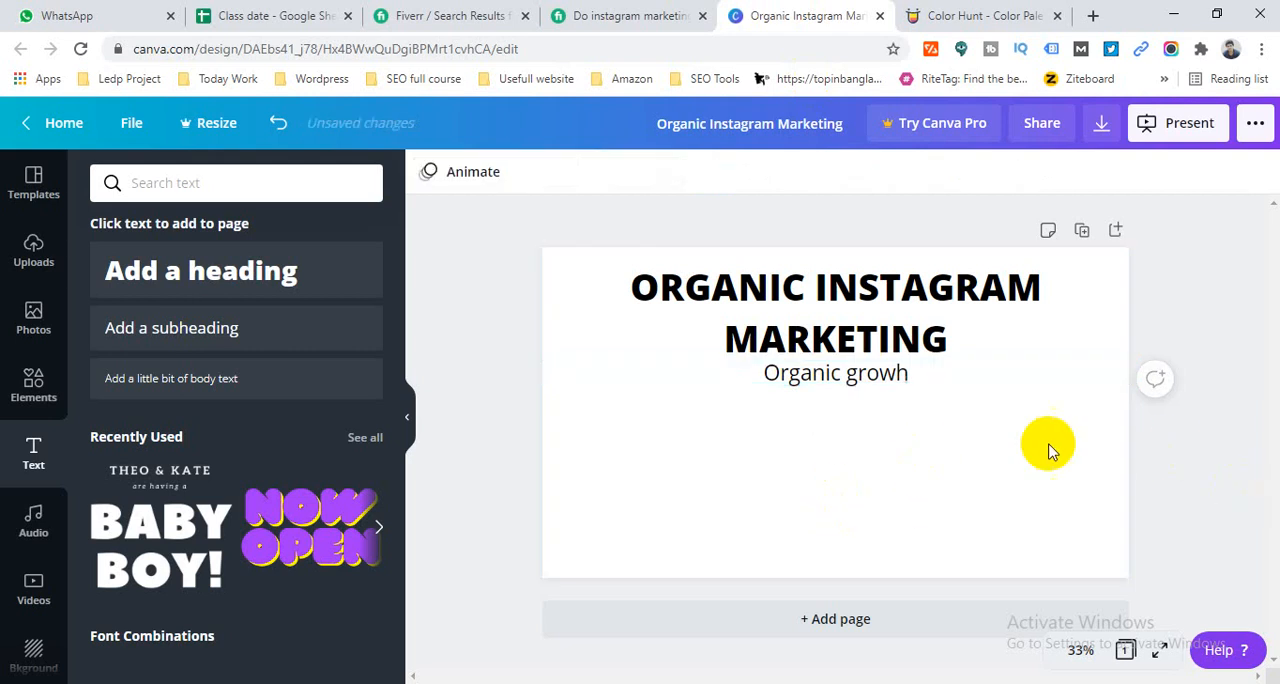
# - Narrow the "Organic growh" text box to fit its text and place it at the page's left side, slightly below the heading
pyautogui.click(873, 367)
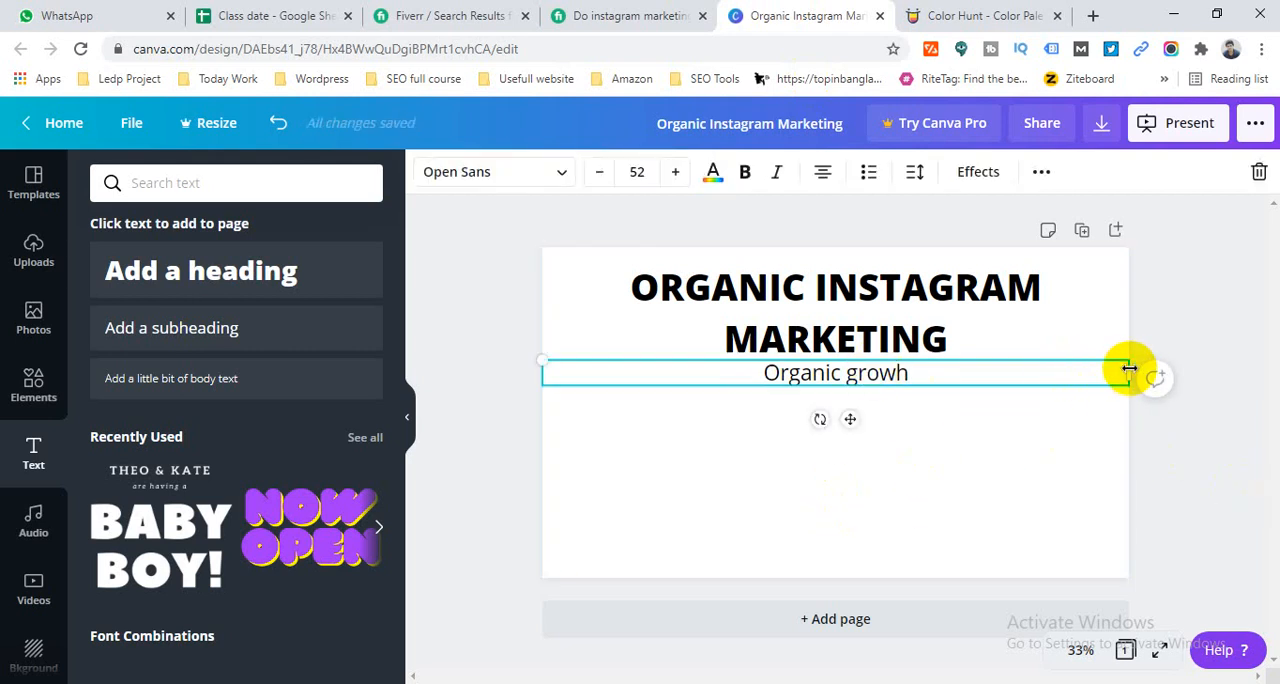
pyautogui.moveTo(1111, 372); pyautogui.dragTo(737, 374)
pyautogui.click(451, 330)
pyautogui.moveTo(626, 372); pyautogui.dragTo(634, 418)
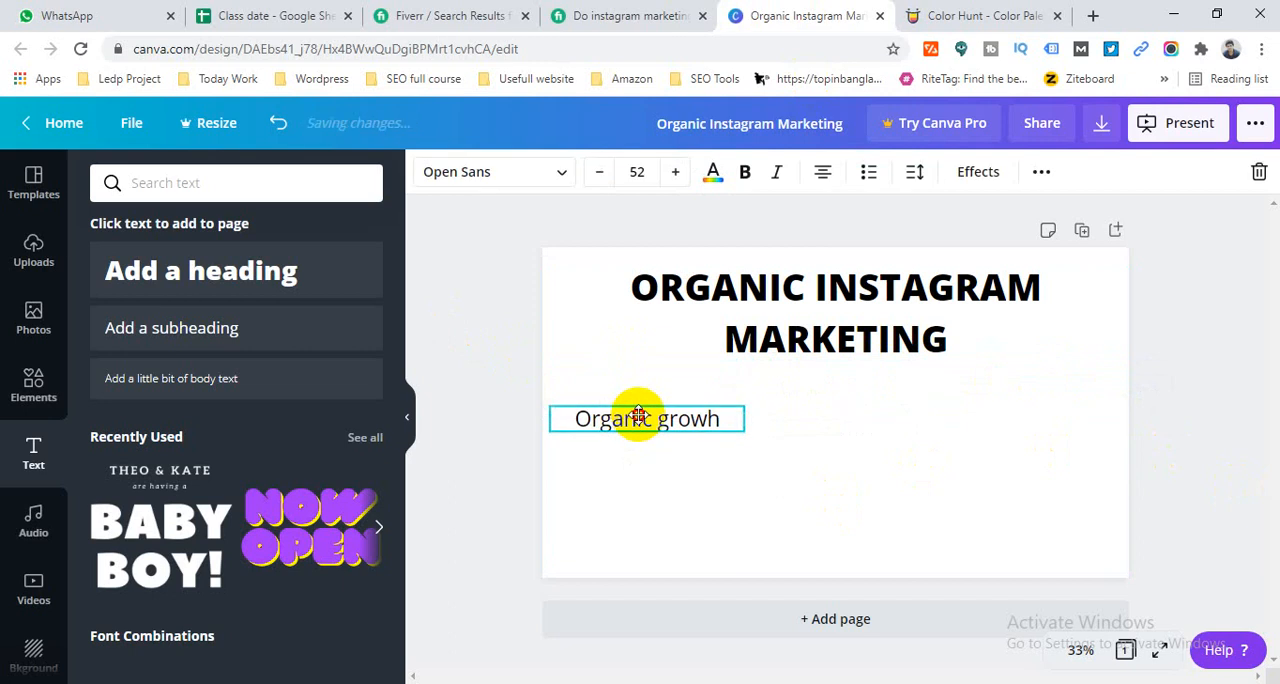
pyautogui.click(447, 392)
# - Duplicate the "Organic growh" line directly below itself and, consulting the Fiverr gig's feature list, change the copy's text to "Targated Audience"
pyautogui.click(591, 418)
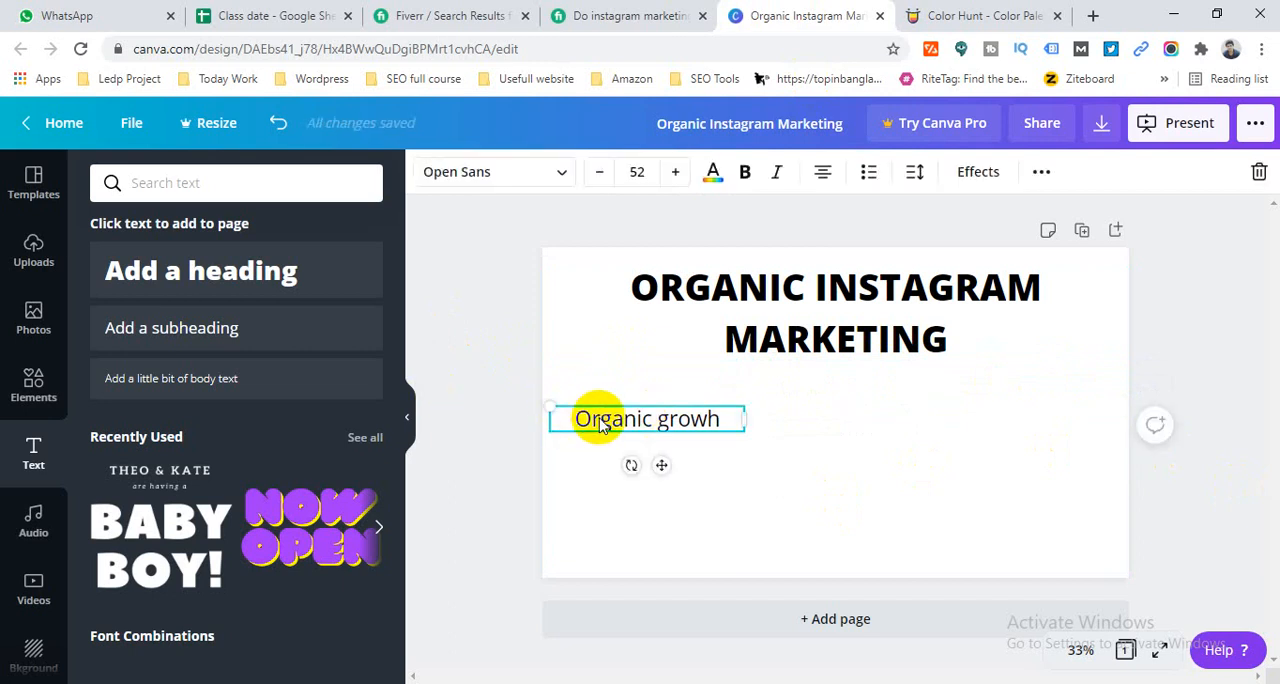
pyautogui.moveTo(601, 424); pyautogui.dragTo(640, 452)
pyautogui.tripleClick(640, 451)
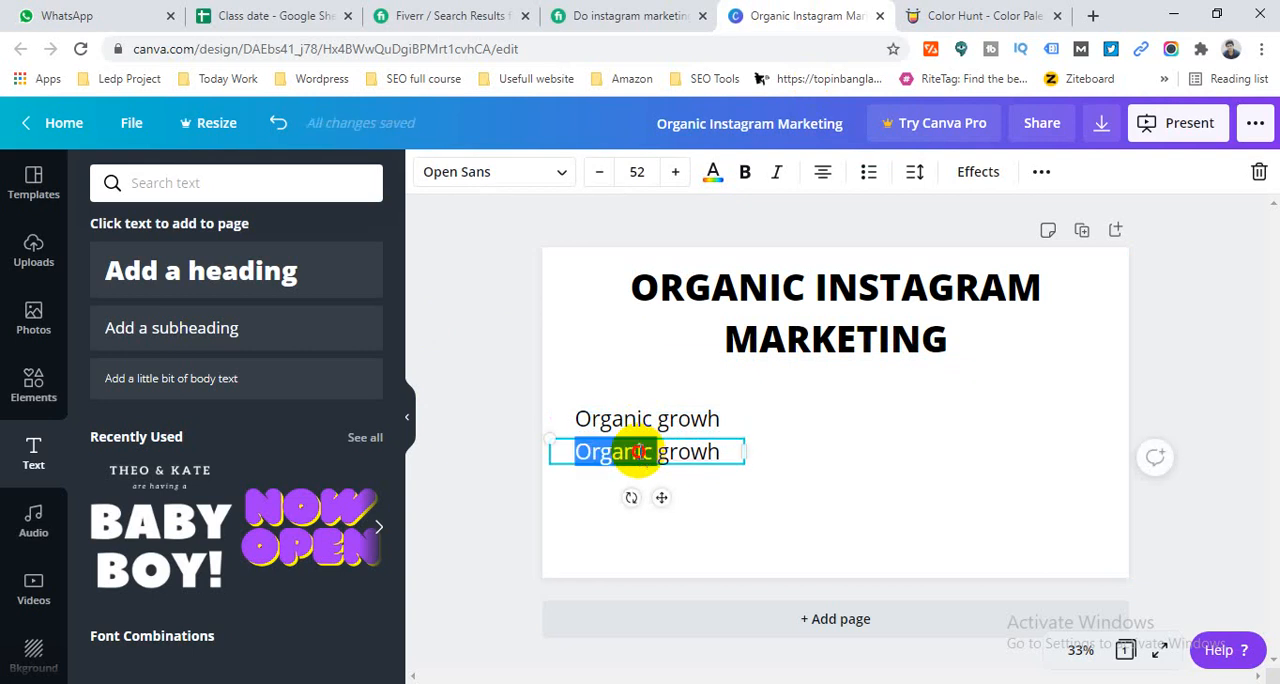
pyautogui.click(665, 12)
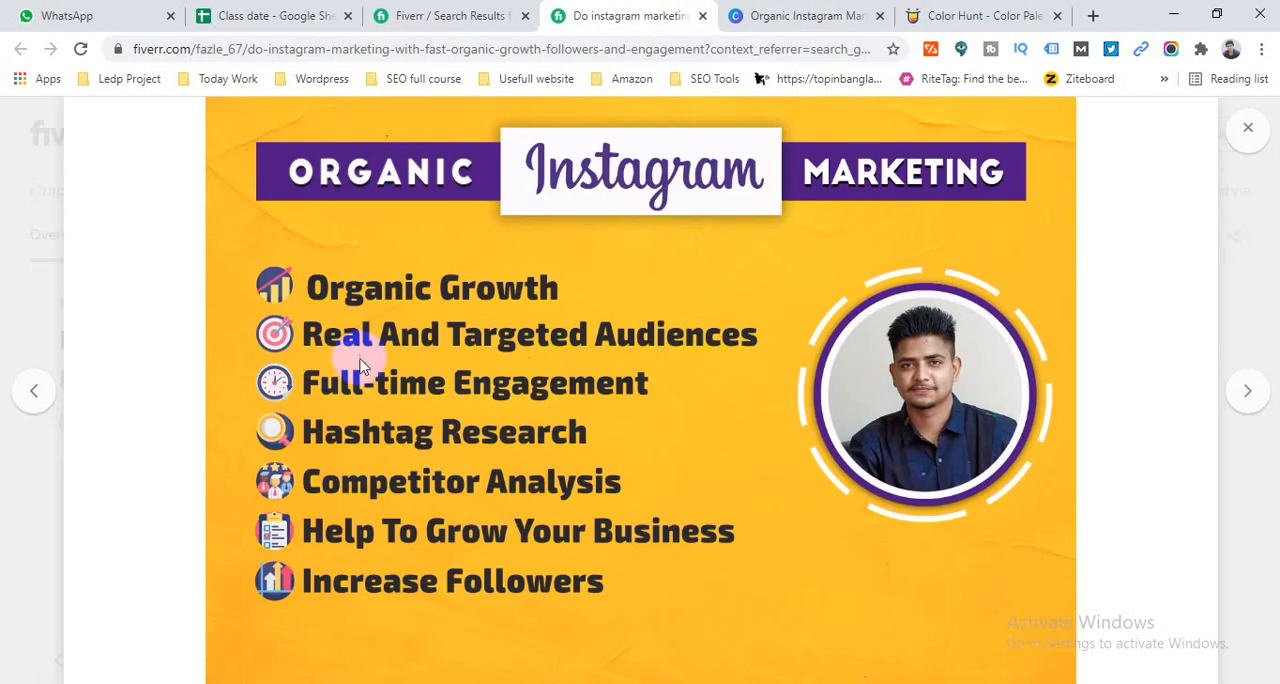
pyautogui.click(770, 15)
pyautogui.click(688, 26)
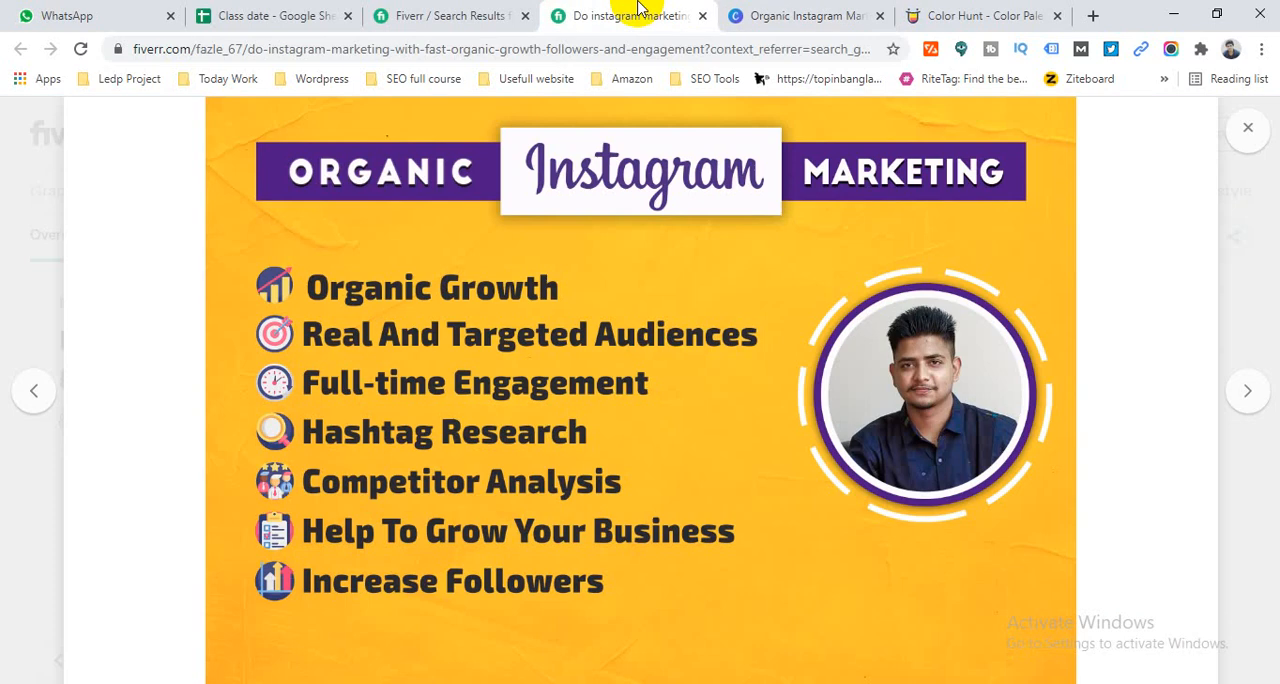
pyautogui.click(818, 12)
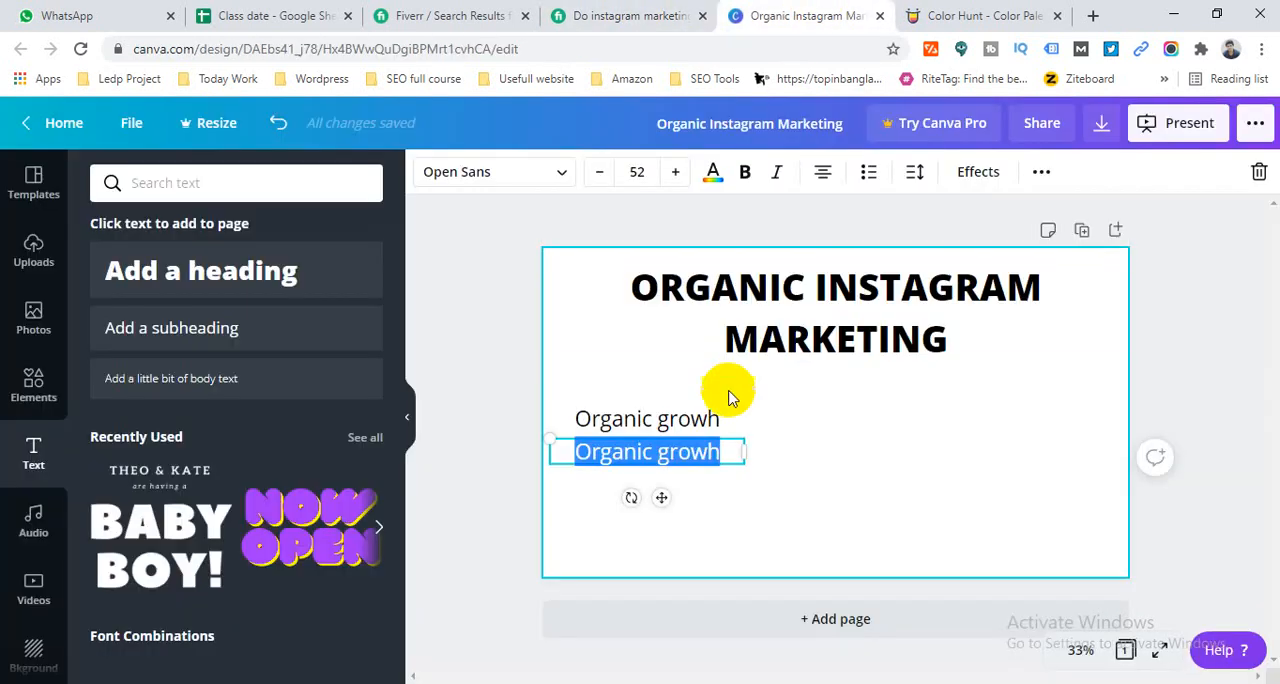
pyautogui.write('Targated A')
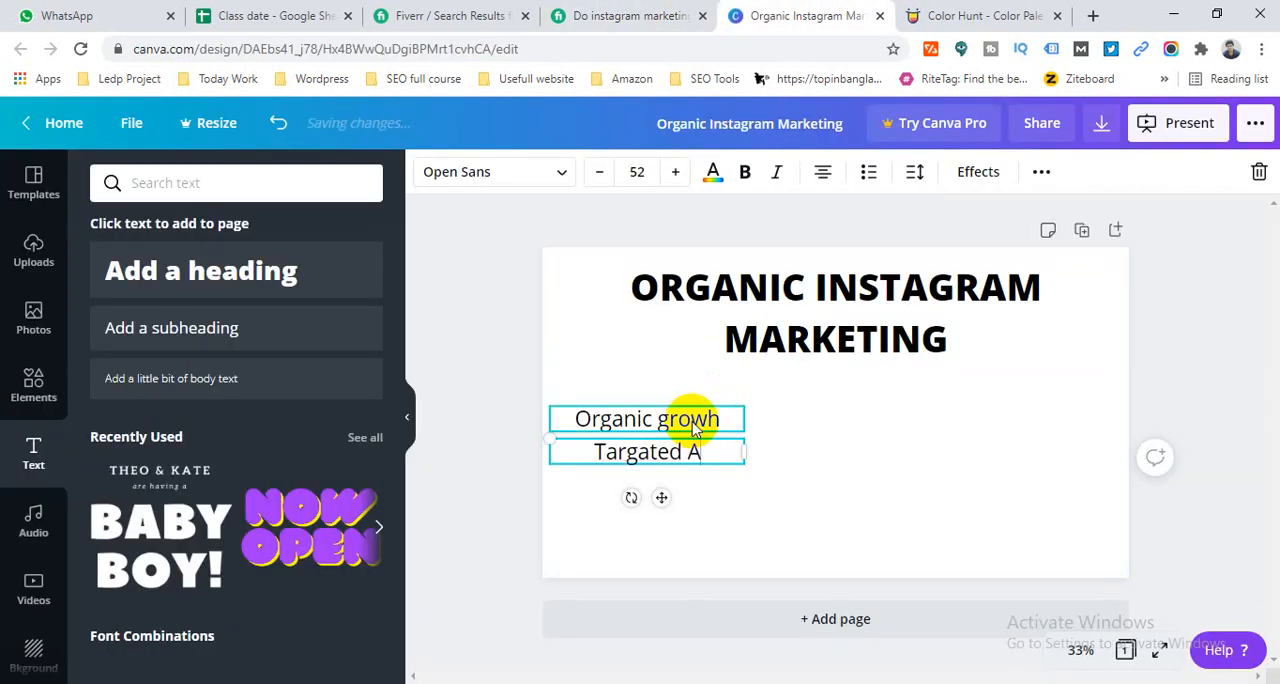
pyautogui.write('udie')
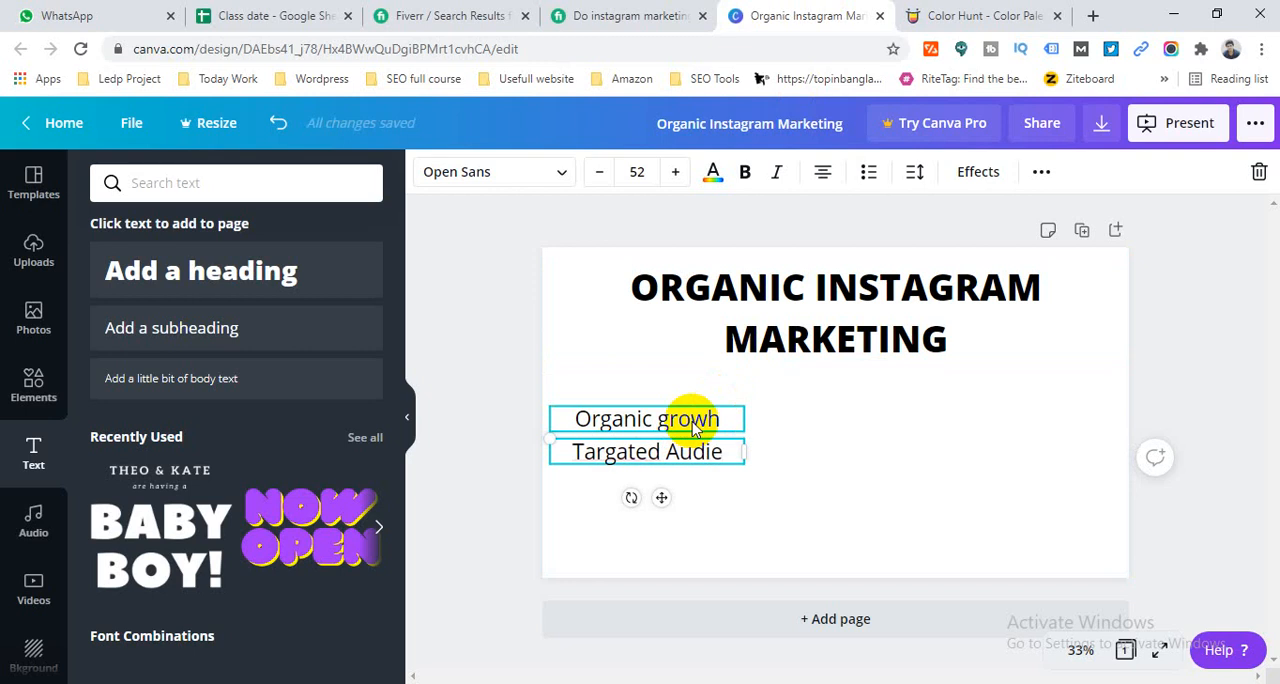
pyautogui.write('nce')
pyautogui.click(455, 408)
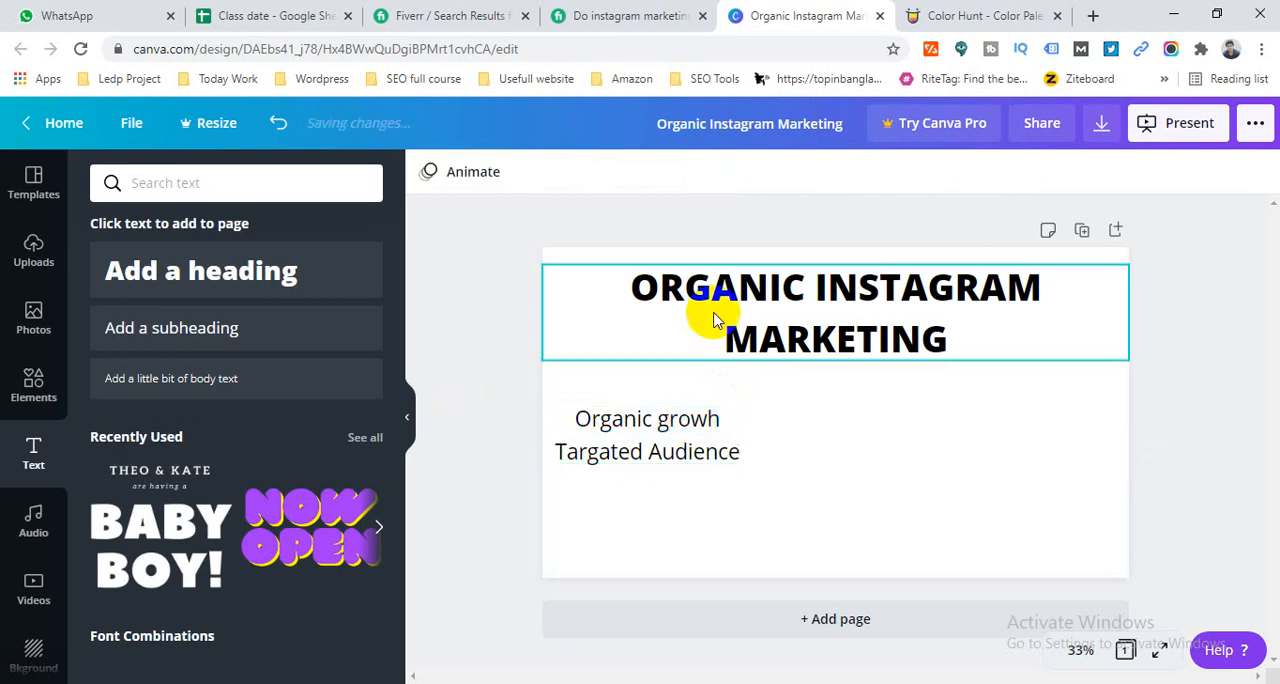
# - Check the Fiverr gig's feature list, then duplicate the "Targated Audience" line and place the copy directly below it
pyautogui.click(652, 14)
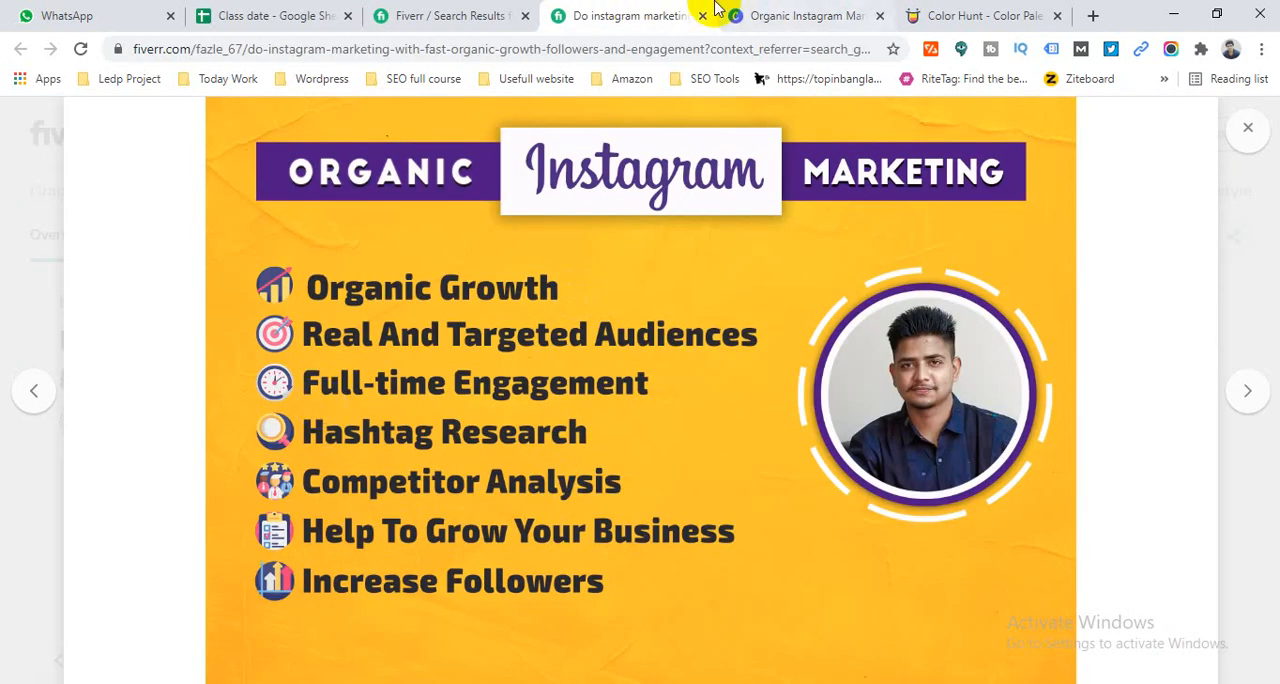
pyautogui.click(770, 14)
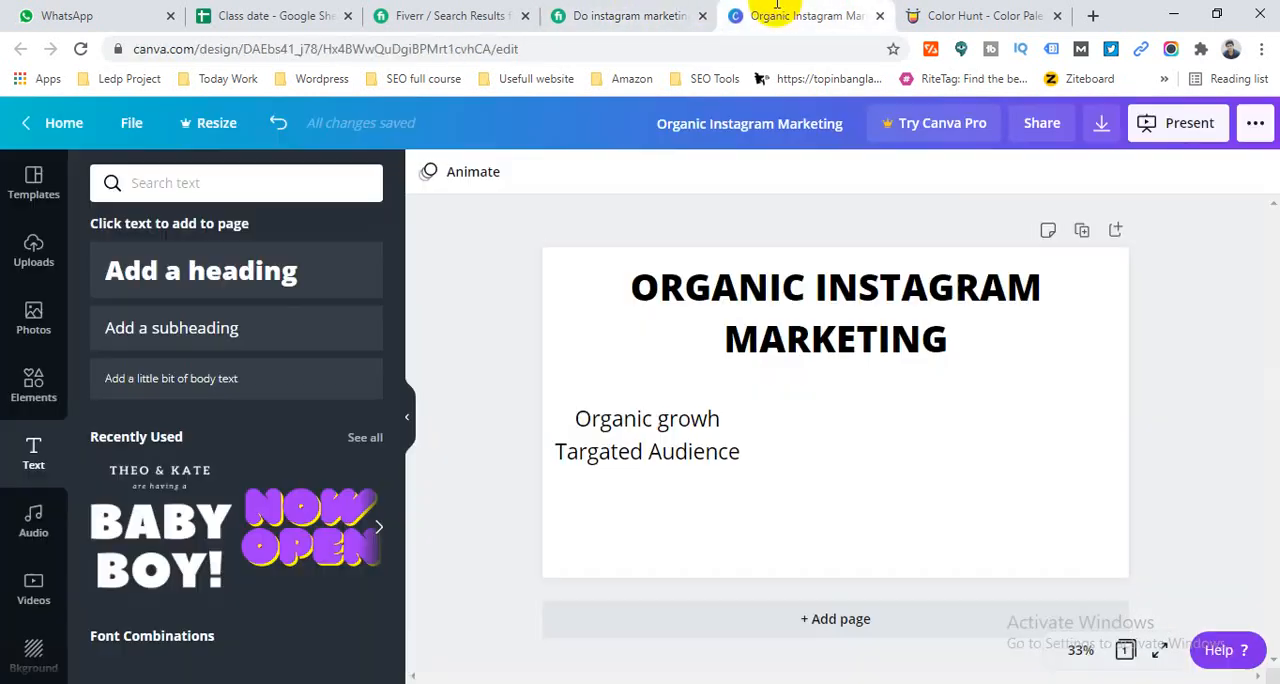
pyautogui.click(726, 455)
pyautogui.hotkey('ctrl', 'v')
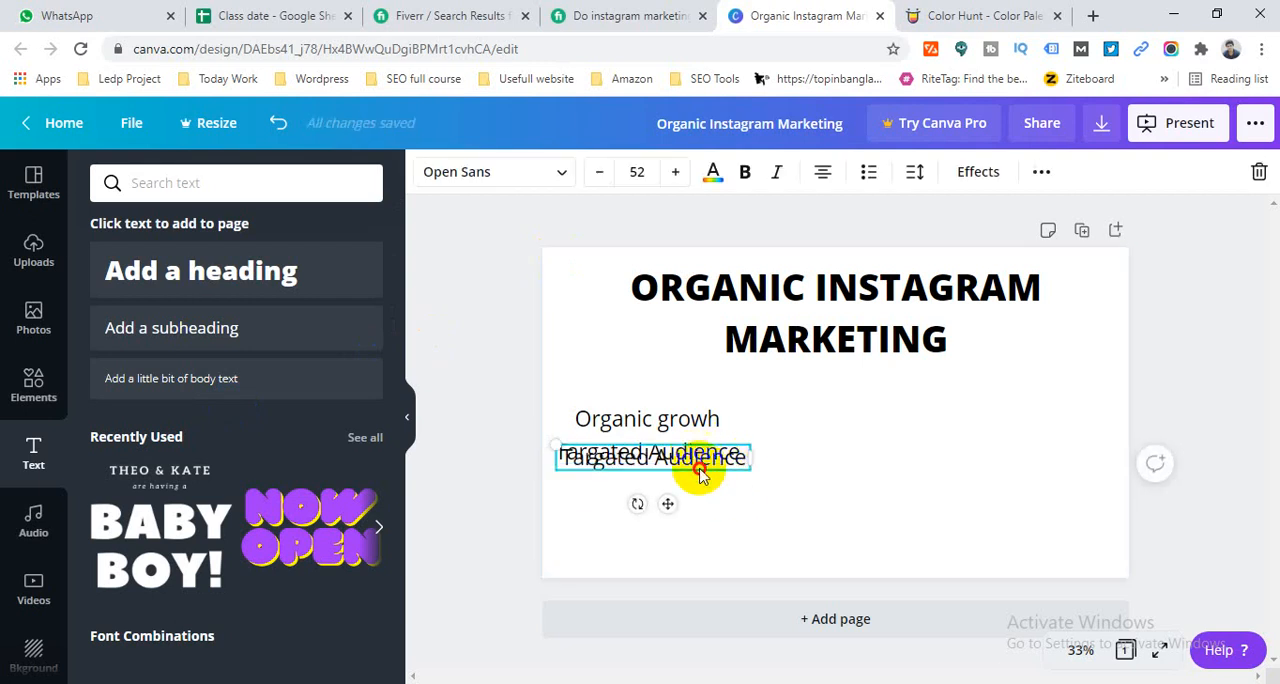
pyautogui.moveTo(698, 460); pyautogui.dragTo(692, 484)
# - Replace the lowest line's text with "Full time Enagagement" and widen its text box so it fits on one line
pyautogui.doubleClick(661, 484)
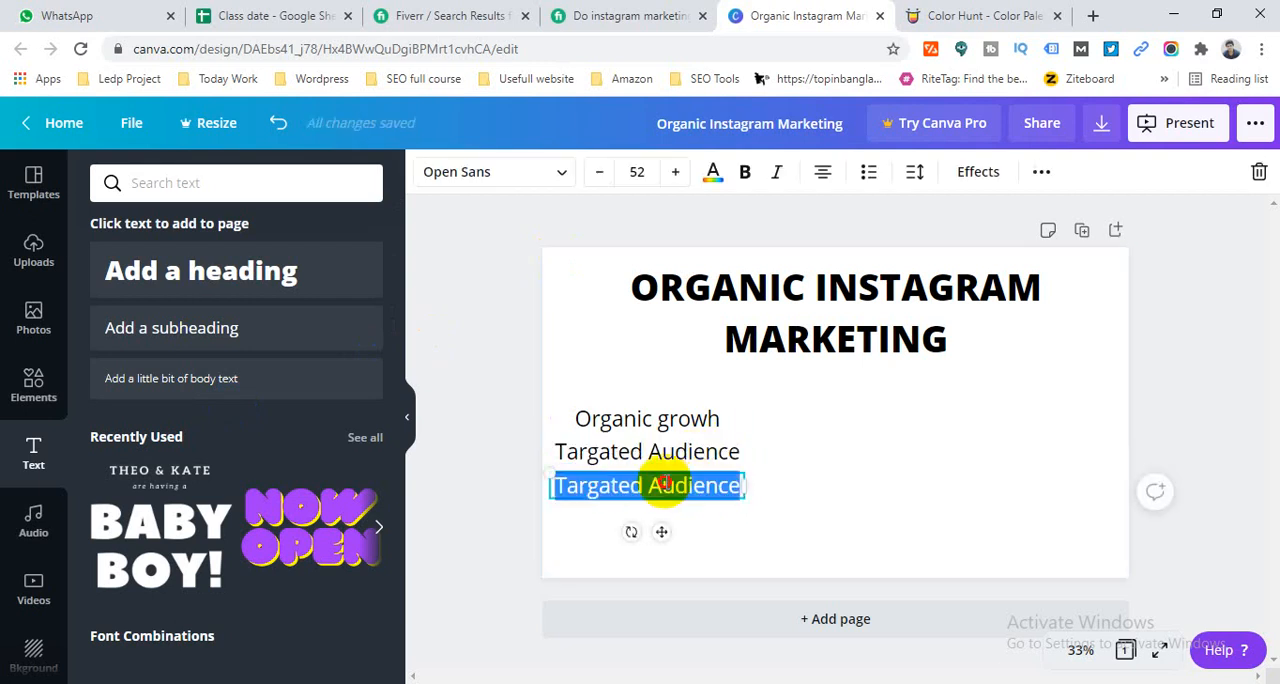
pyautogui.write('Targated F')
pyautogui.tripleClick(667, 482)
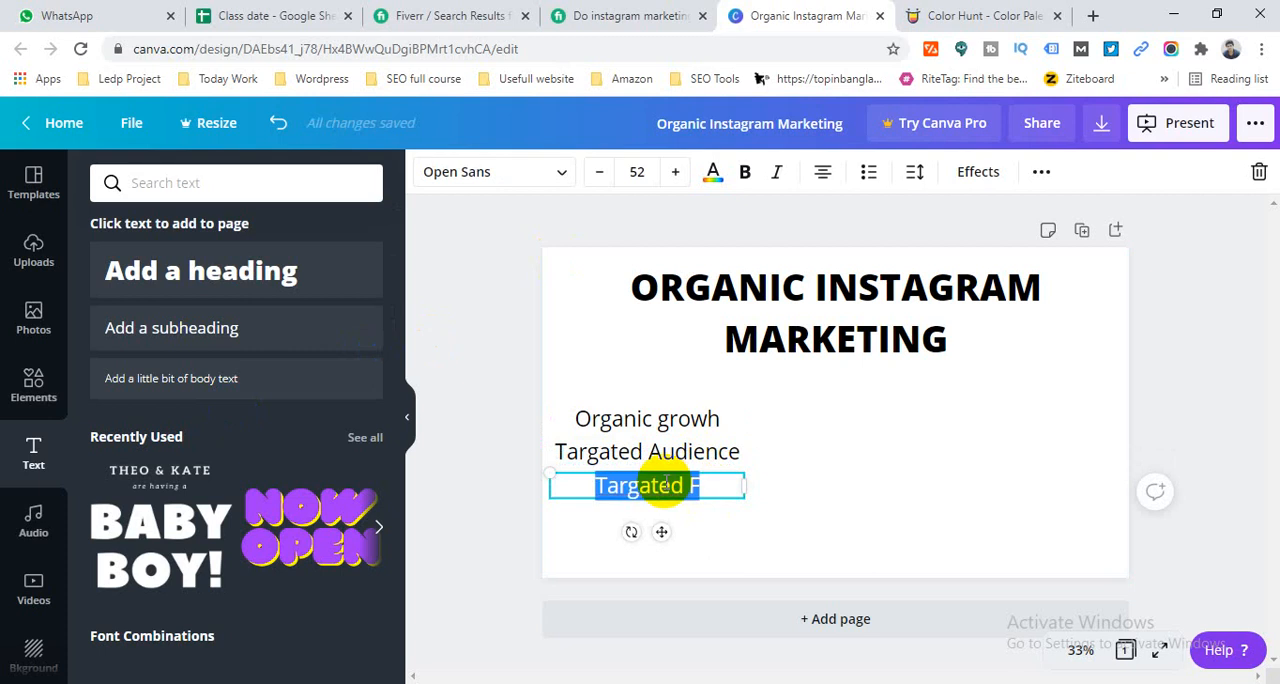
pyautogui.write('Full time')
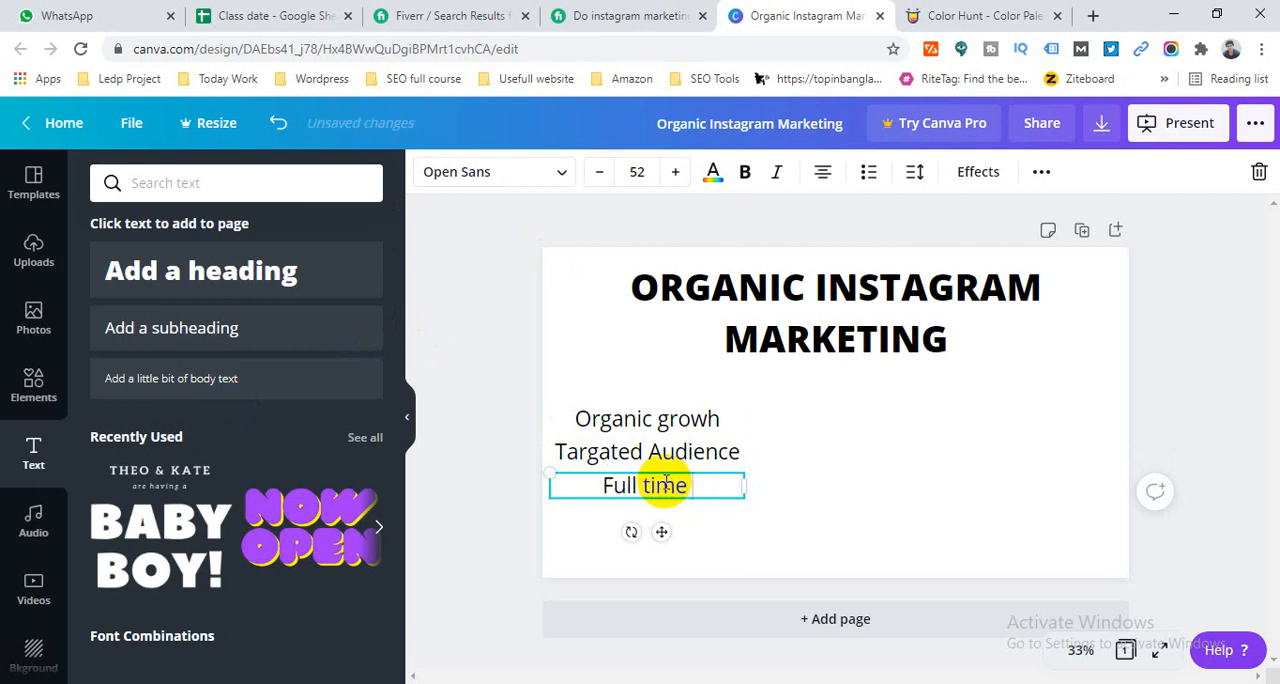
pyautogui.write(' Enagagement')
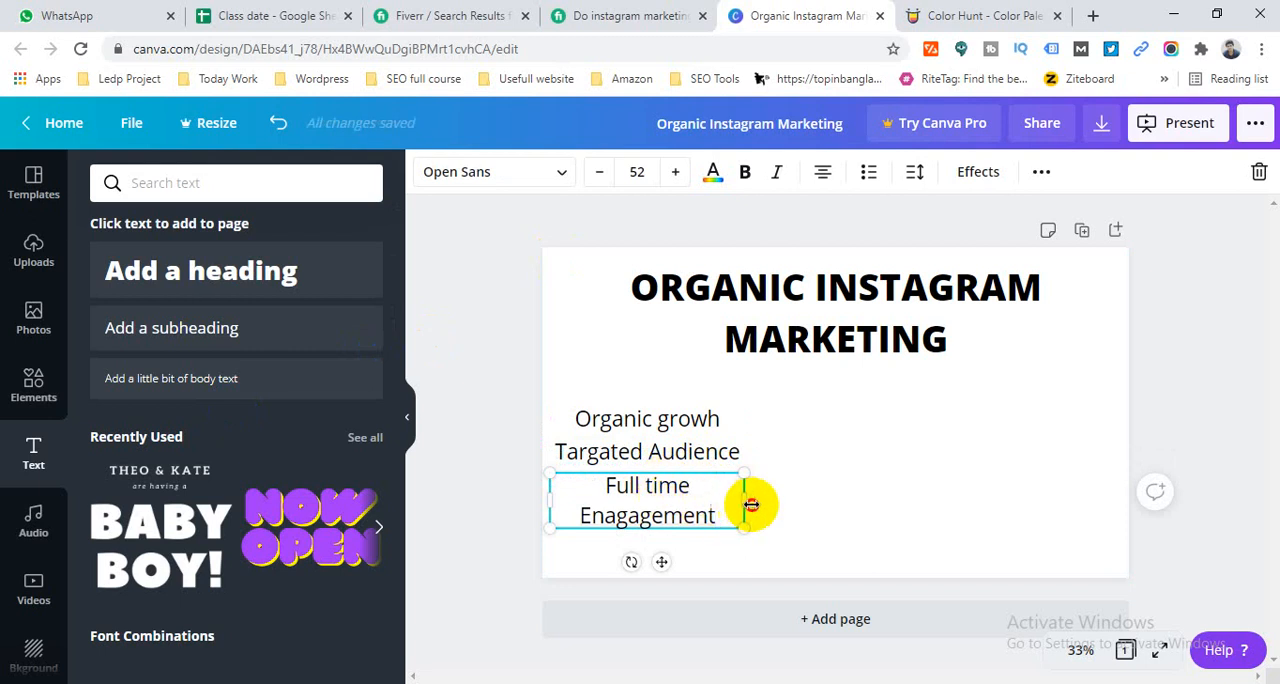
pyautogui.moveTo(751, 505); pyautogui.dragTo(791, 504)
pyautogui.click(469, 292)
# - Consult the Fiverr gig's feature list, duplicate the "Full time Enagagement" line below itself and change the copy's text to "Hashtag Research"
pyautogui.click(565, 12)
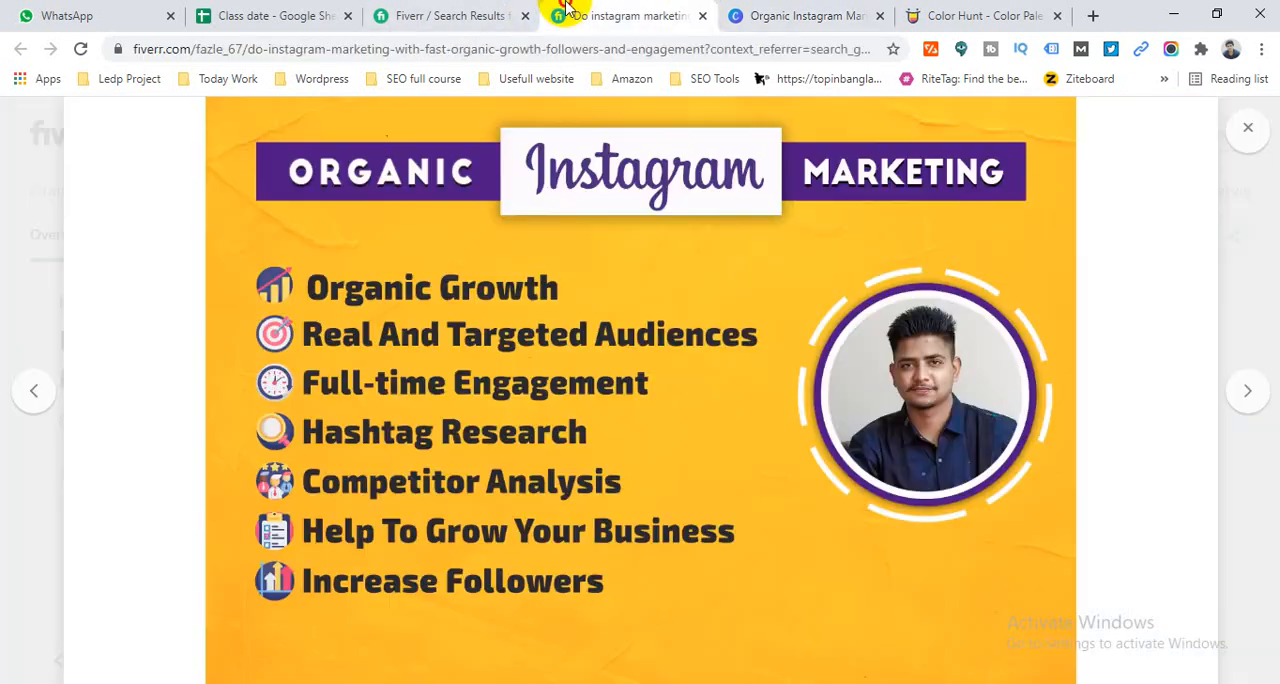
pyautogui.click(771, 14)
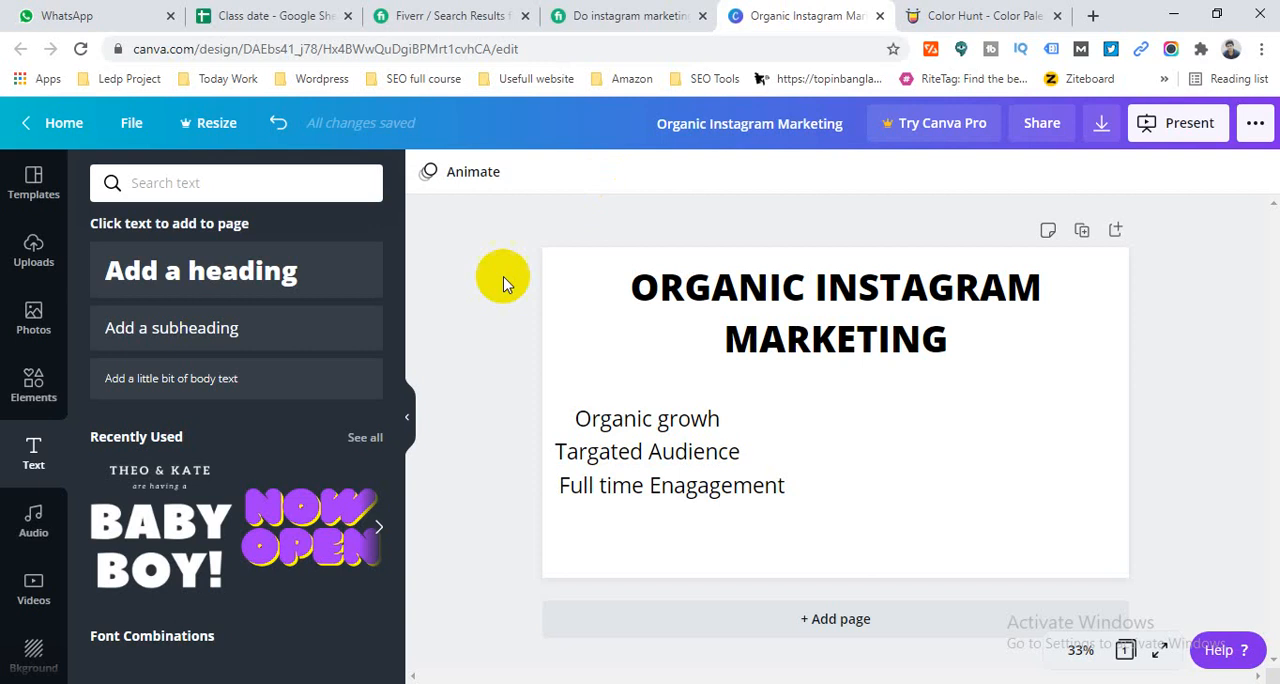
pyautogui.click(603, 487)
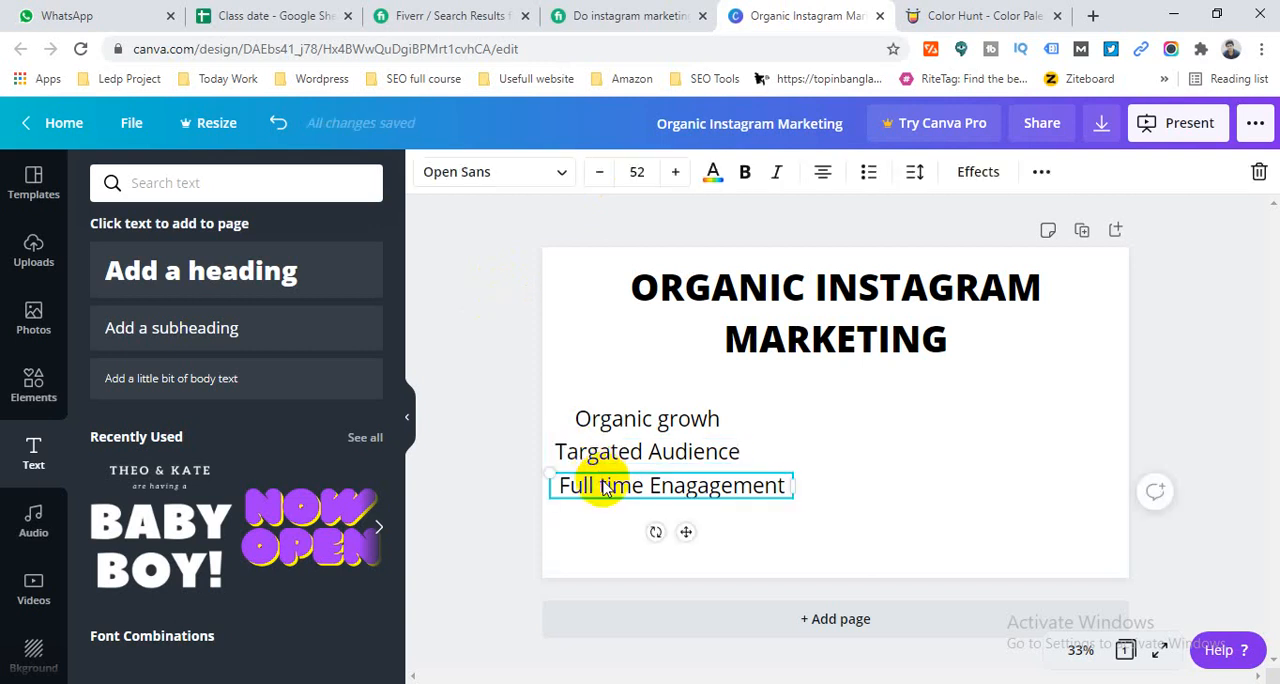
pyautogui.moveTo(603, 487); pyautogui.dragTo(636, 516)
pyautogui.doubleClick(608, 521)
pyautogui.write('Hashtag Research')
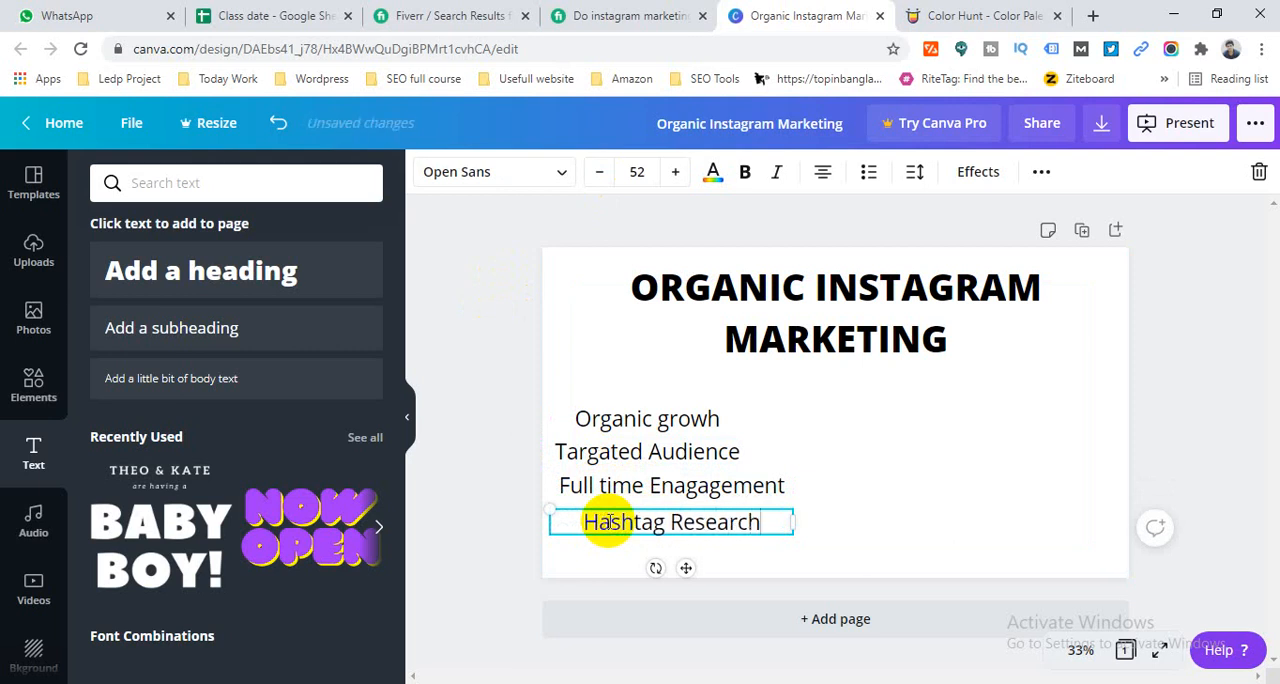
pyautogui.click(871, 457)
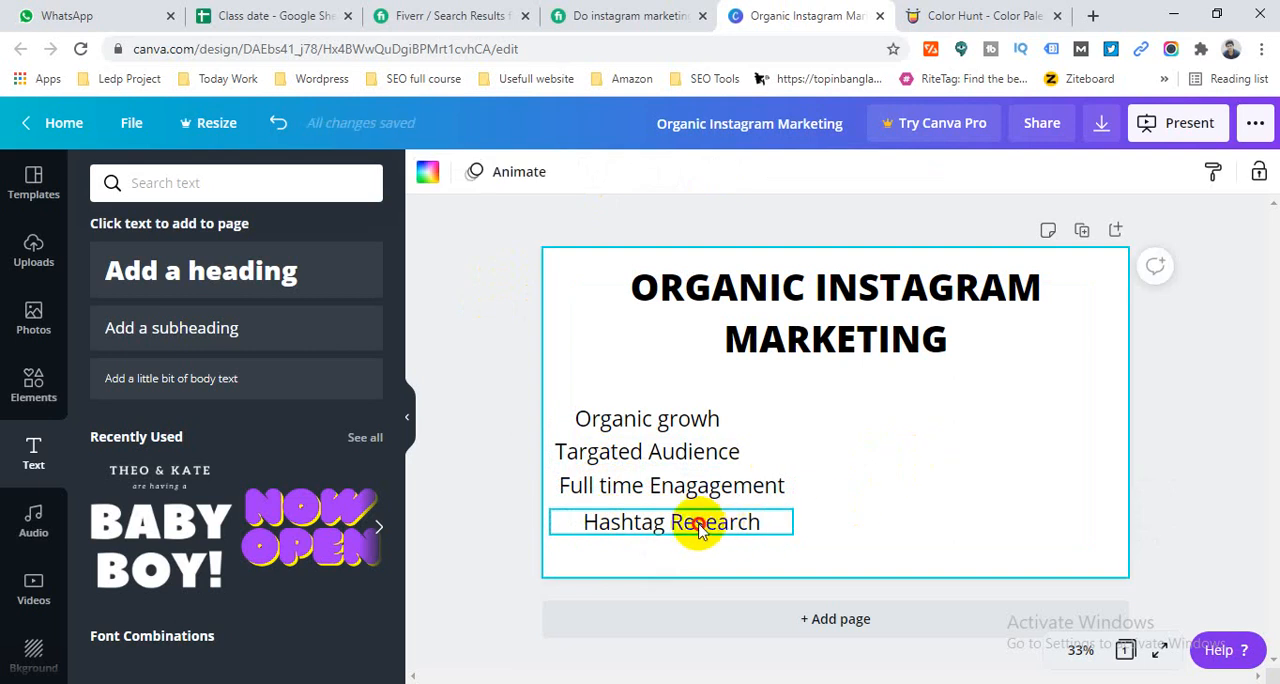
# - Move the "Hashtag Research" line up close under "Full time Enagagement" and narrow its text box to about 613 wide, aligned with the list
pyautogui.moveTo(694, 520); pyautogui.dragTo(677, 510)
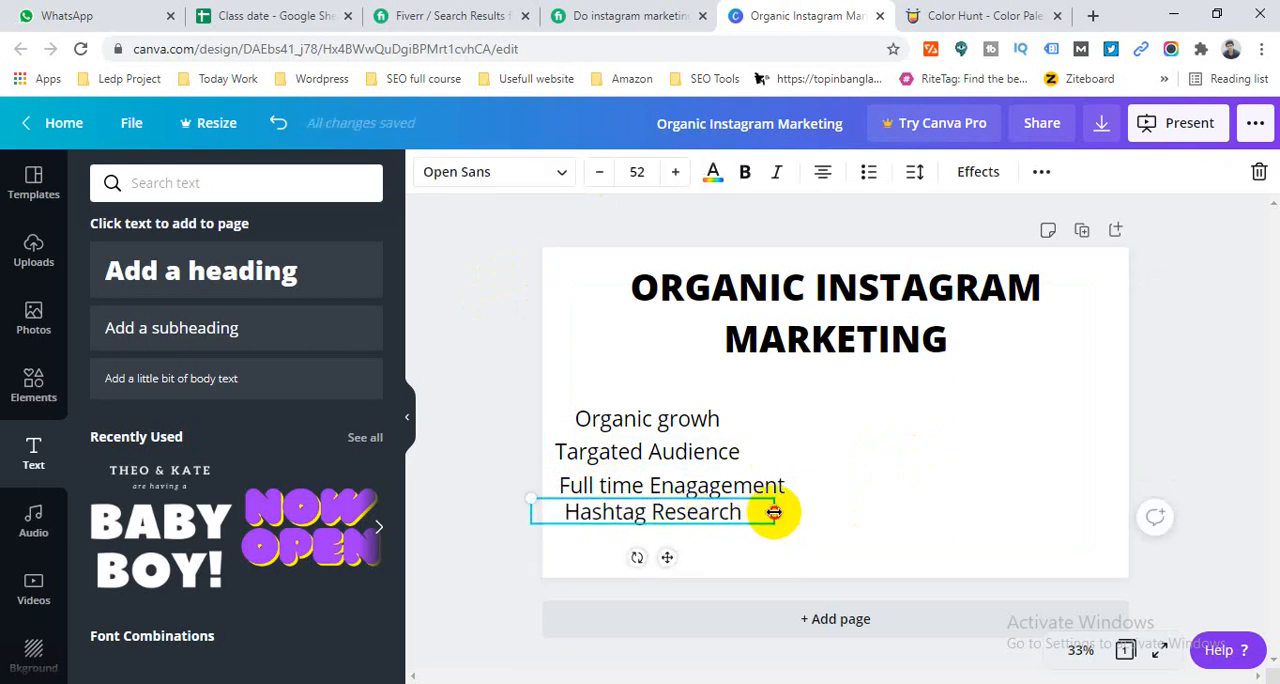
pyautogui.moveTo(774, 512); pyautogui.dragTo(718, 513)
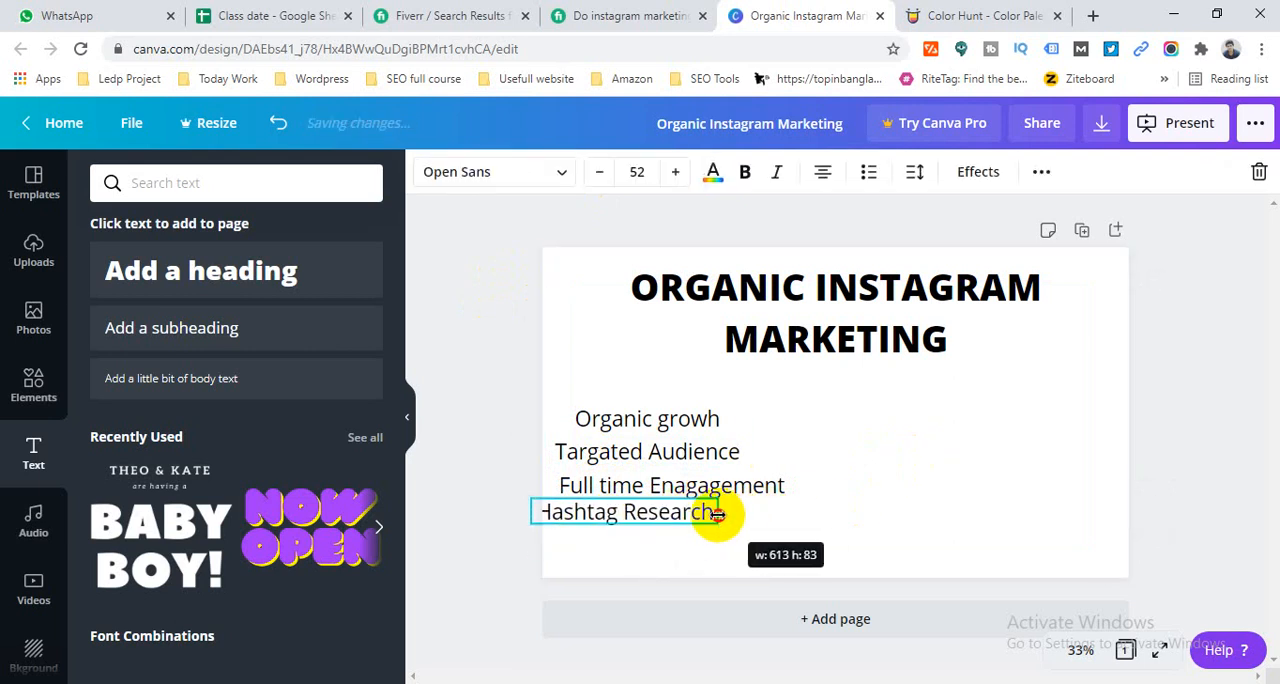
pyautogui.moveTo(566, 514)
pyautogui.mouseDown()
pyautogui.moveTo(609, 517)
pyautogui.moveTo(586, 511)
pyautogui.mouseUp()
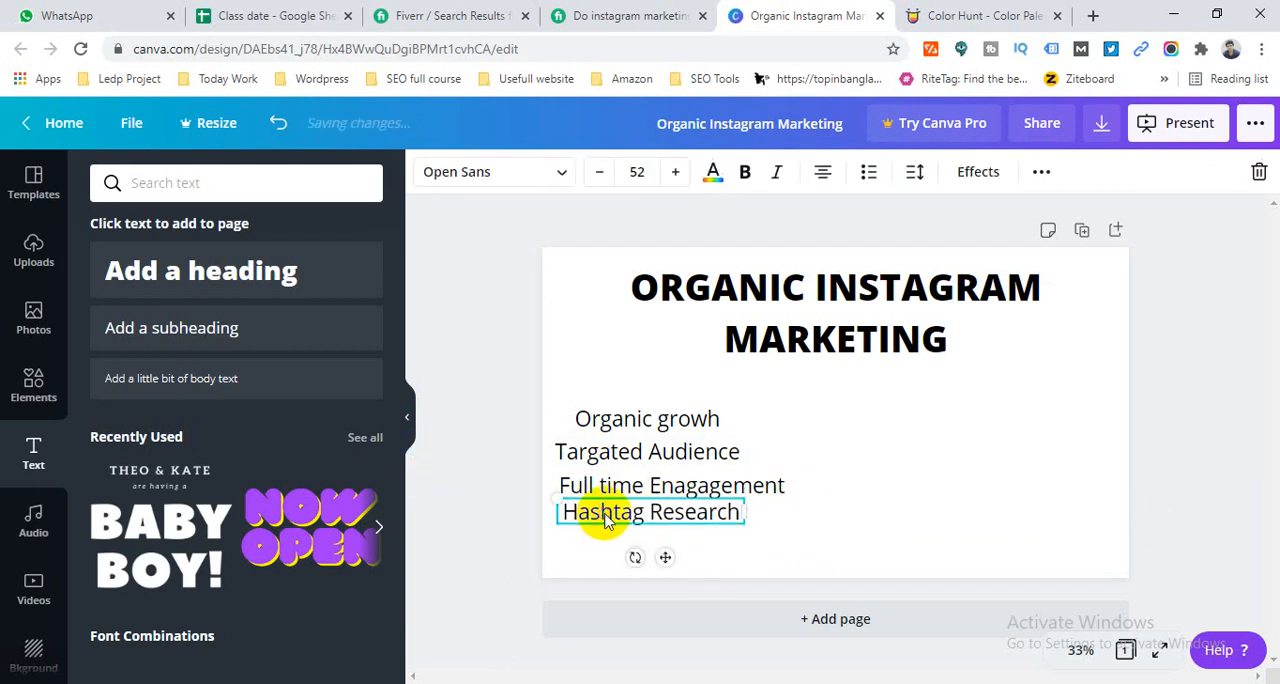
# - Duplicate the "Hashtag Research" line directly below itself and change the copy's text to "Compititor Analysis"
pyautogui.moveTo(604, 520); pyautogui.dragTo(638, 532)
pyautogui.doubleClick(635, 534)
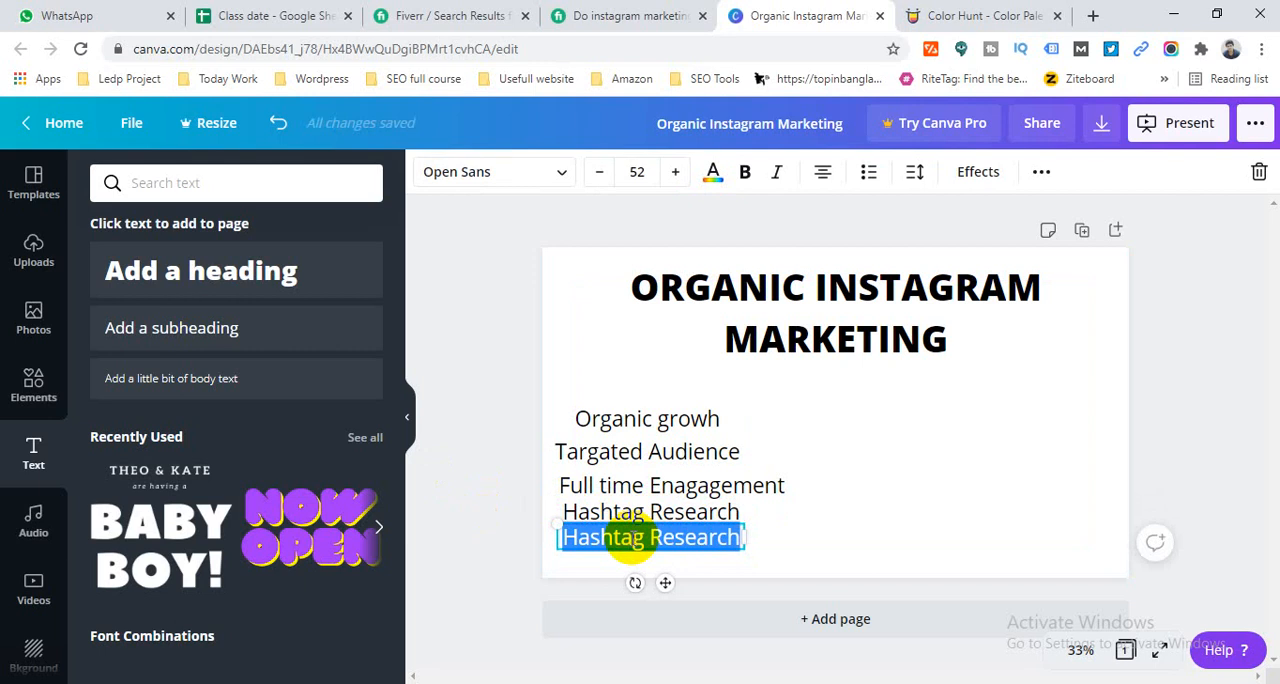
pyautogui.write('Compititor Ana')
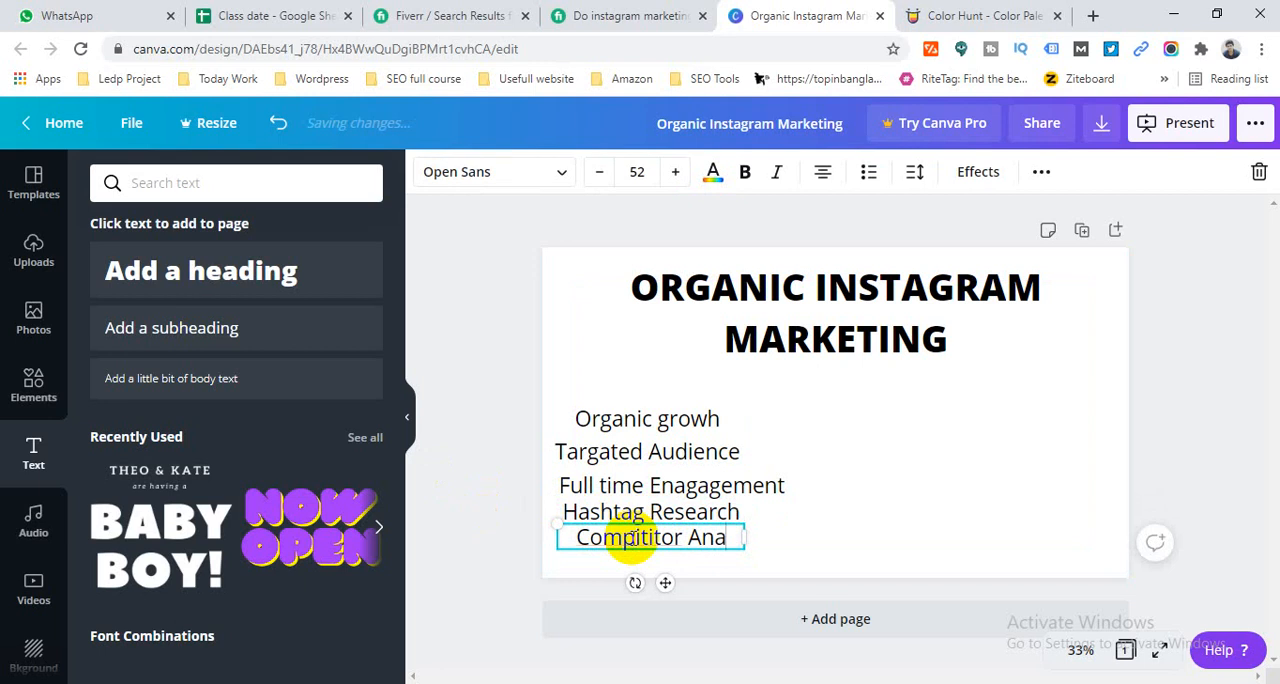
pyautogui.write('is')
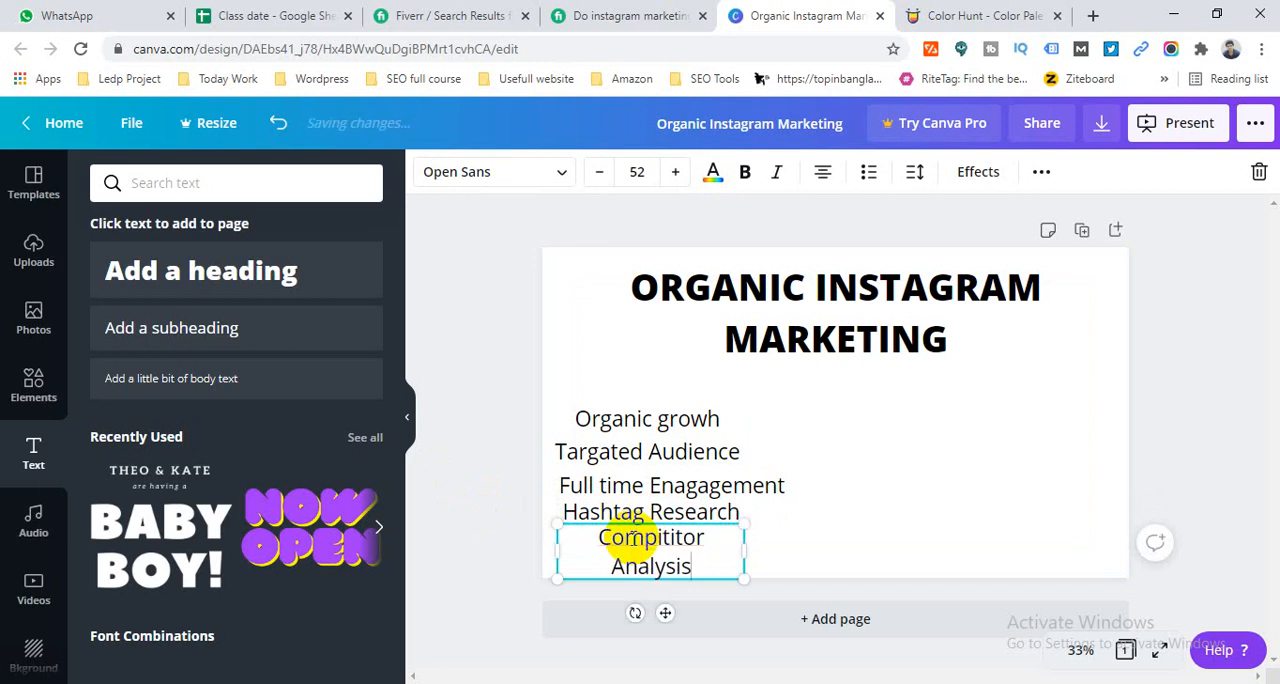
# - Correct "Compititor" to "Competitor" with the spelling suggestion and resize the text box so the line fits closely on one row
pyautogui.rightClick(658, 537)
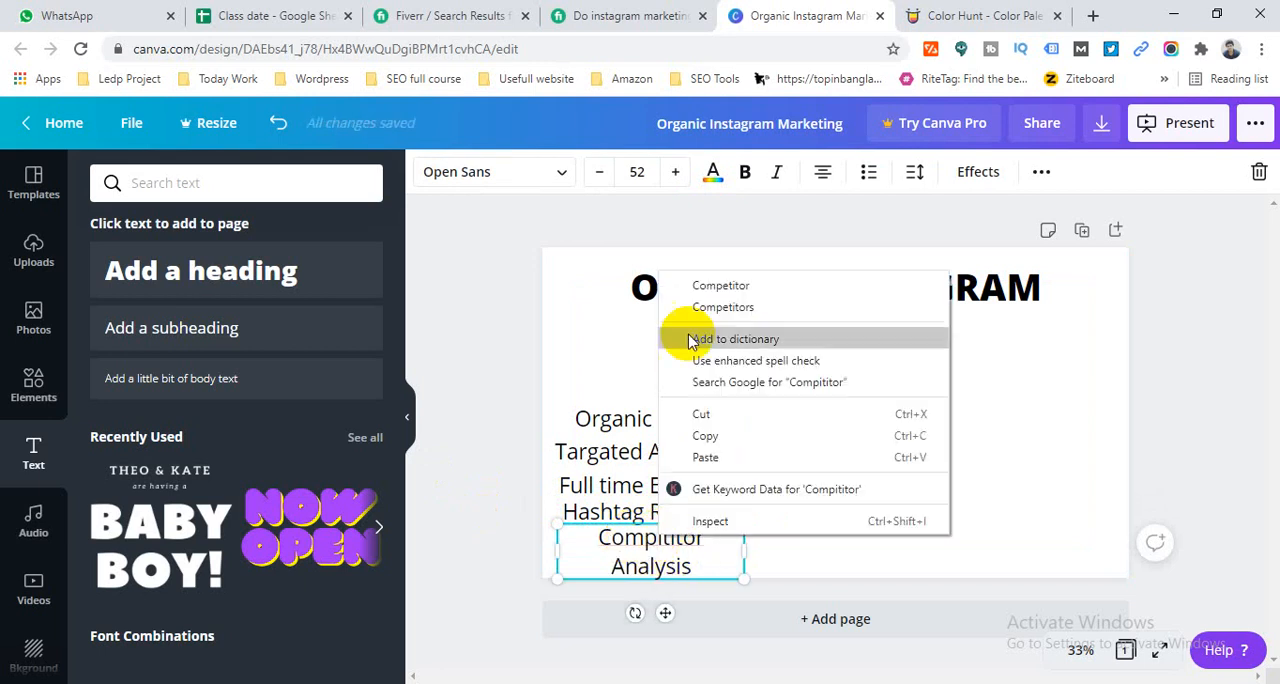
pyautogui.click(705, 282)
pyautogui.moveTo(746, 557); pyautogui.dragTo(836, 540)
pyautogui.rightClick(676, 537)
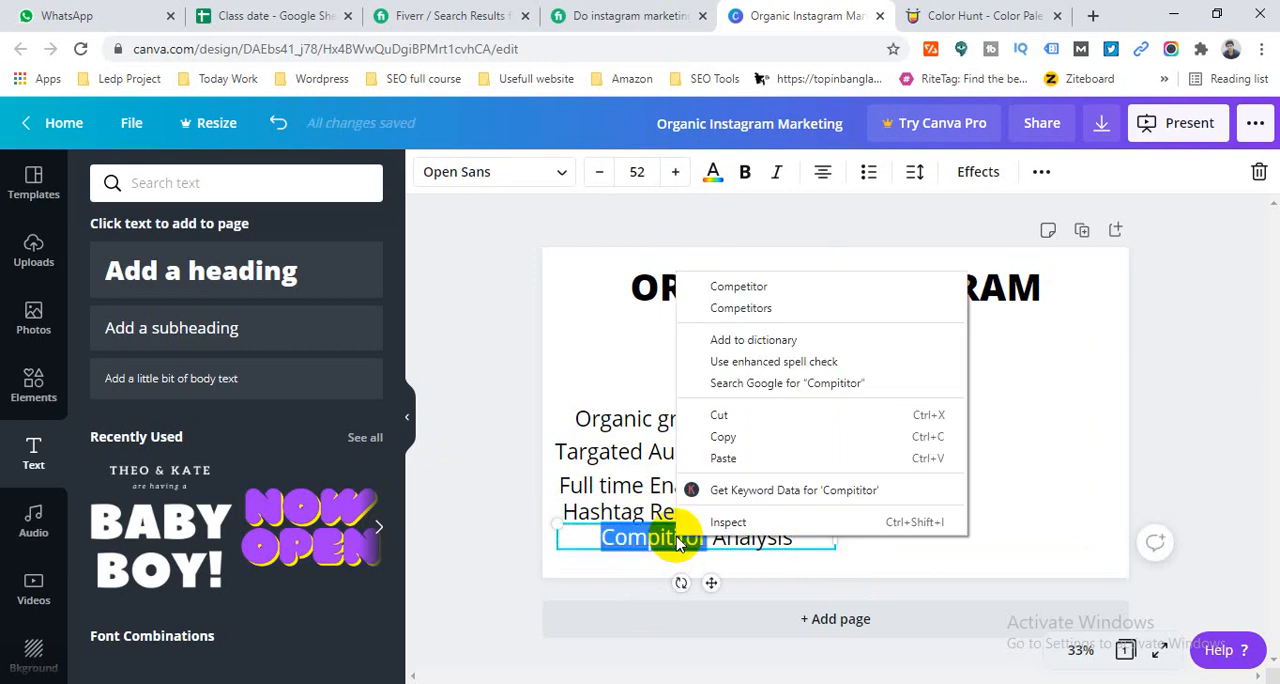
pyautogui.click(740, 283)
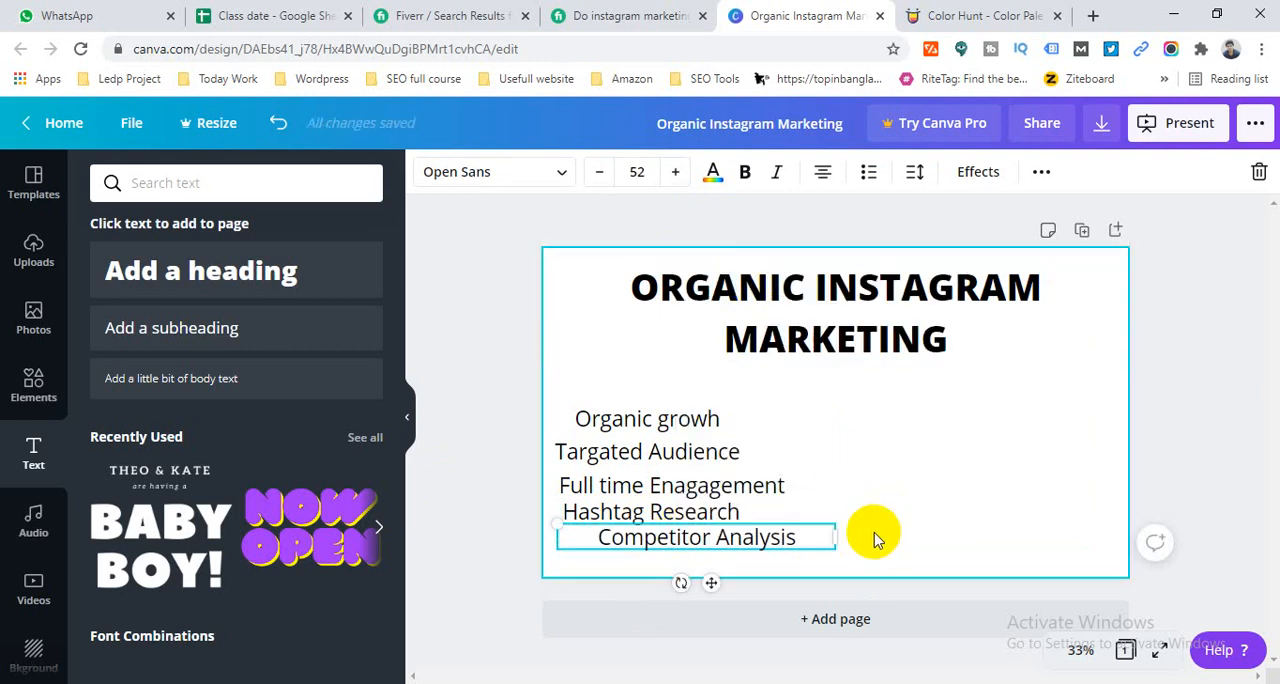
pyautogui.moveTo(826, 541); pyautogui.dragTo(771, 535)
# - Consult the Fiverr gig's feature list, duplicate the "Competitor Analysis" line below itself and change the copy's text to "Increase Followers"
pyautogui.click(614, 12)
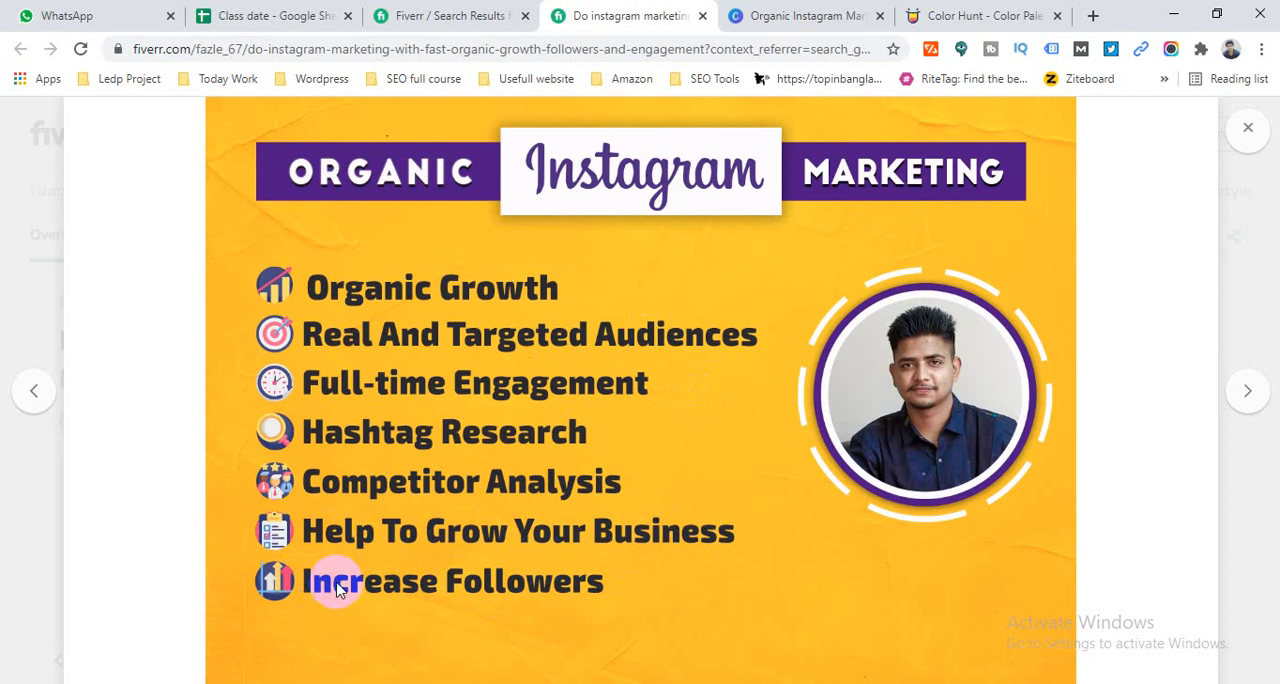
pyautogui.click(808, 15)
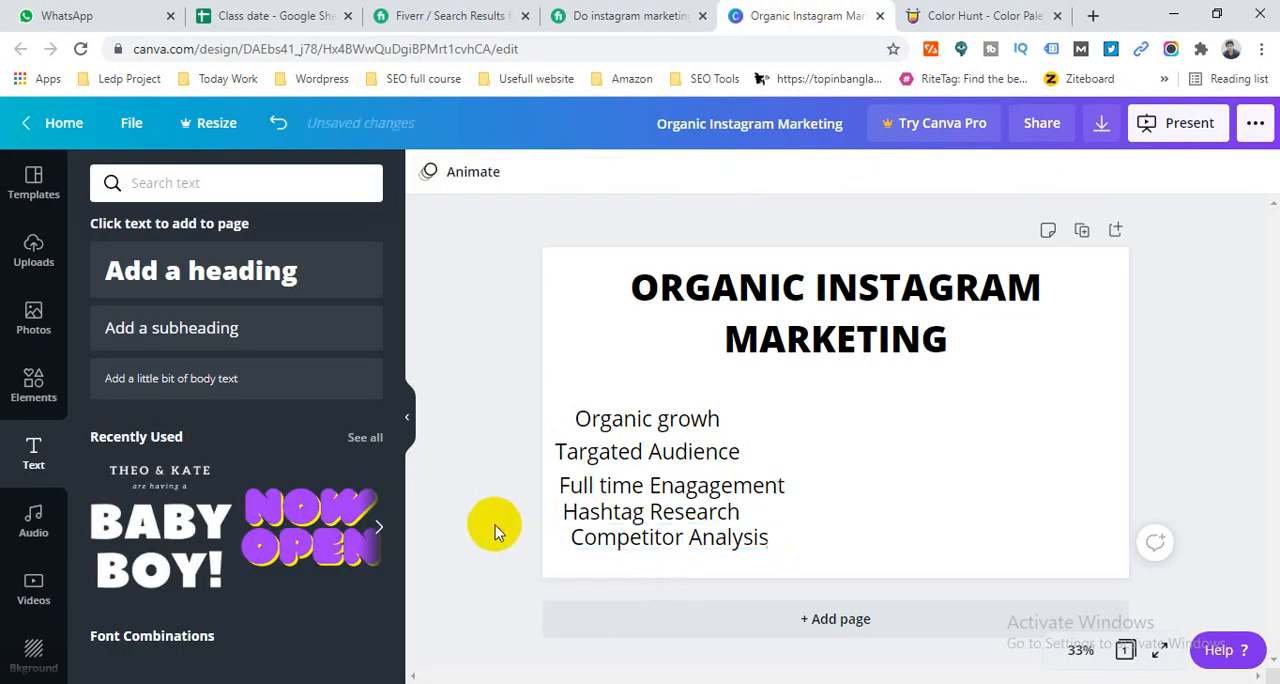
pyautogui.click(635, 538)
pyautogui.hotkey('ctrl', 'd')
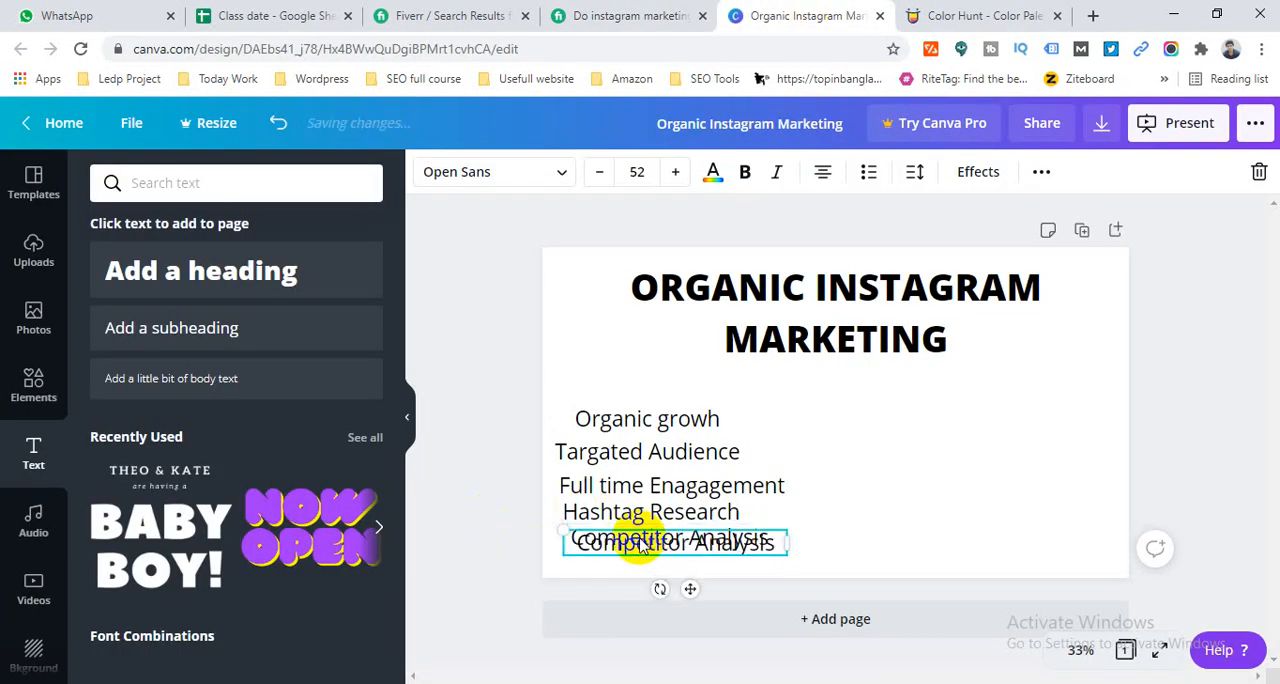
pyautogui.moveTo(645, 545); pyautogui.dragTo(646, 566)
pyautogui.doubleClick(648, 563)
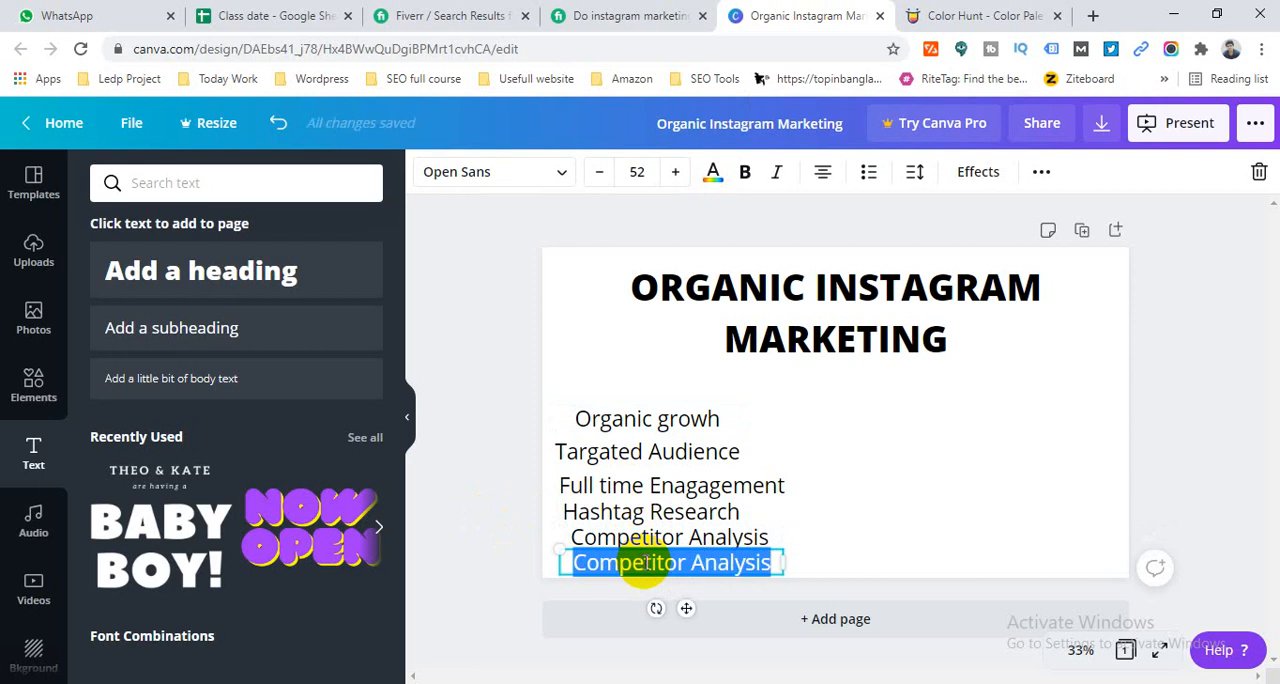
pyautogui.write('In')
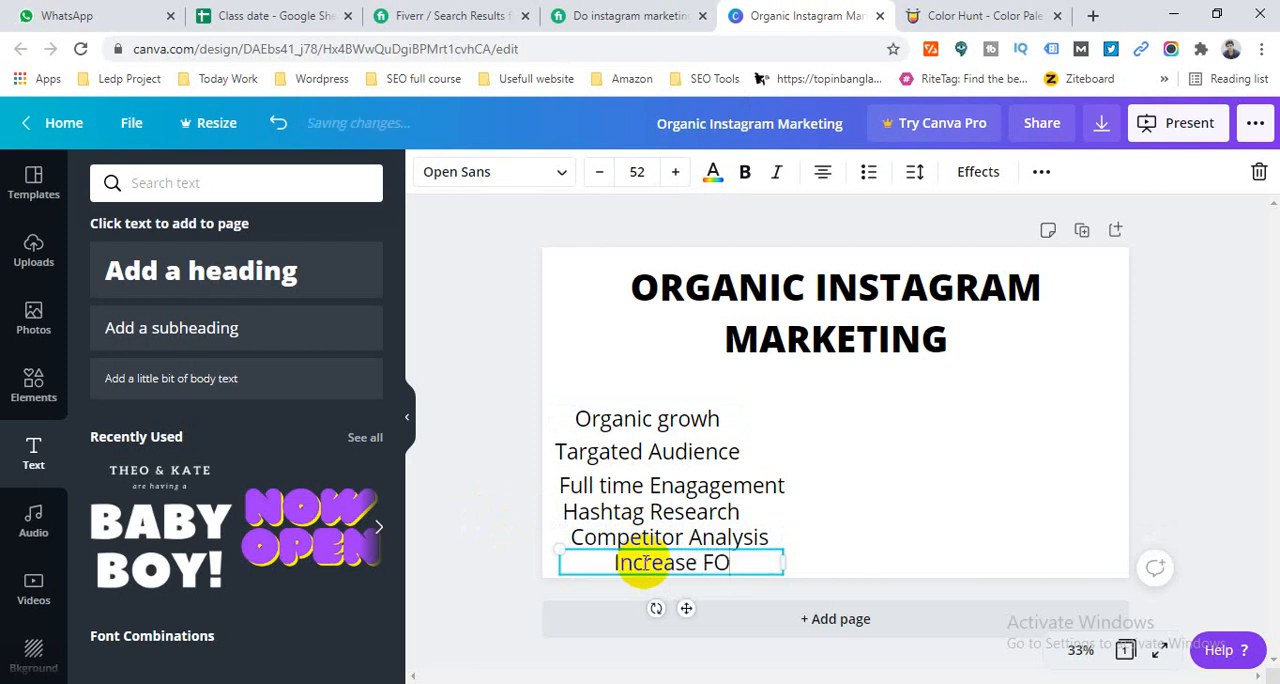
pyautogui.write('crease Followers')
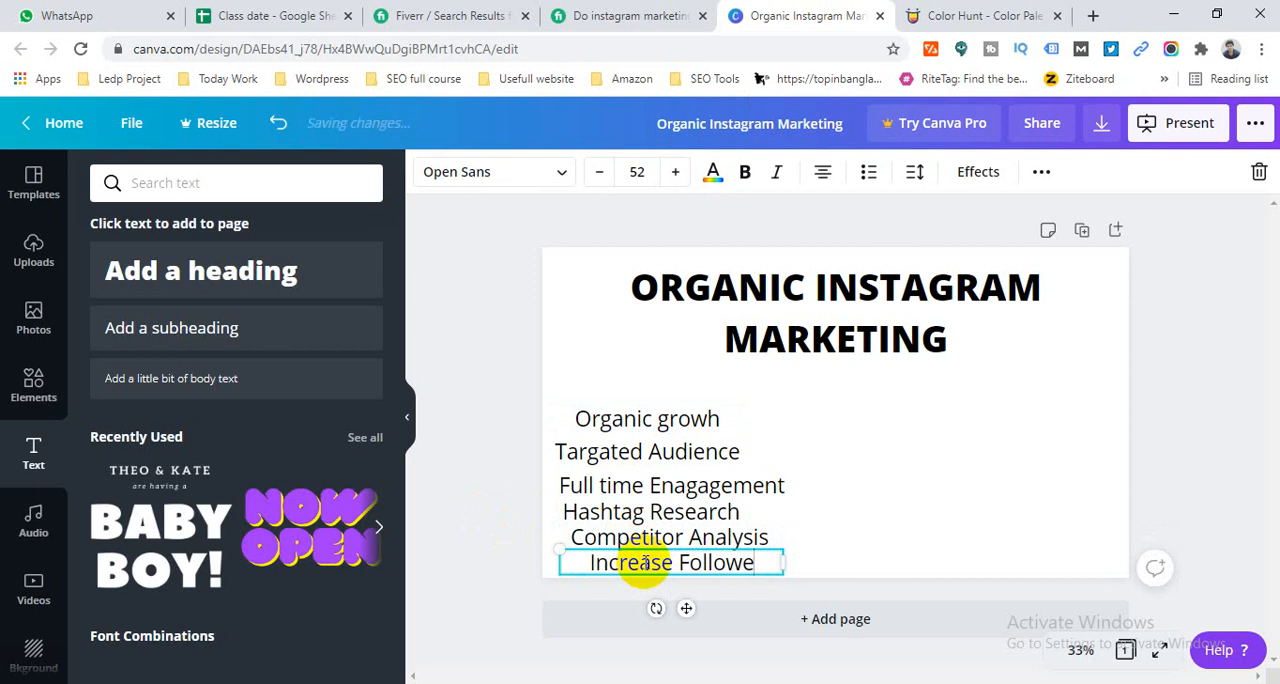
# - Narrow the "Organic growh" text box to fit its text so the line starts near the list's left edge
pyautogui.click(522, 425)
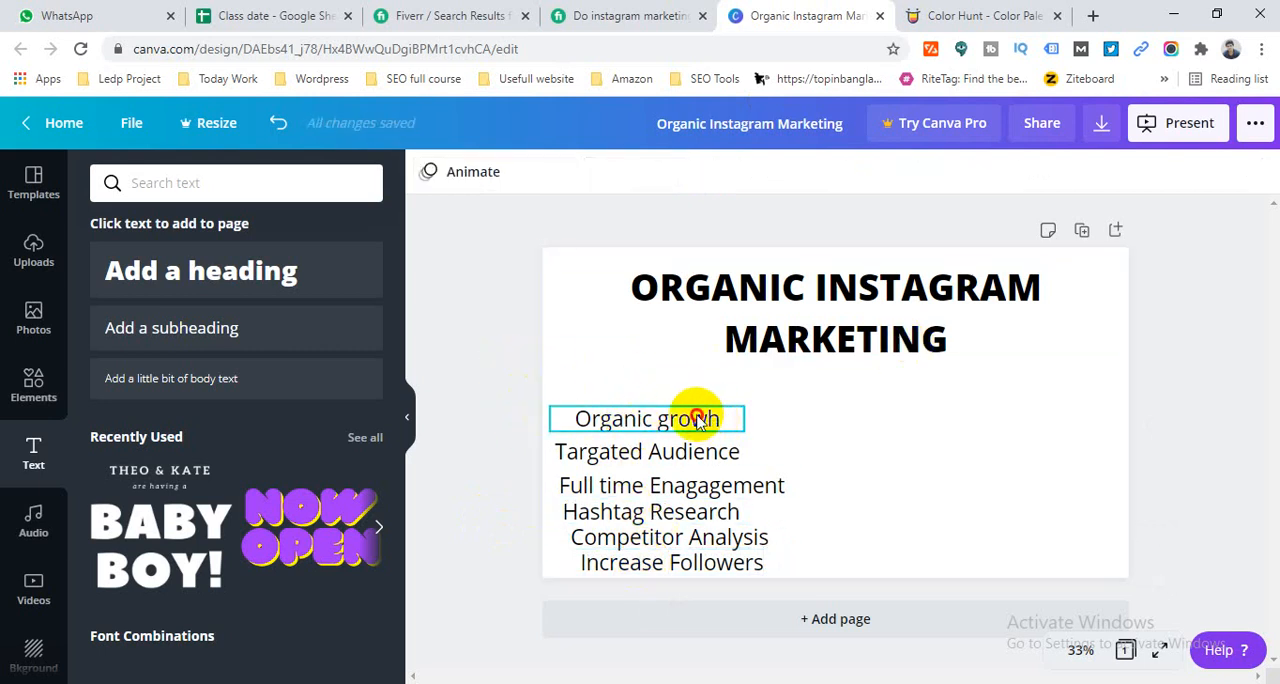
pyautogui.click(736, 420)
pyautogui.moveTo(730, 420); pyautogui.dragTo(694, 420)
pyautogui.click(503, 389)
# - Narrow the "Full time Enagagement" text box slightly so its text fits closely and lines up with the list
pyautogui.click(622, 455)
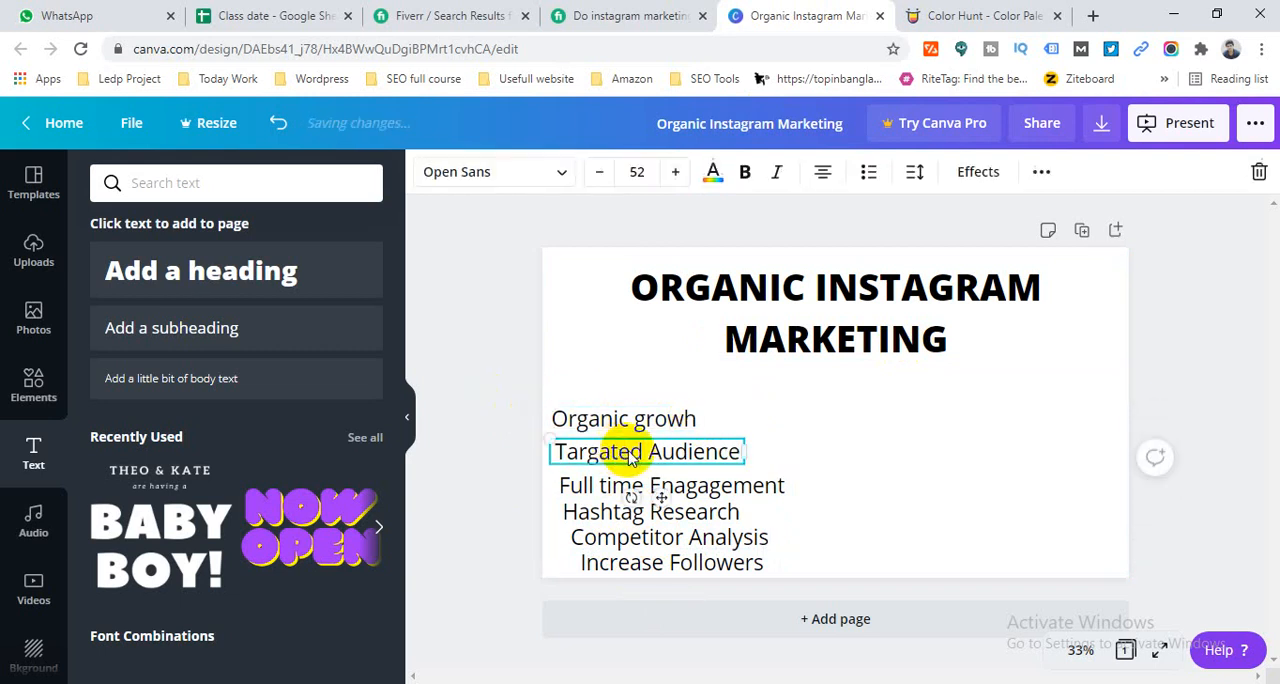
pyautogui.click(604, 490)
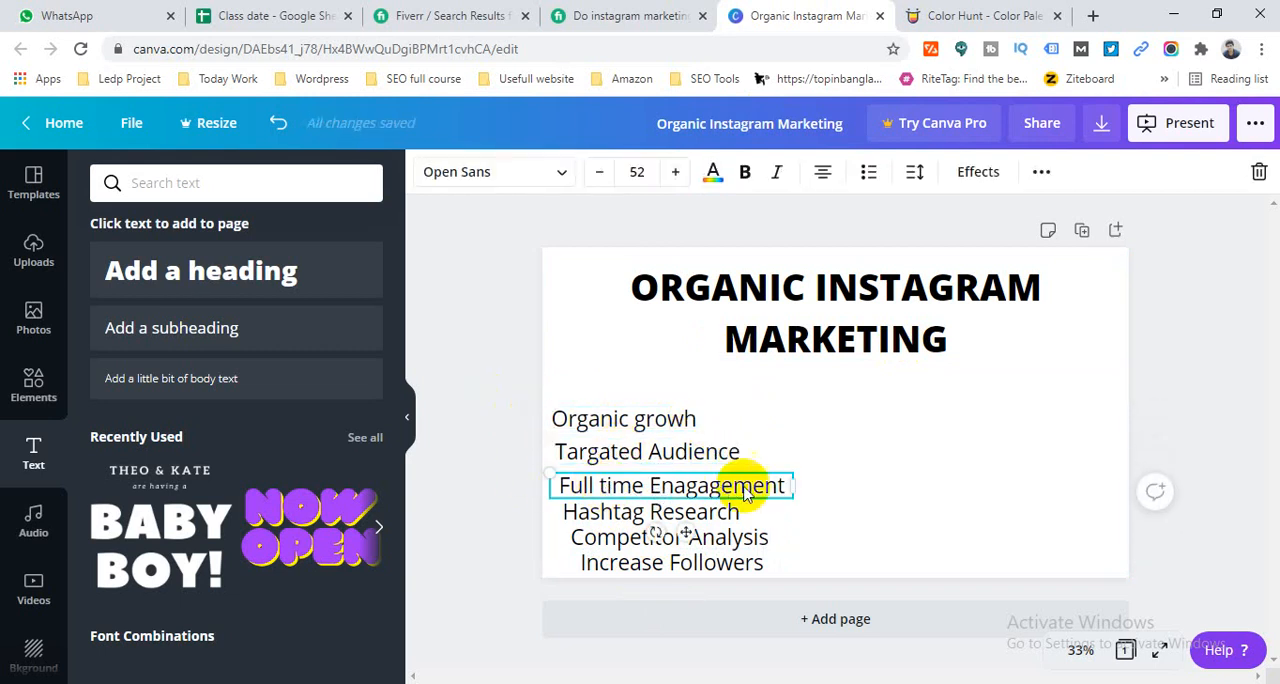
pyautogui.moveTo(795, 484)
pyautogui.mouseDown()
pyautogui.moveTo(766, 486)
pyautogui.moveTo(779, 485)
pyautogui.mouseUp()
pyautogui.click(480, 461)
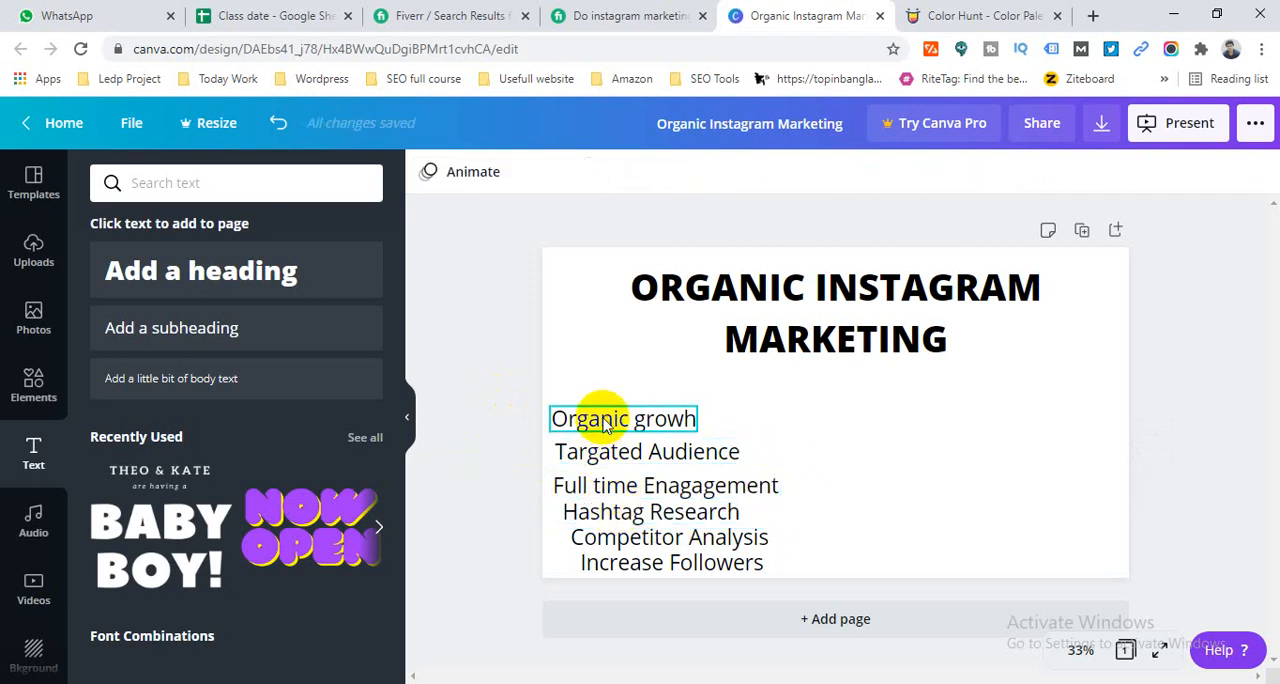
# - Widen the "Organic growh" text box, edit its last word to "grotwh" and try to correct it with the spelling suggestion
pyautogui.click(678, 421)
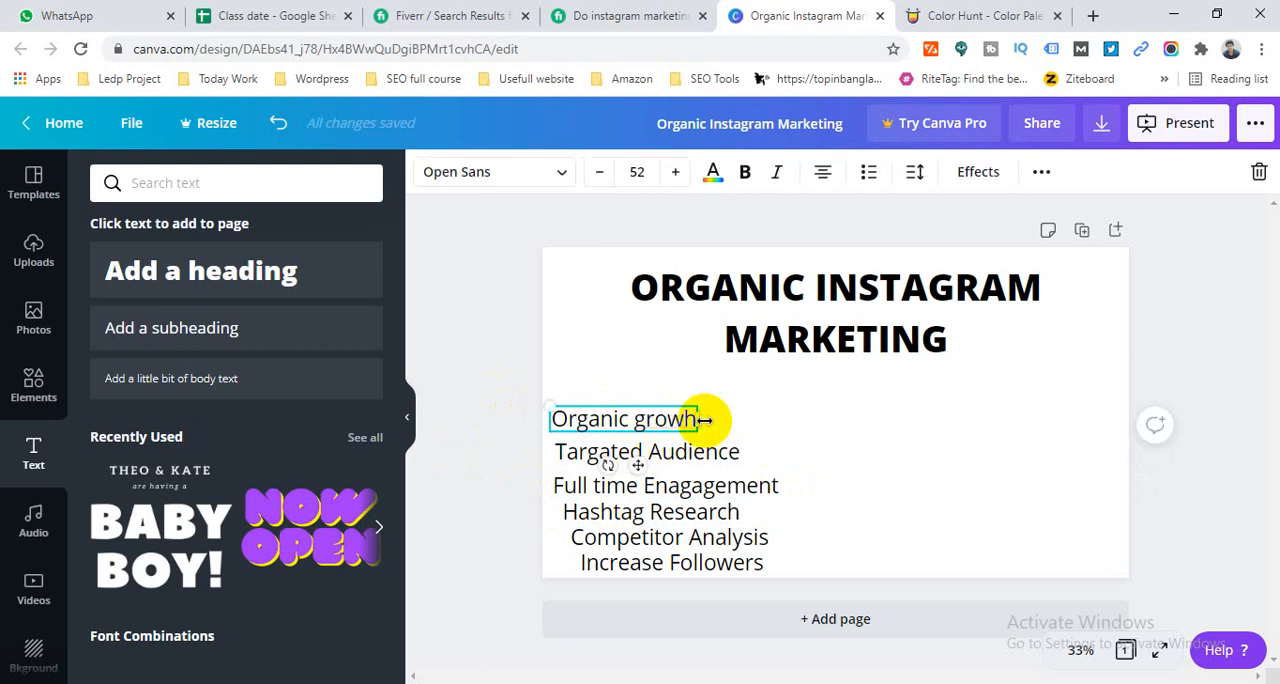
pyautogui.moveTo(704, 421); pyautogui.dragTo(737, 423)
pyautogui.rightClick(688, 422)
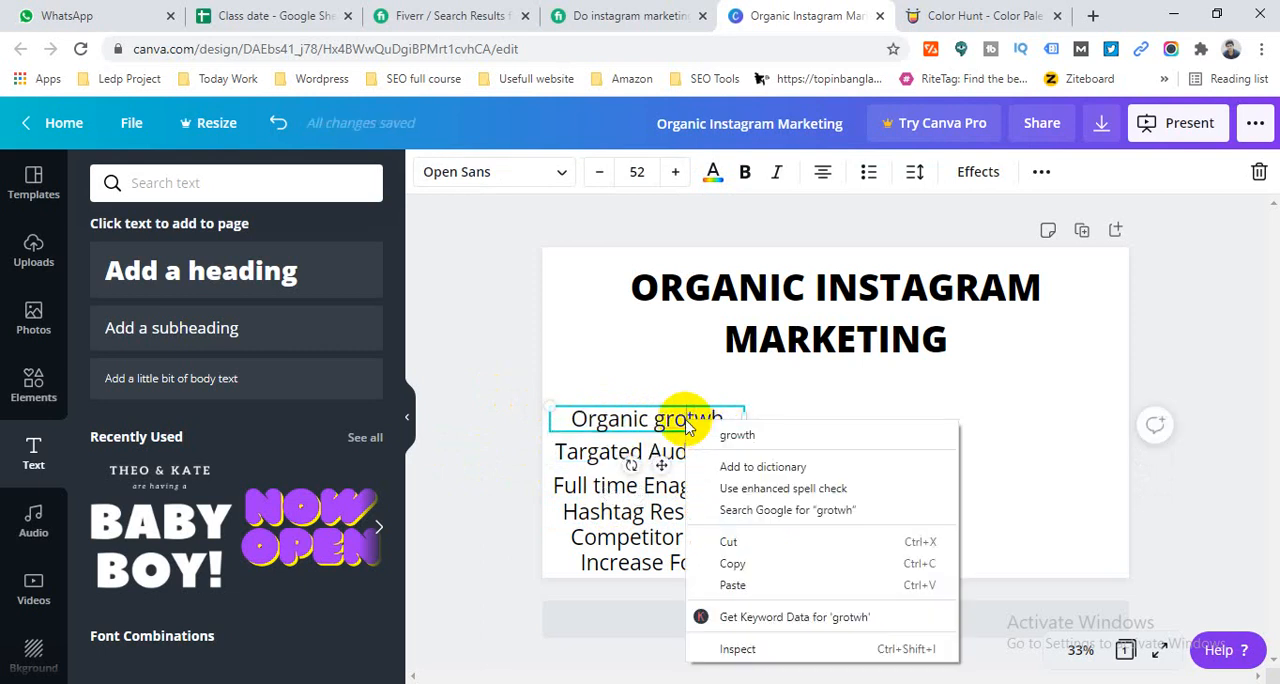
pyautogui.click(737, 435)
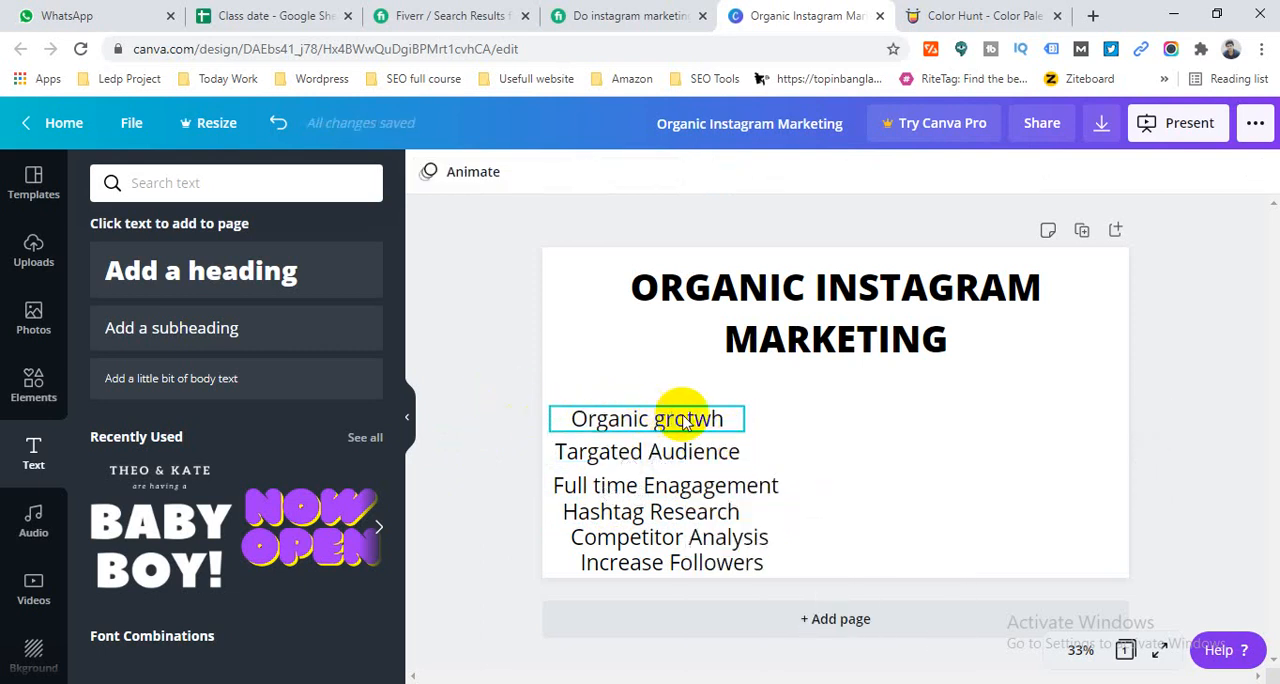
# - Narrow the "Organic grotwh" text box to fit its text and correct "grotwh" to "growth"
pyautogui.click(720, 420)
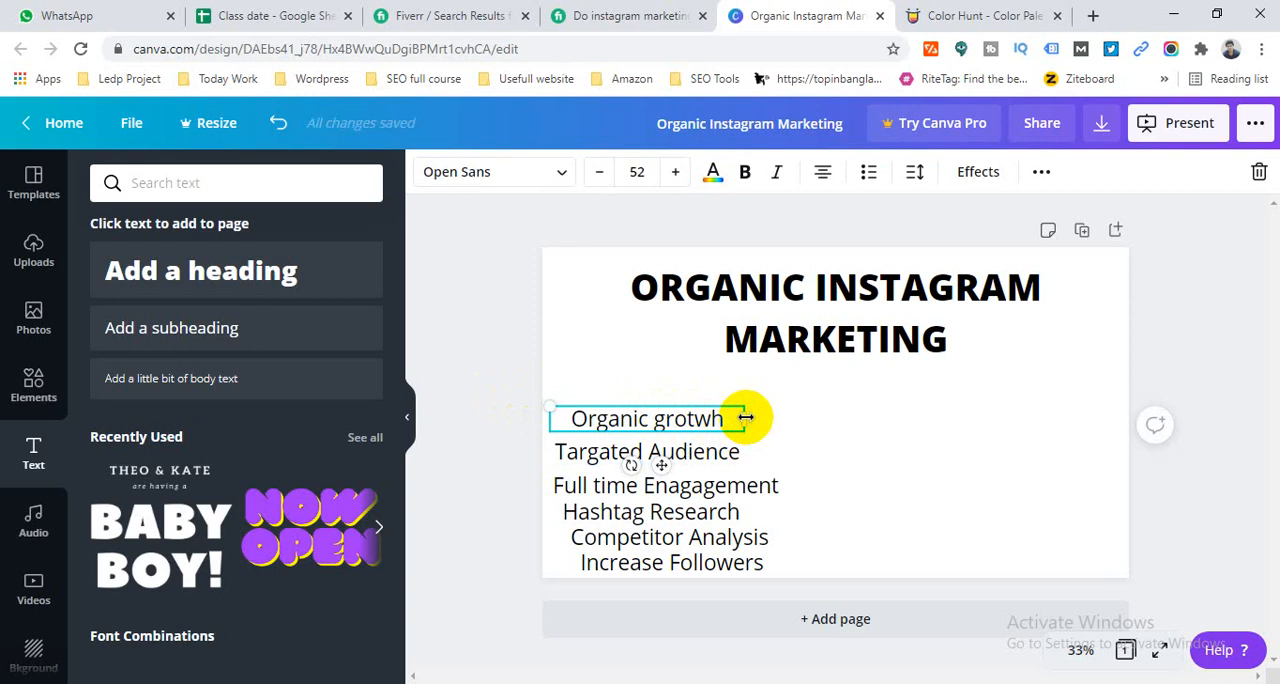
pyautogui.moveTo(737, 418); pyautogui.dragTo(710, 418)
pyautogui.click(447, 403)
pyautogui.click(592, 455)
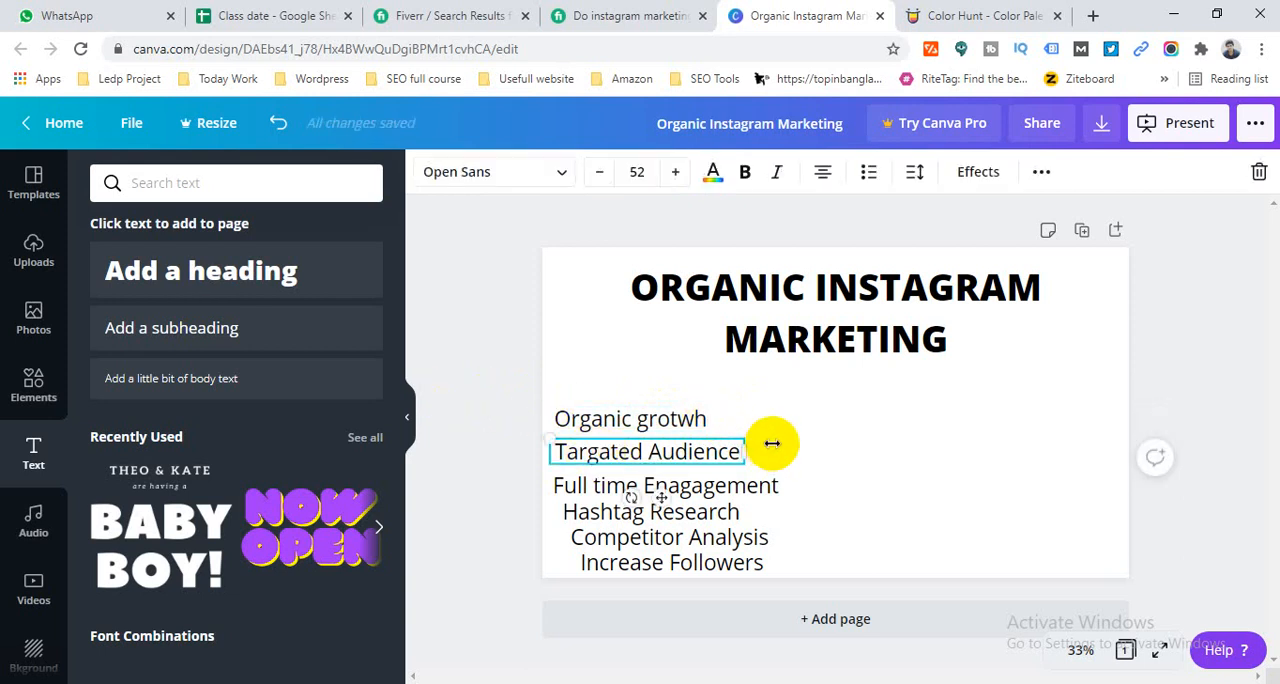
pyautogui.click(660, 418)
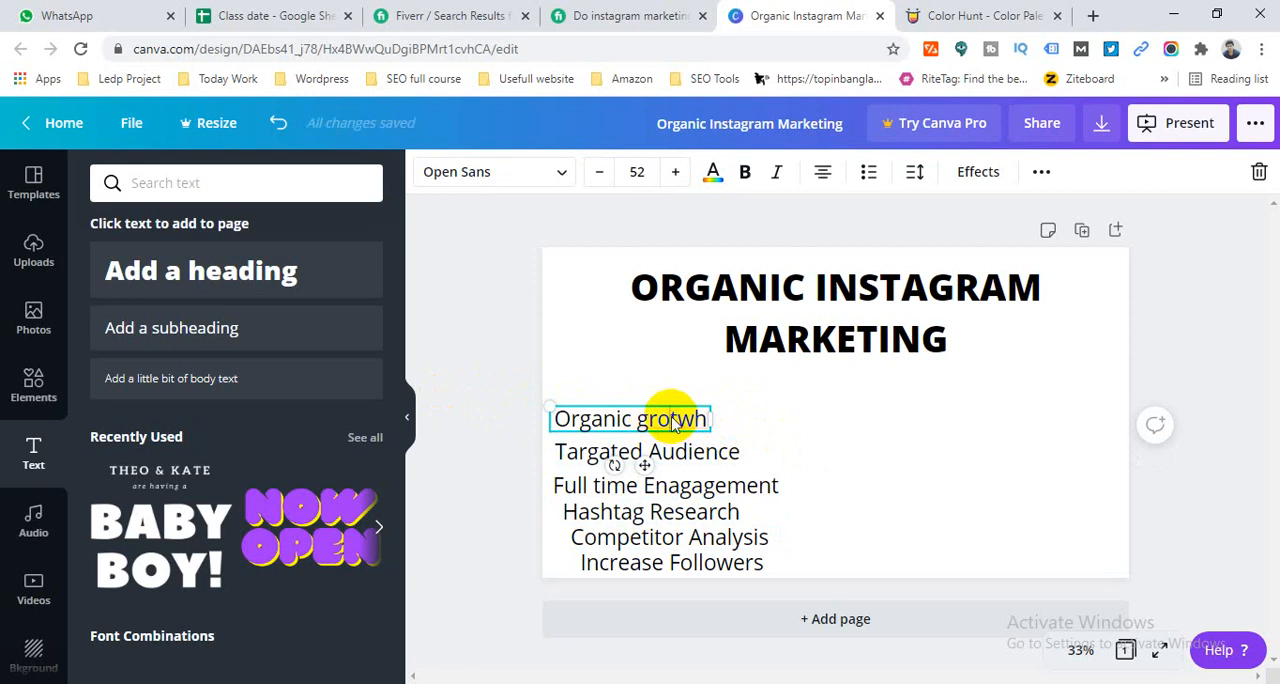
pyautogui.rightClick(672, 422)
pyautogui.click(707, 425)
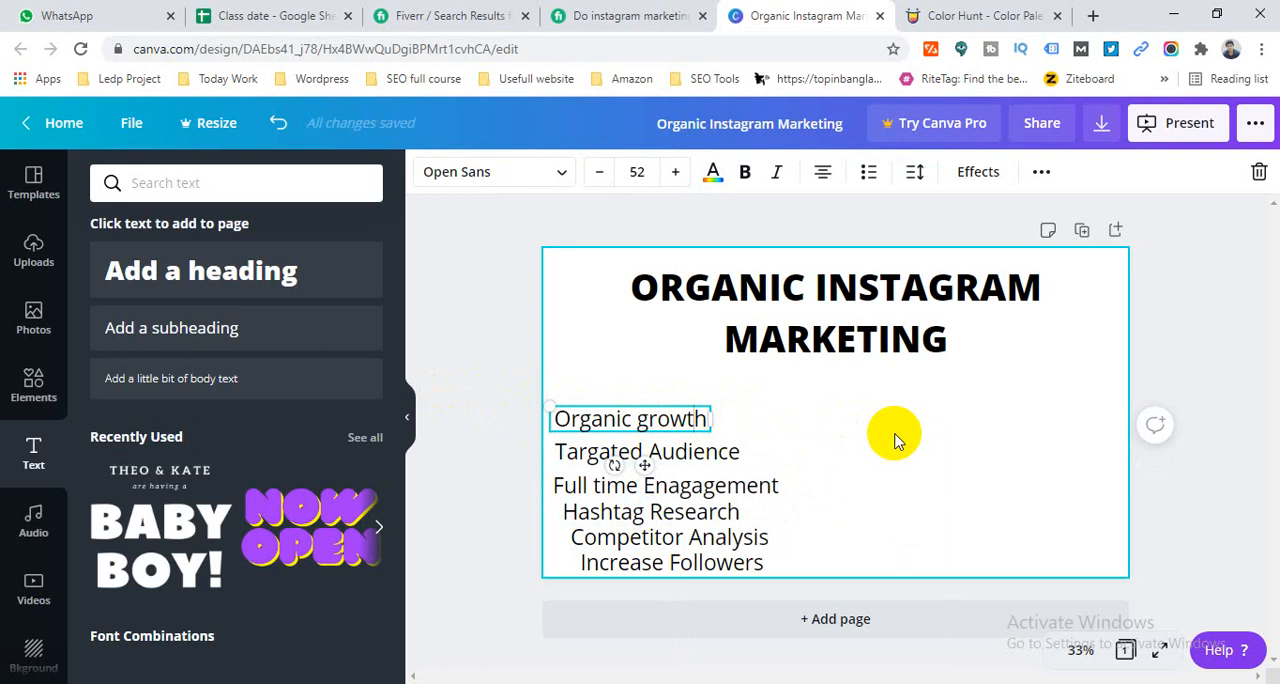
pyautogui.click(504, 370)
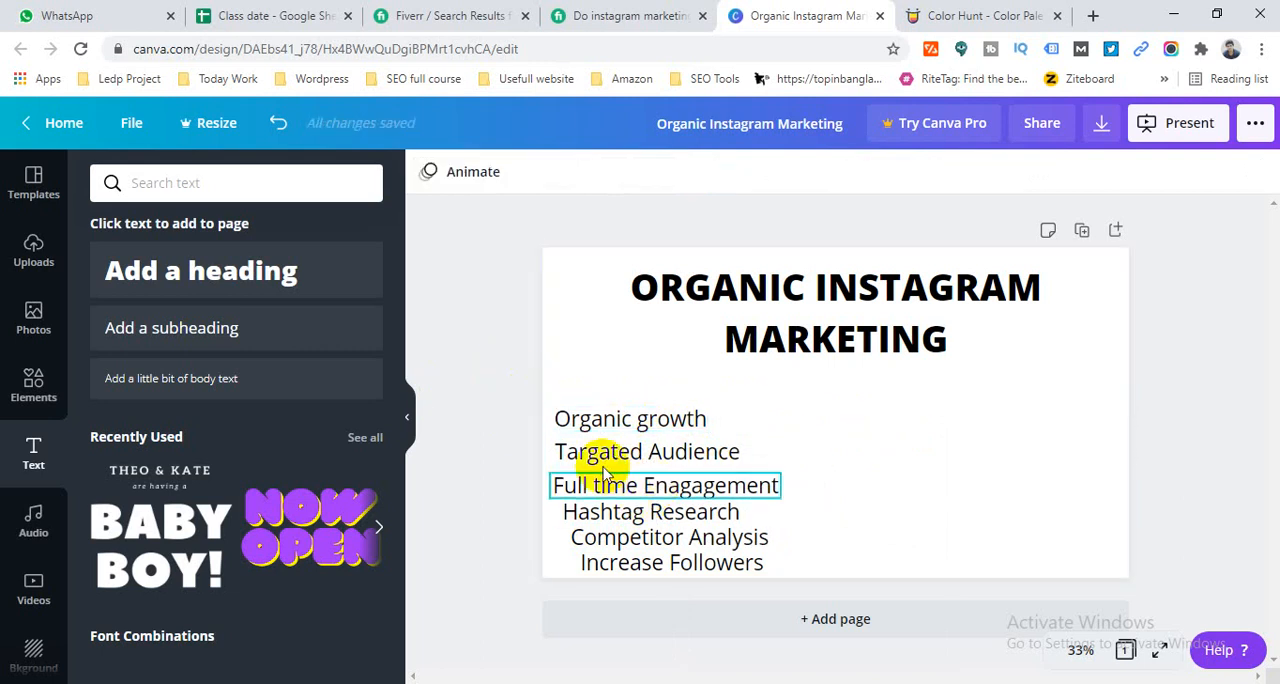
# - Align "Hashtag Research" with the lines above, and narrow the "Competitor Analysis" box to about 669 wide and the "Increase Followers" box to its text
pyautogui.click(580, 510)
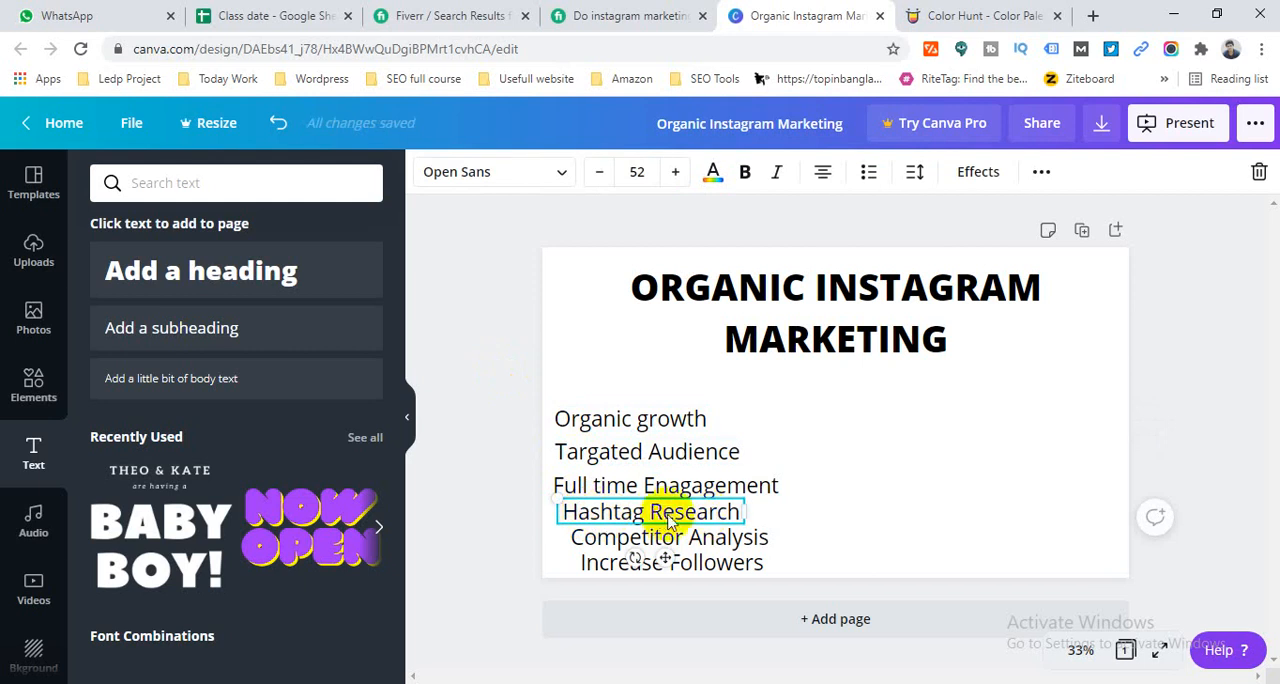
pyautogui.moveTo(668, 520); pyautogui.dragTo(657, 512)
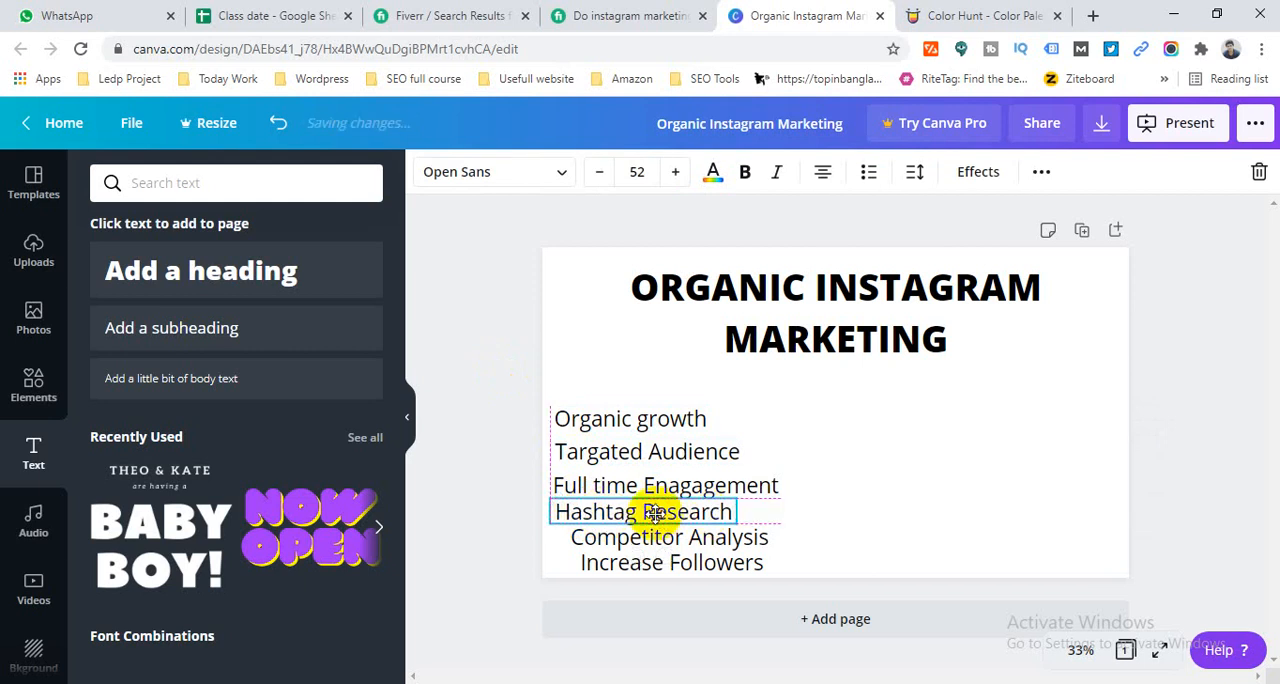
pyautogui.click(622, 548)
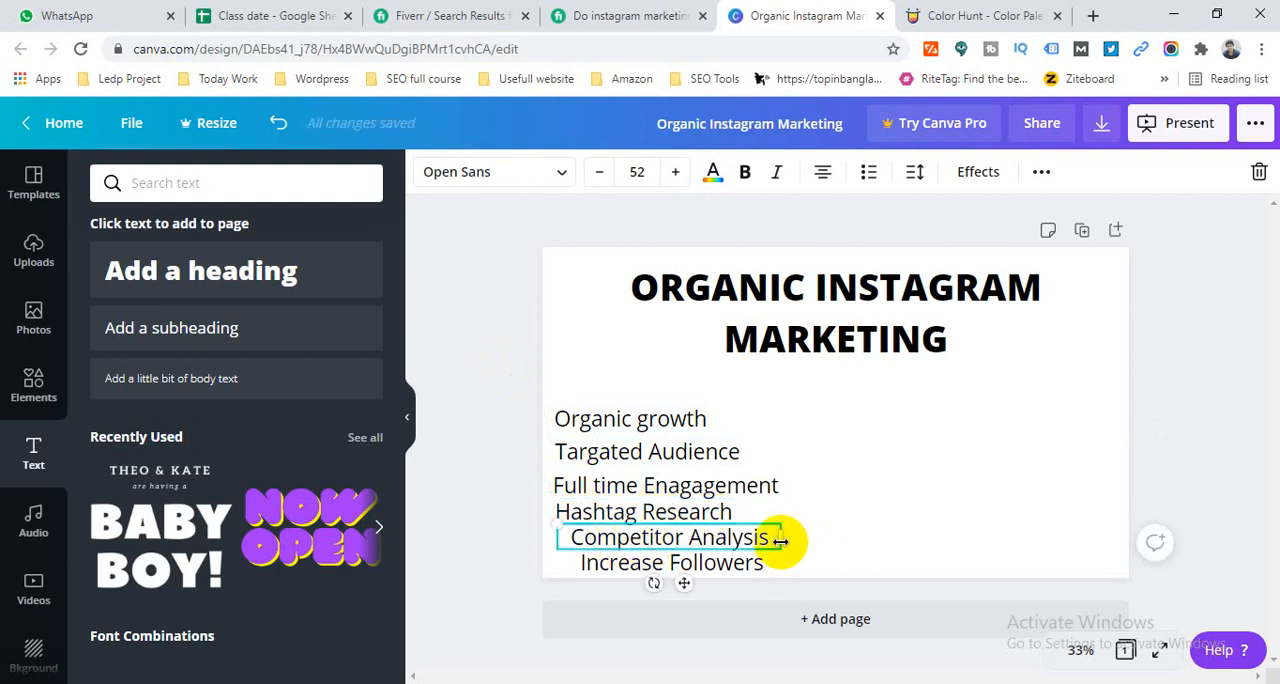
pyautogui.moveTo(780, 537)
pyautogui.mouseDown()
pyautogui.moveTo(750, 541)
pyautogui.moveTo(767, 538)
pyautogui.mouseUp()
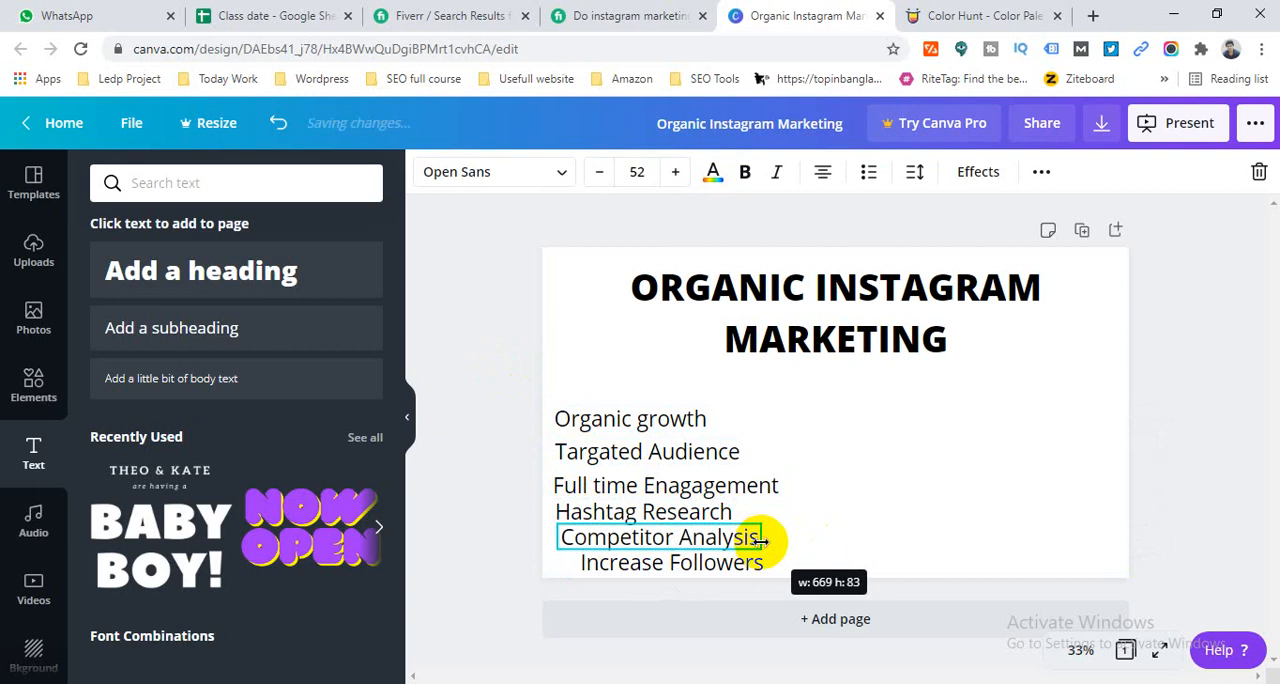
pyautogui.click(631, 573)
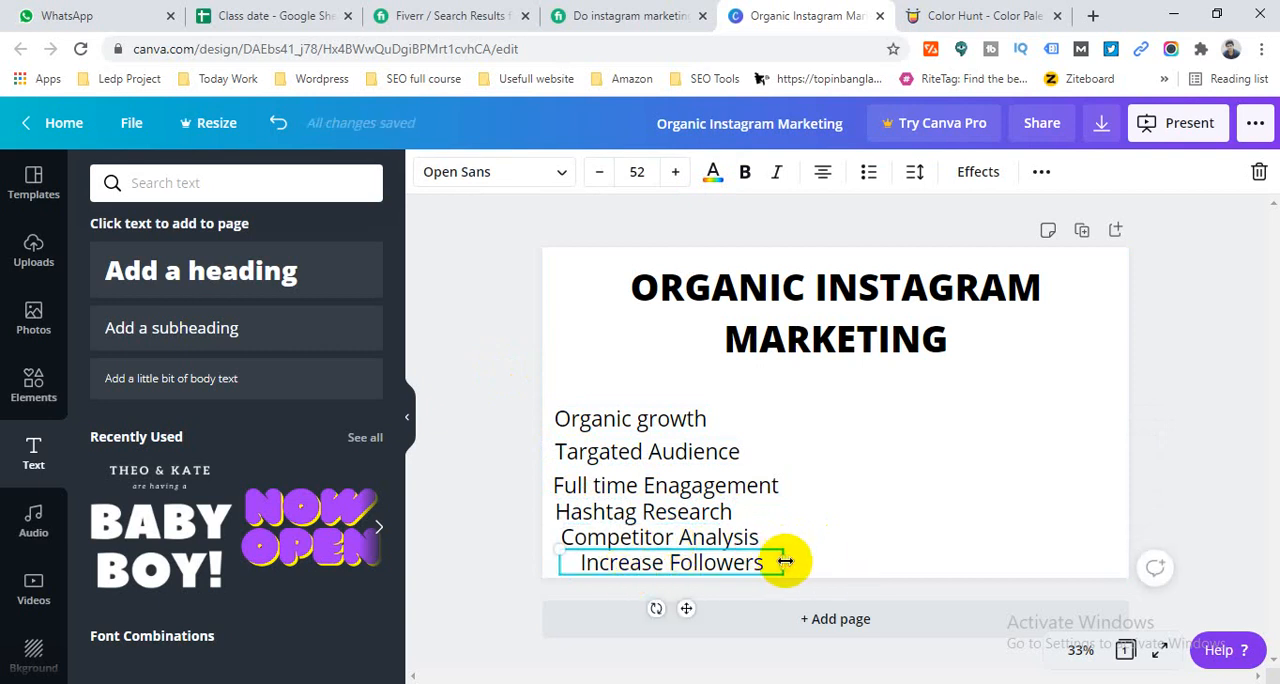
pyautogui.moveTo(774, 563); pyautogui.dragTo(745, 562)
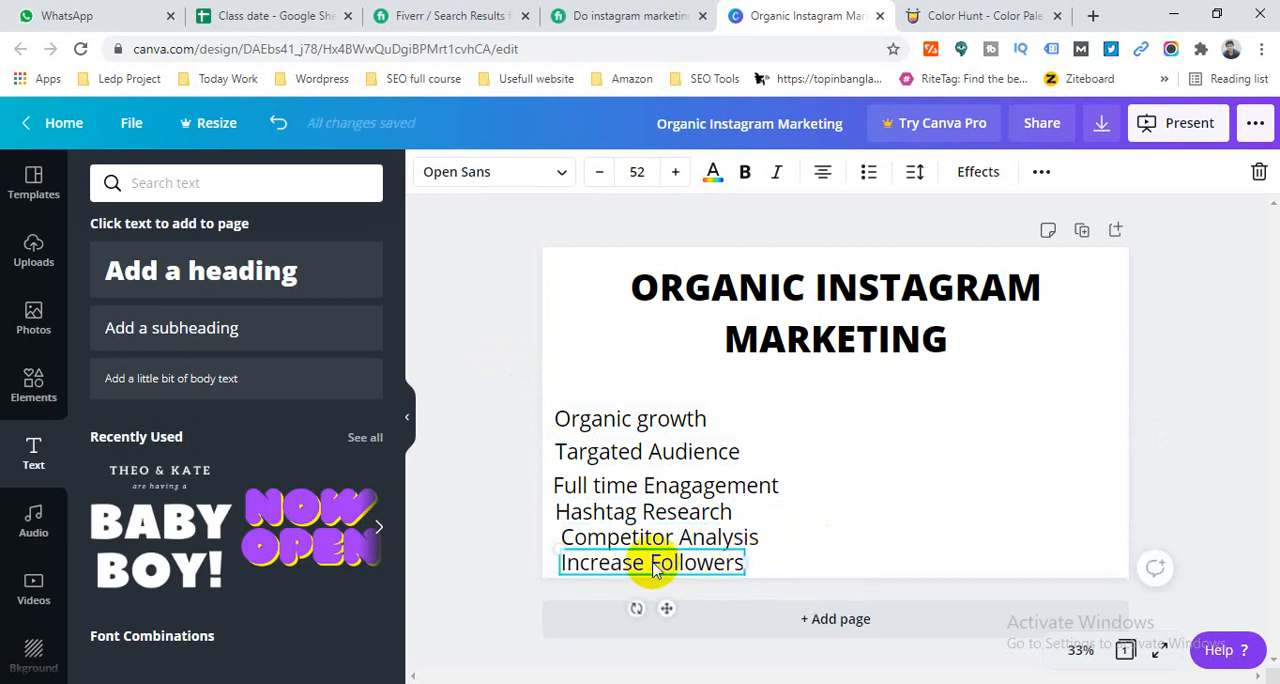
# - Enlarge the canvas view to 50% without the side panel and move the "Organic growth" line inward from the page's left edge
pyautogui.click(1080, 650)
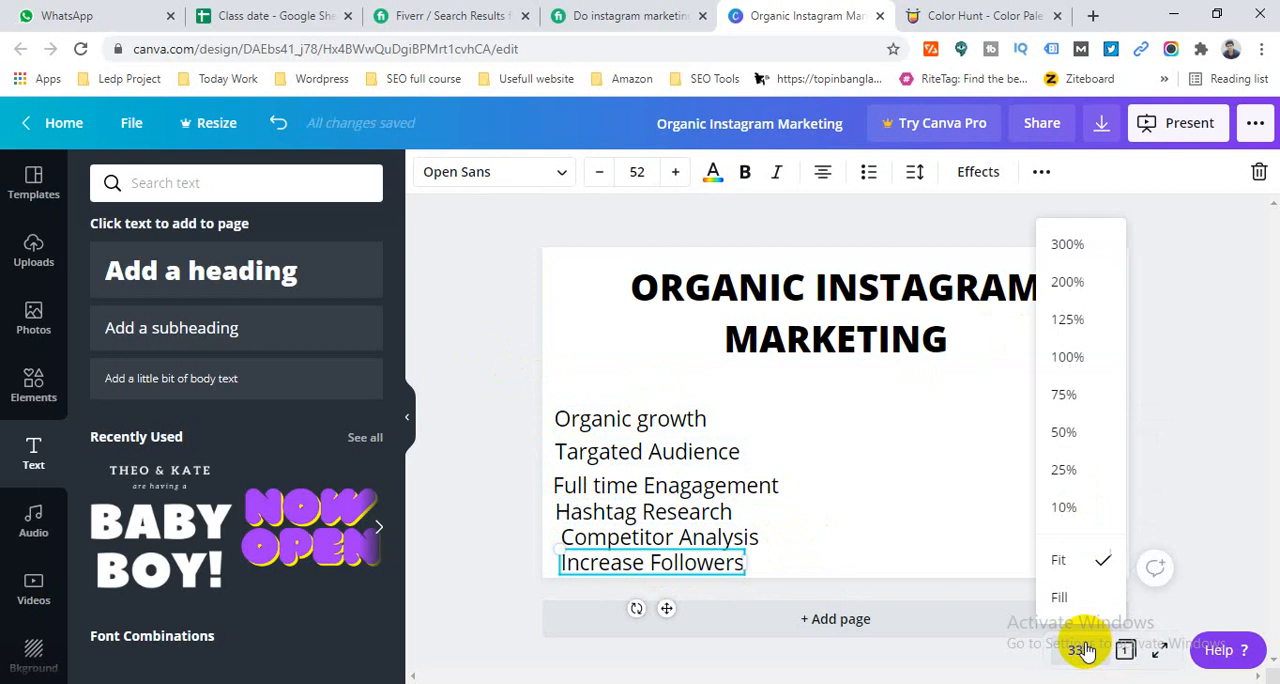
pyautogui.click(1075, 432)
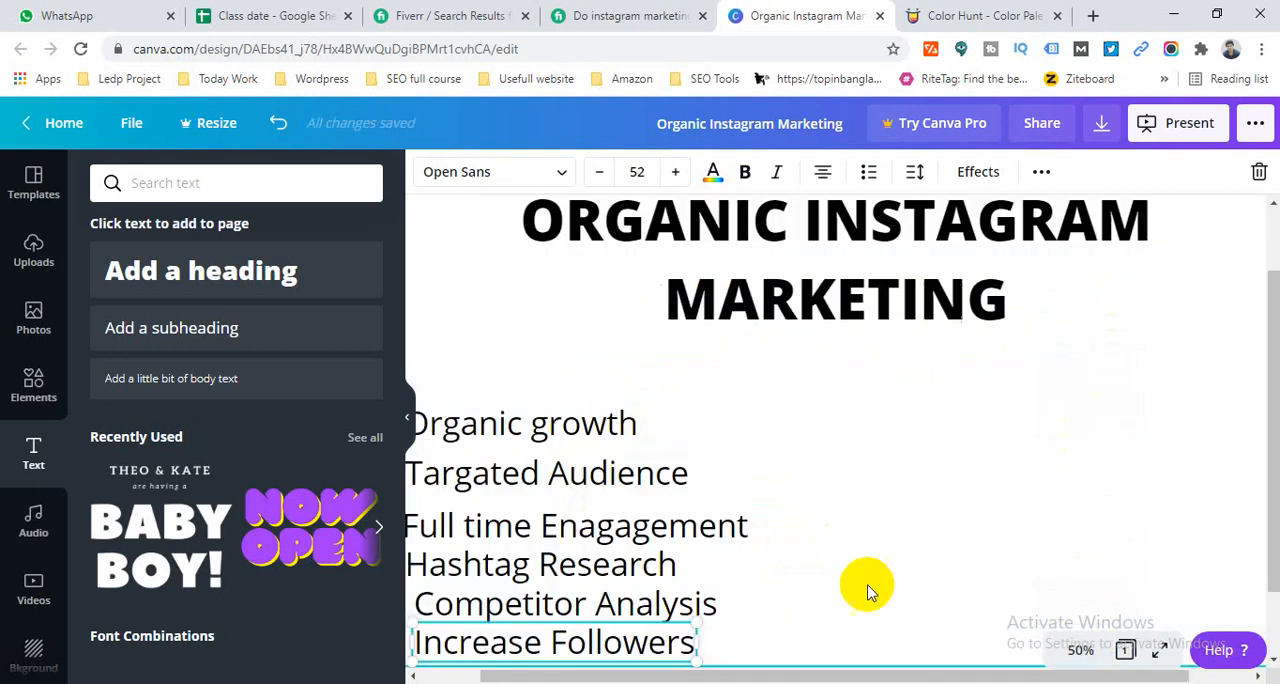
pyautogui.click(408, 416)
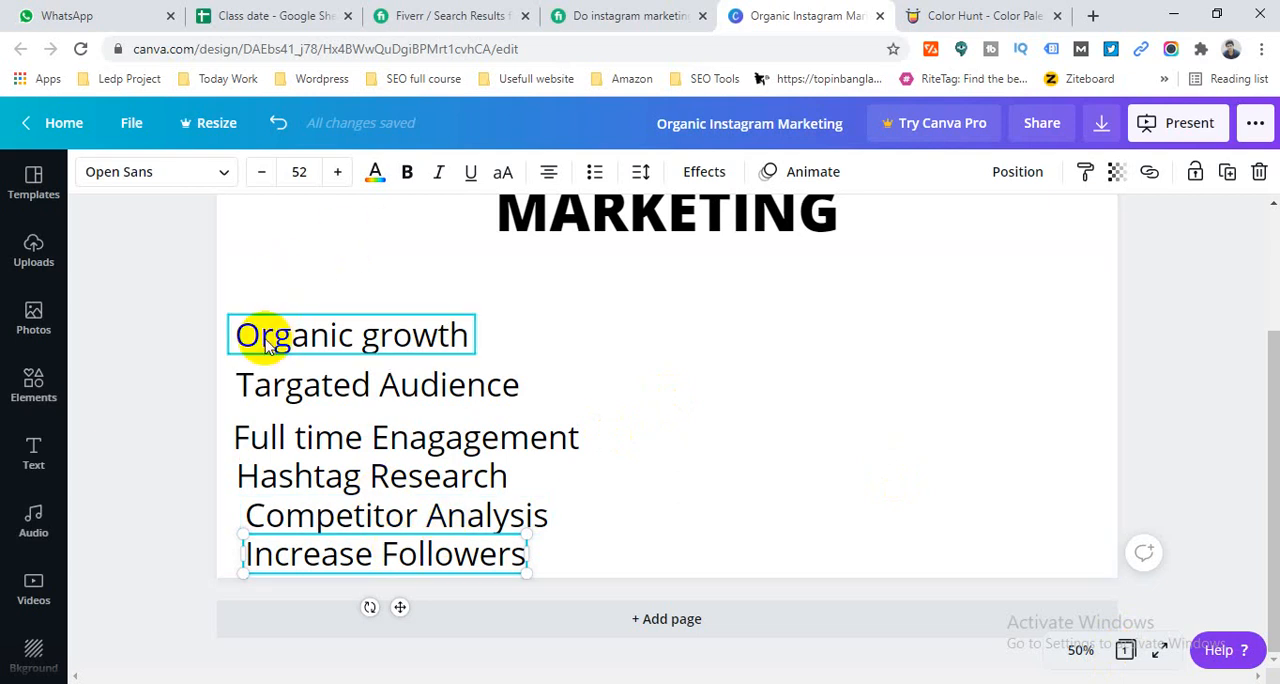
pyautogui.moveTo(257, 334); pyautogui.dragTo(345, 334)
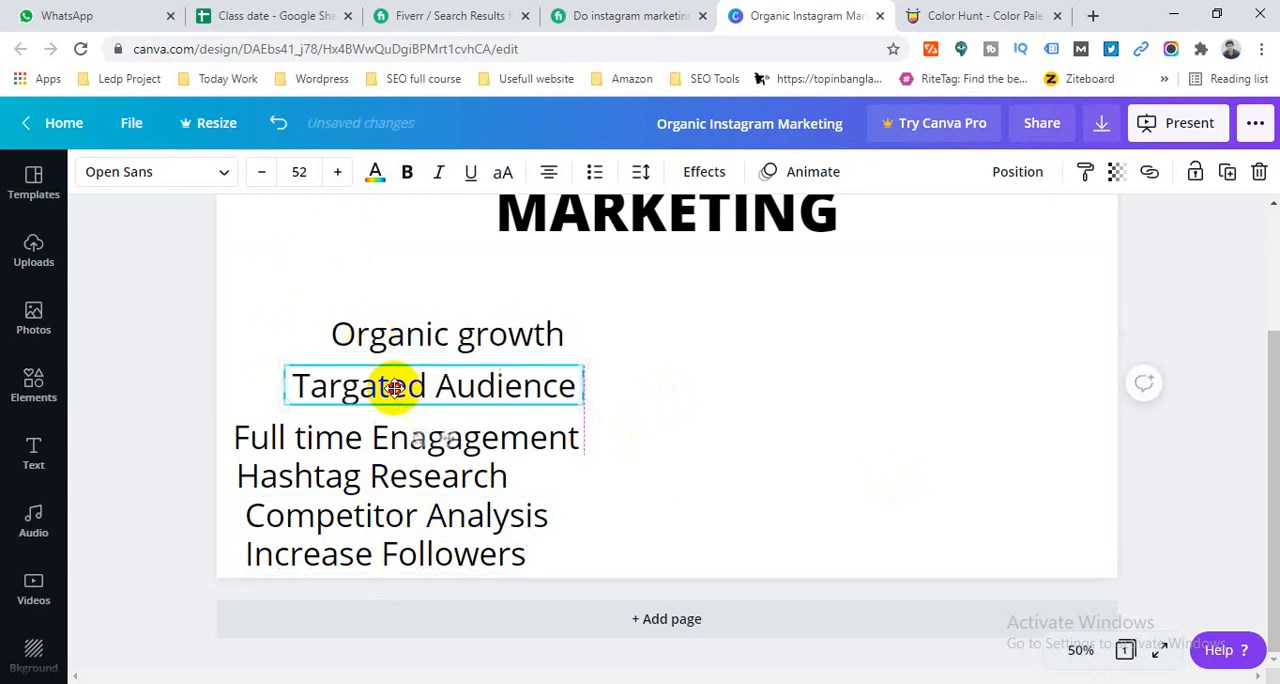
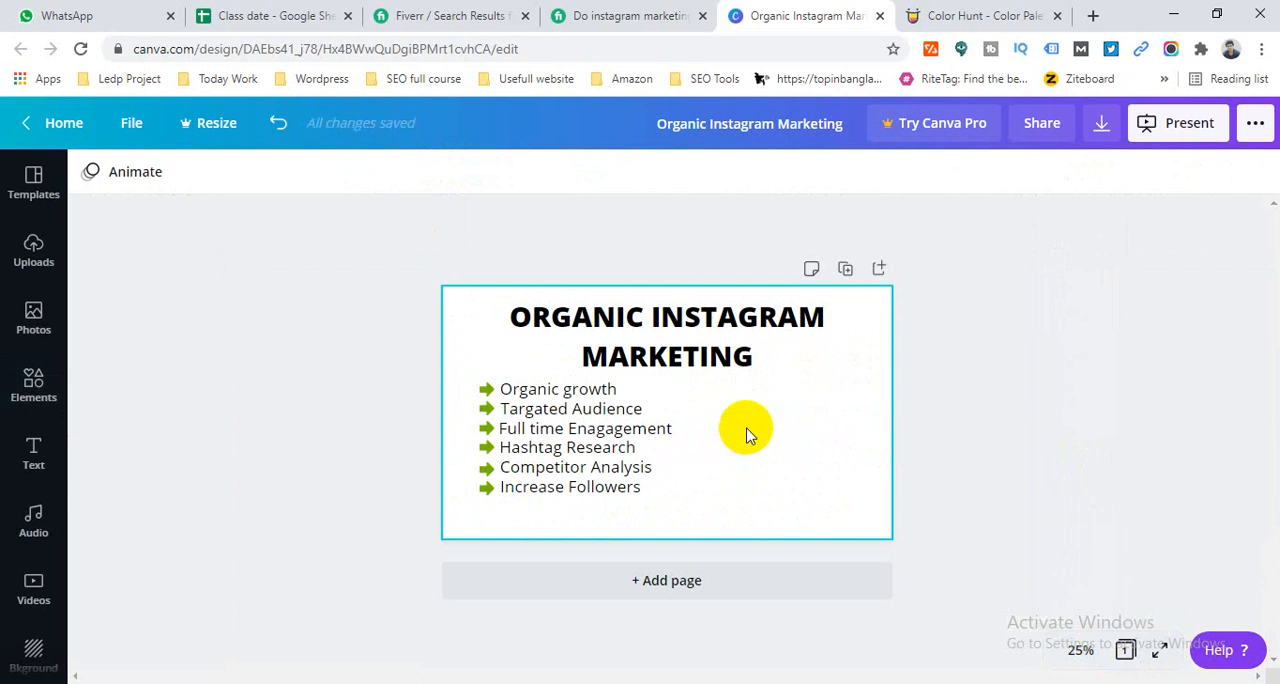
# - Fit the page in view and move the whole arrowed service list lower and slightly outward, leaving more space beneath the heading
pyautogui.click(1080, 652)
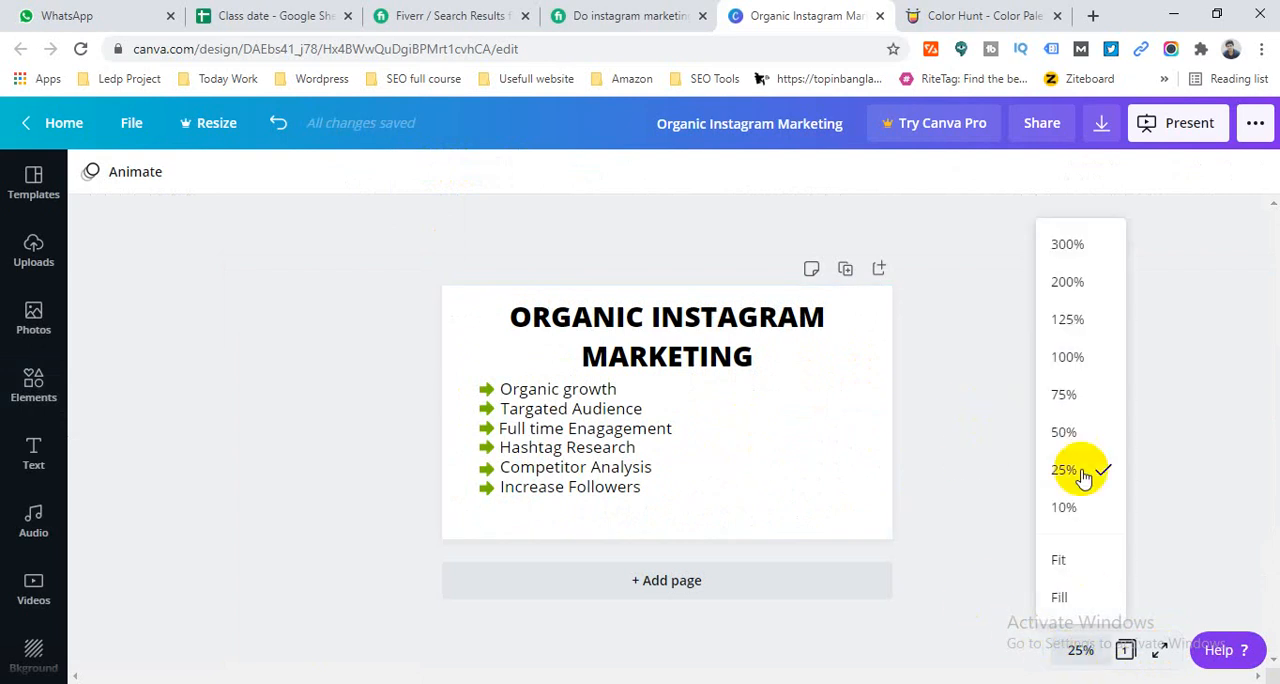
pyautogui.click(1078, 576)
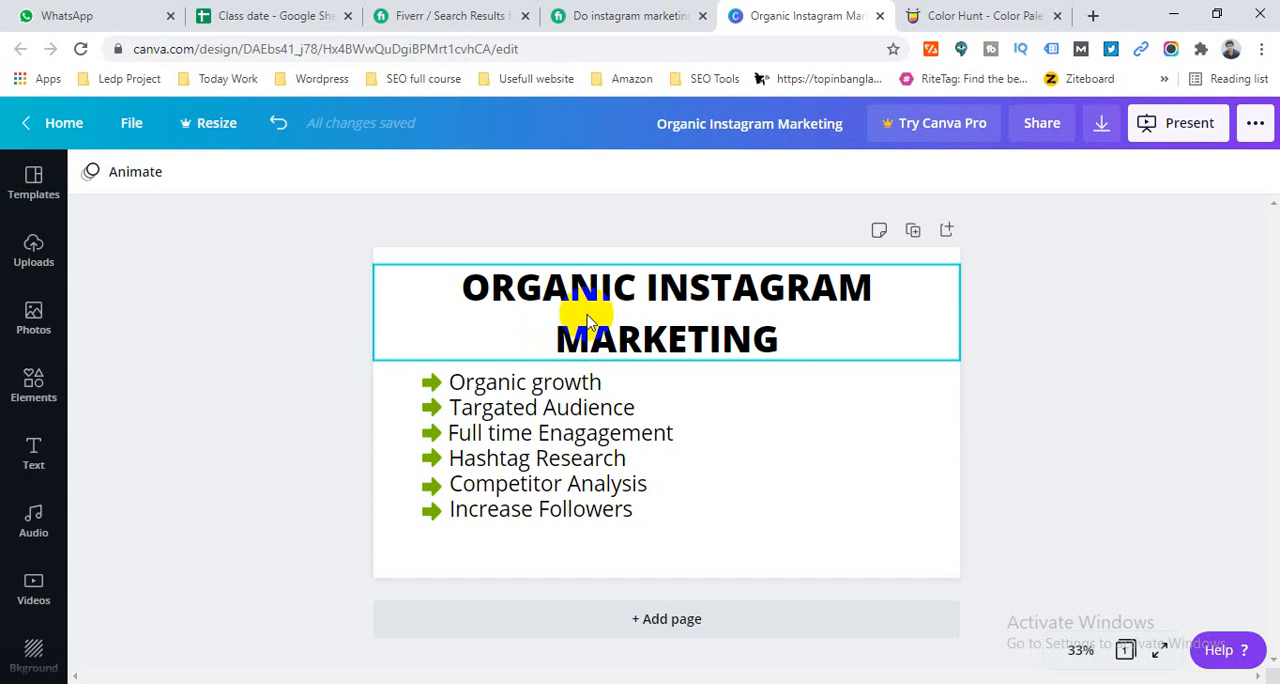
pyautogui.moveTo(344, 378); pyautogui.dragTo(547, 511)
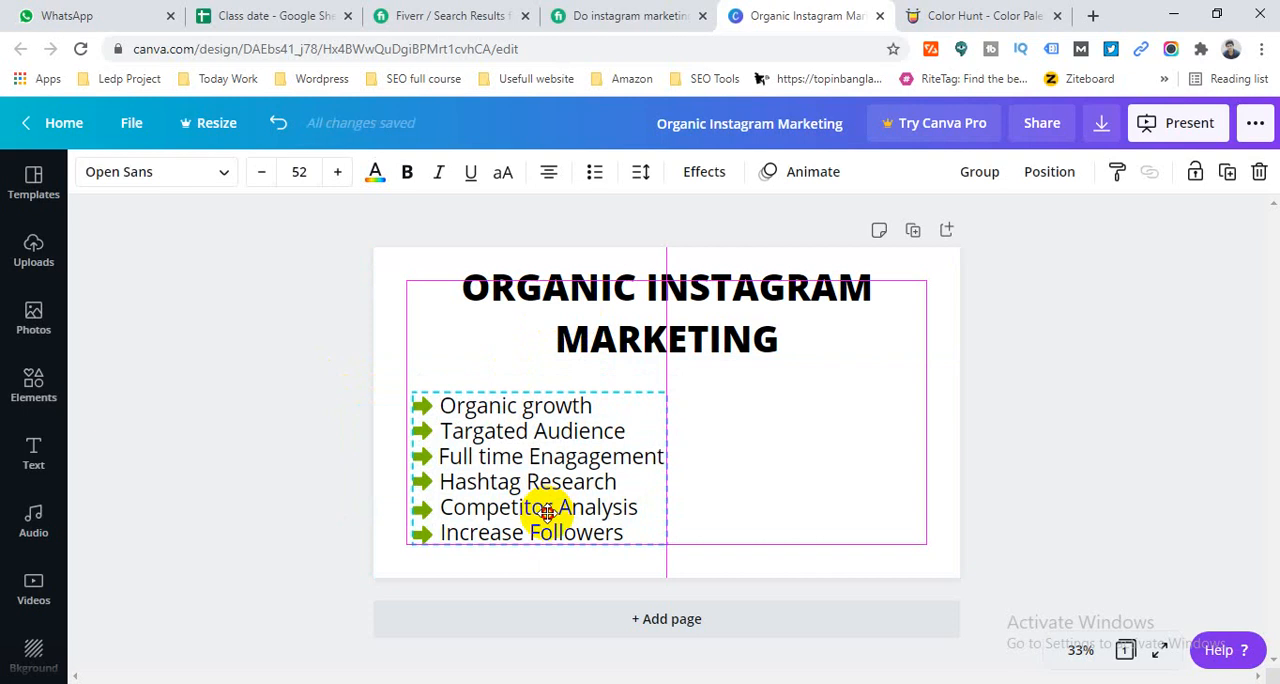
pyautogui.moveTo(546, 512); pyautogui.dragTo(547, 512)
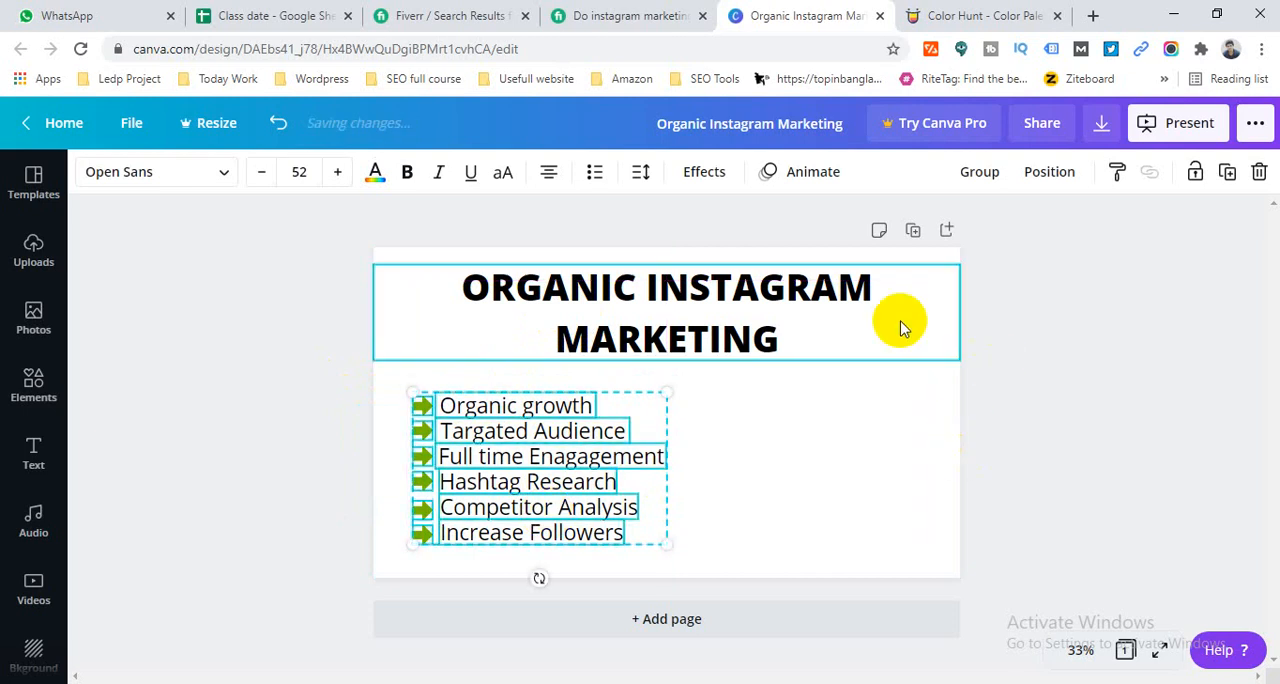
pyautogui.click(1039, 389)
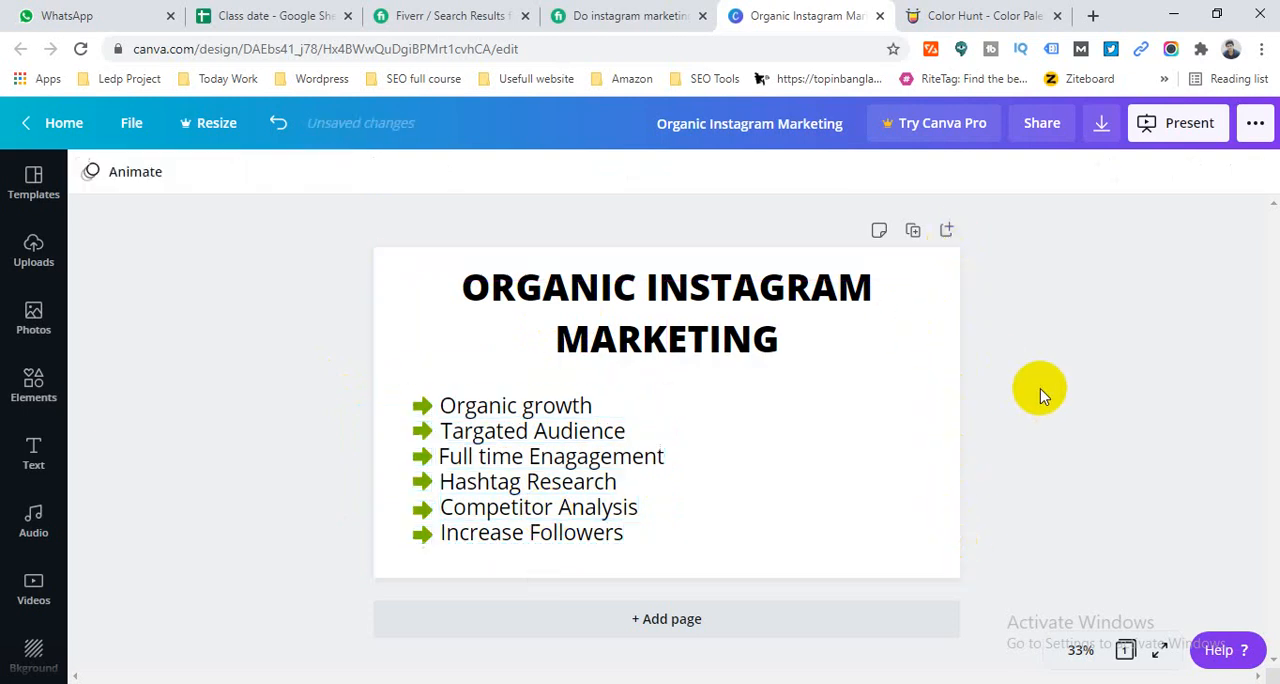
pyautogui.moveTo(343, 391); pyautogui.dragTo(571, 511)
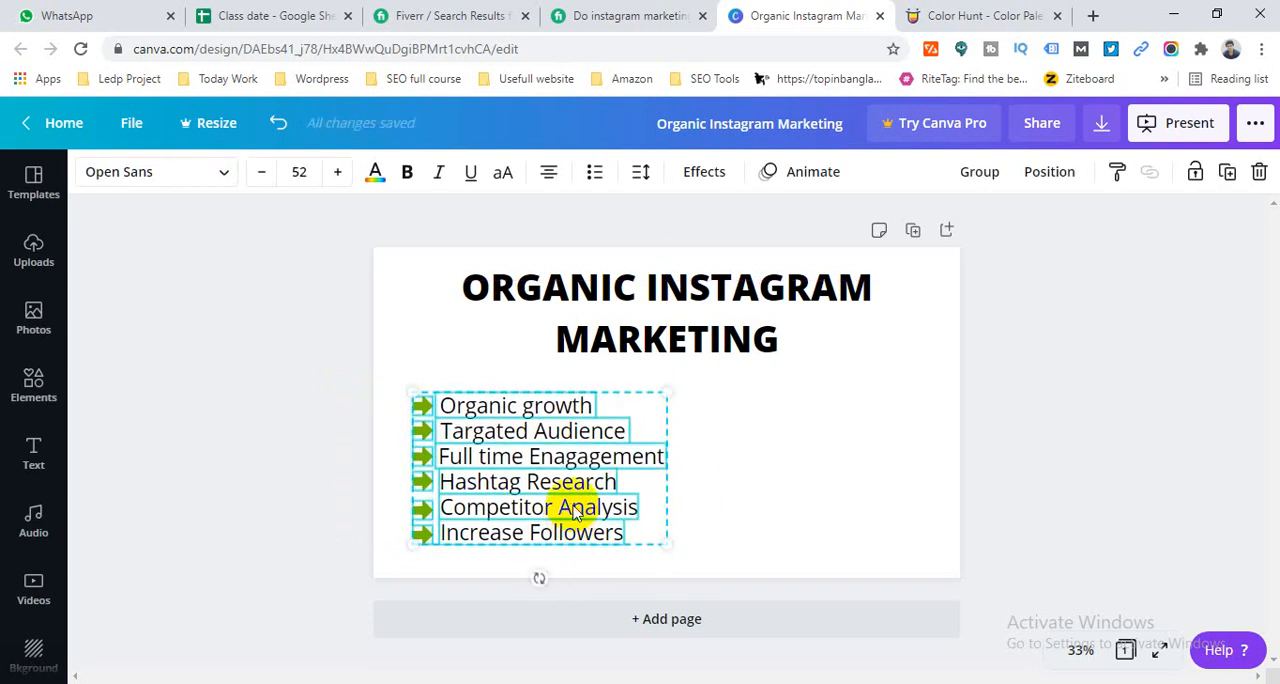
# - Set the heading's line height to 1 and move the heading down closer to the service list
pyautogui.click(697, 345)
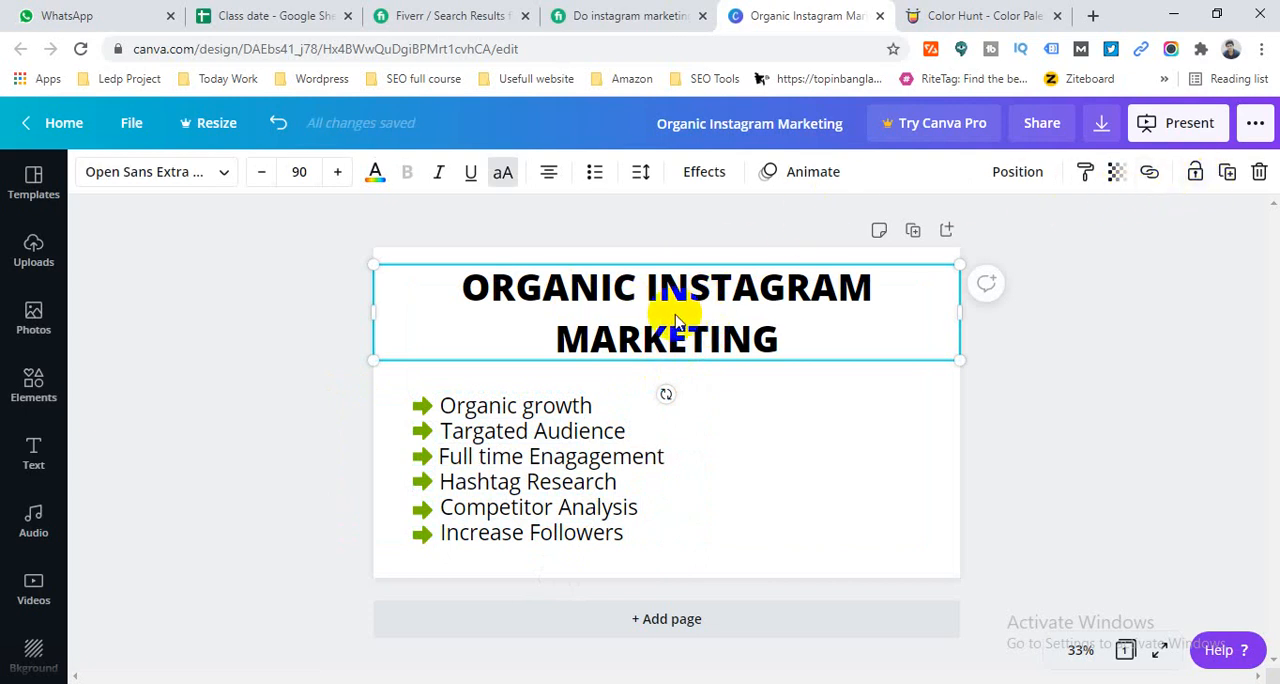
pyautogui.click(639, 174)
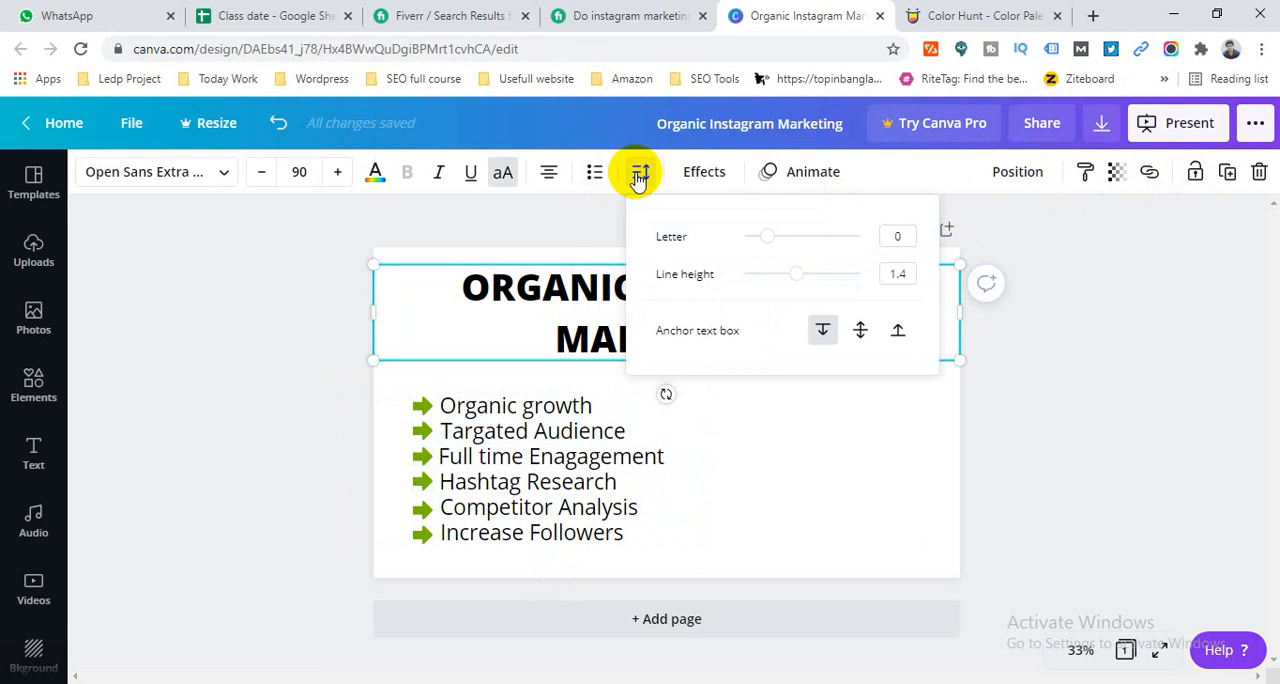
pyautogui.moveTo(798, 278); pyautogui.dragTo(772, 278)
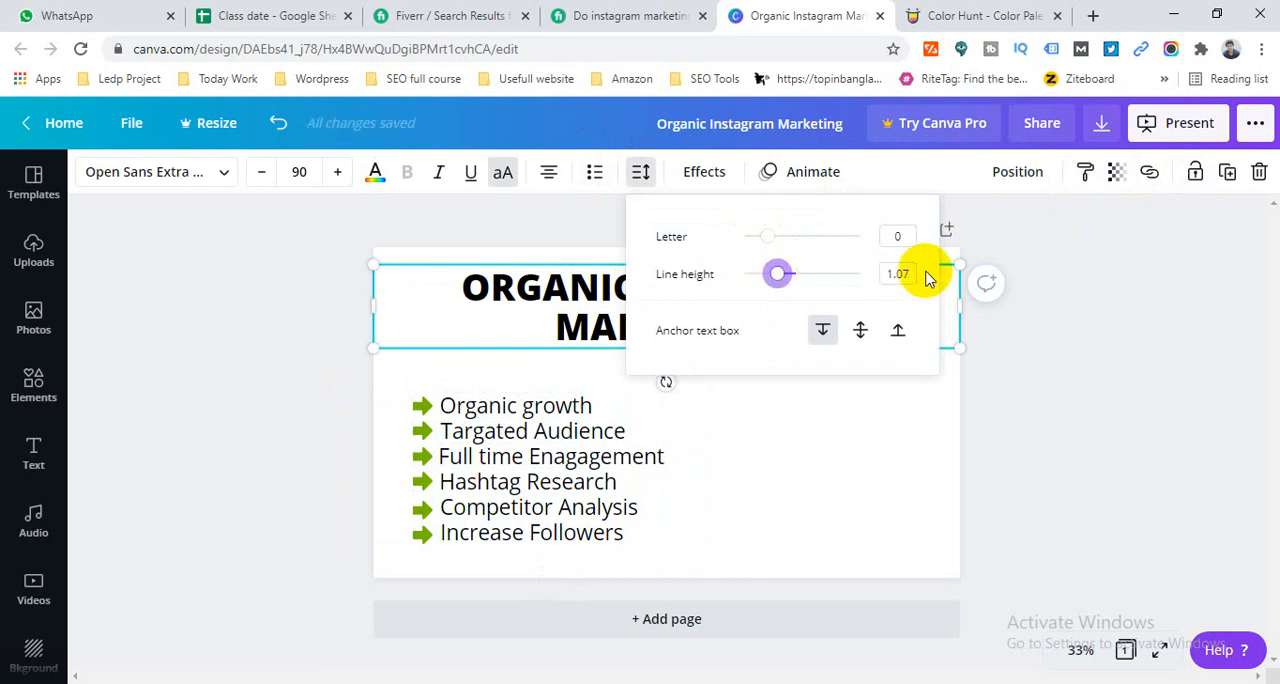
pyautogui.click(899, 276)
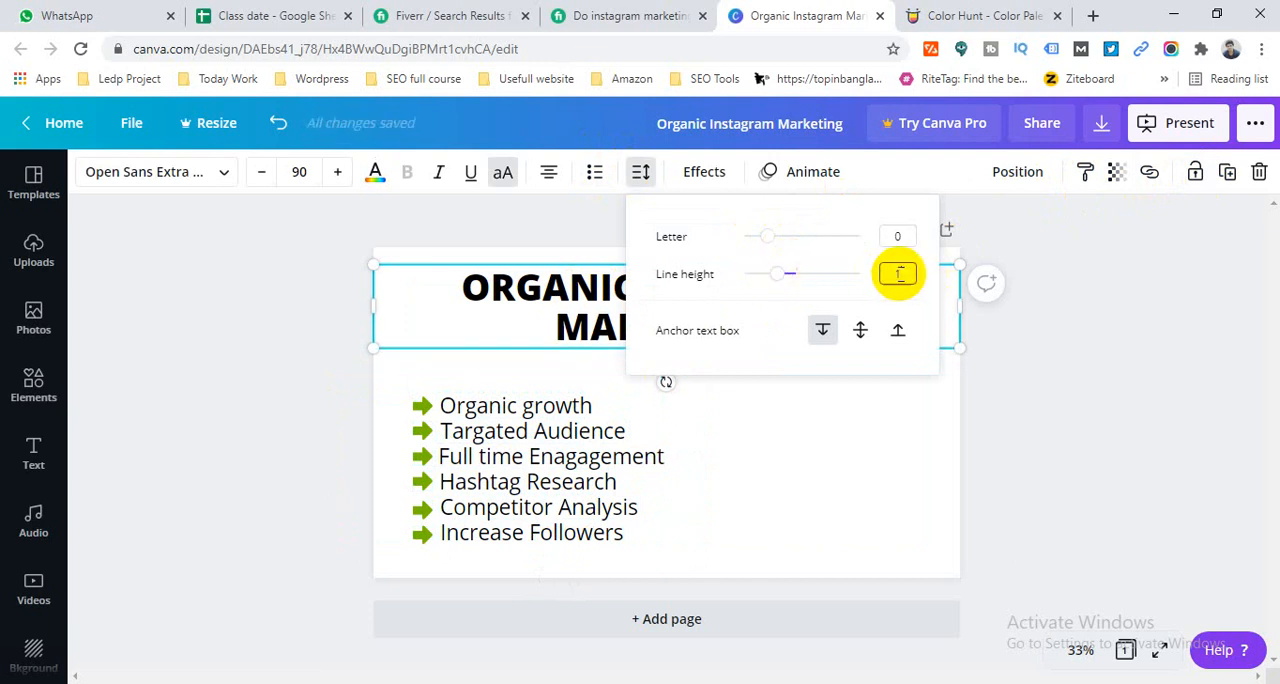
pyautogui.write('1')
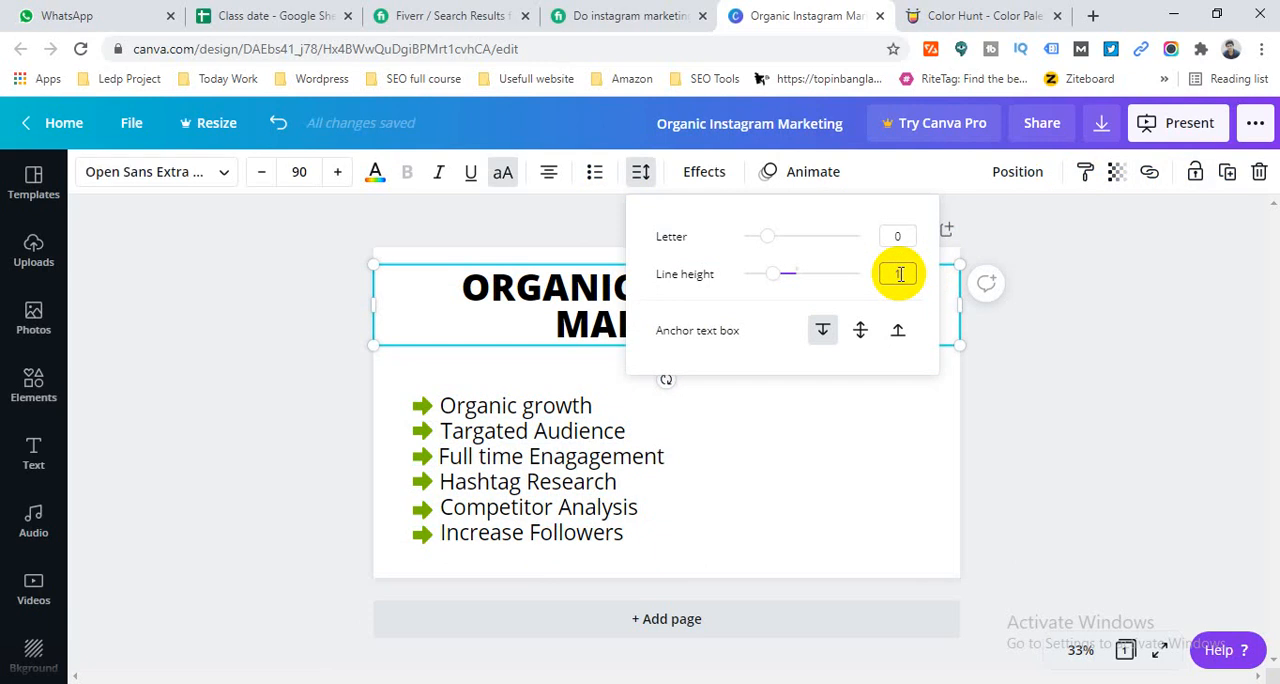
pyautogui.click(1169, 381)
pyautogui.moveTo(653, 307); pyautogui.dragTo(652, 321)
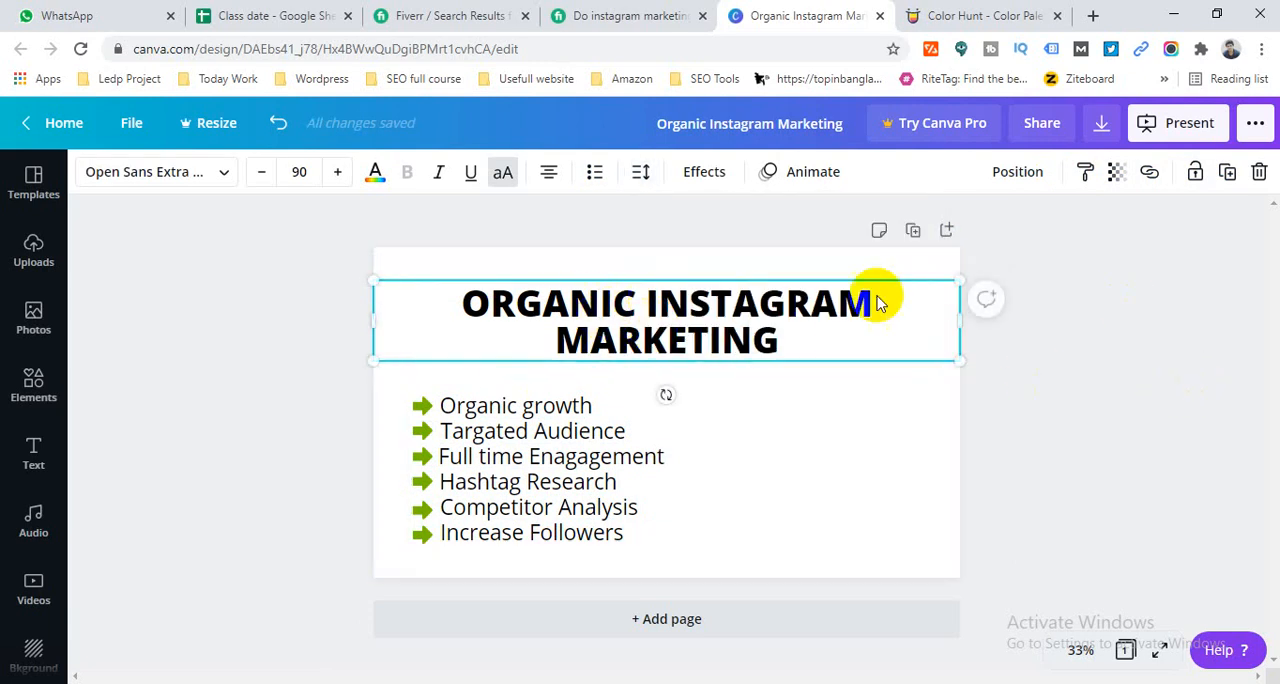
pyautogui.click(1050, 347)
pyautogui.click(651, 342)
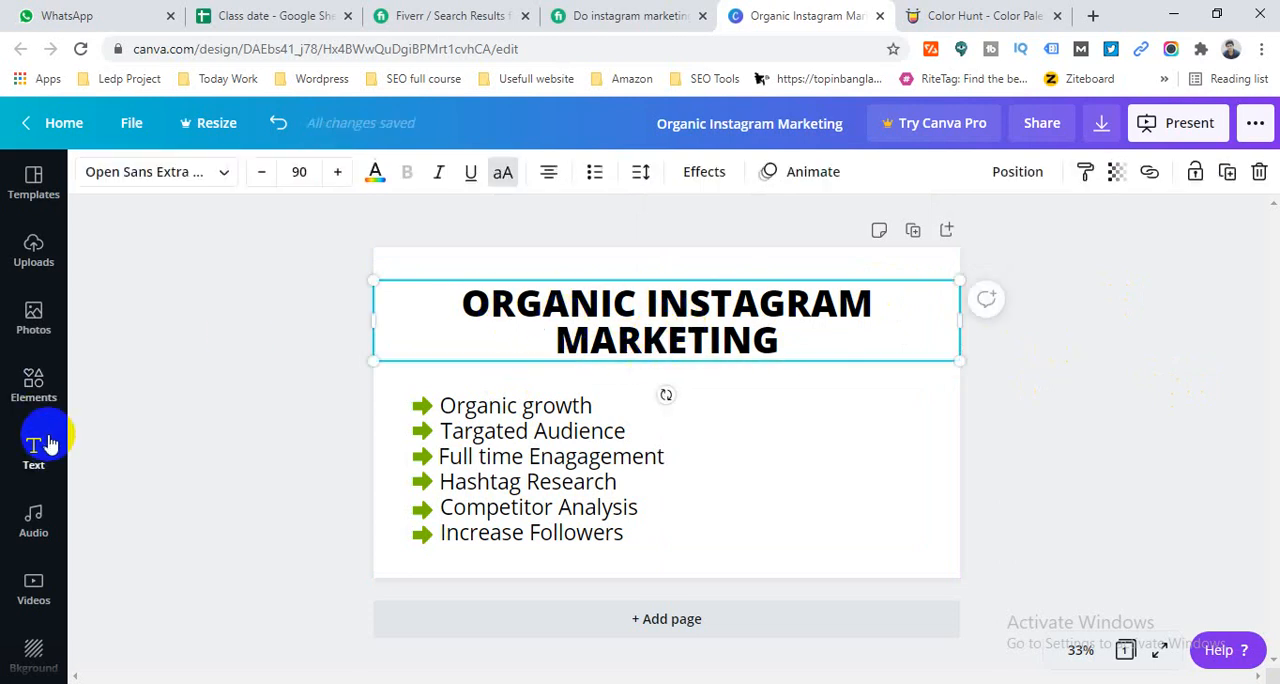
# - Add a square shape and reshape it into a wide, low banner covering the heading
pyautogui.click(33, 385)
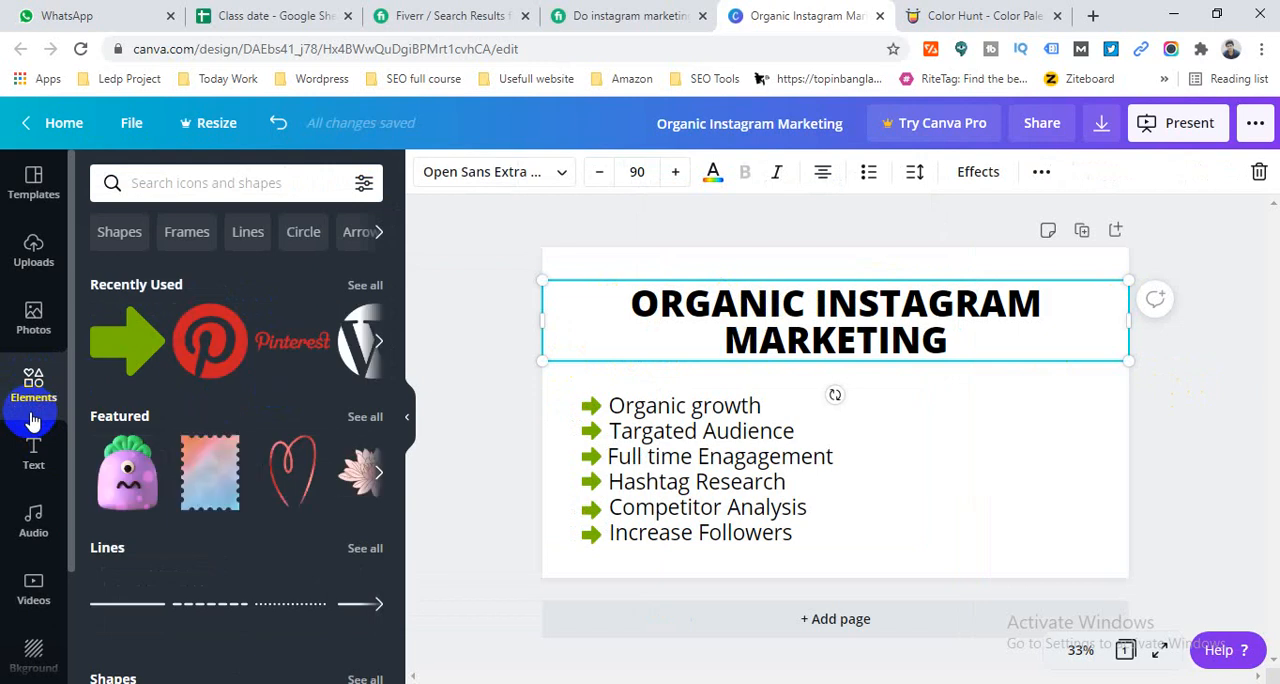
pyautogui.scroll(-2, 190, 435)
pyautogui.scroll(-1, 195, 449)
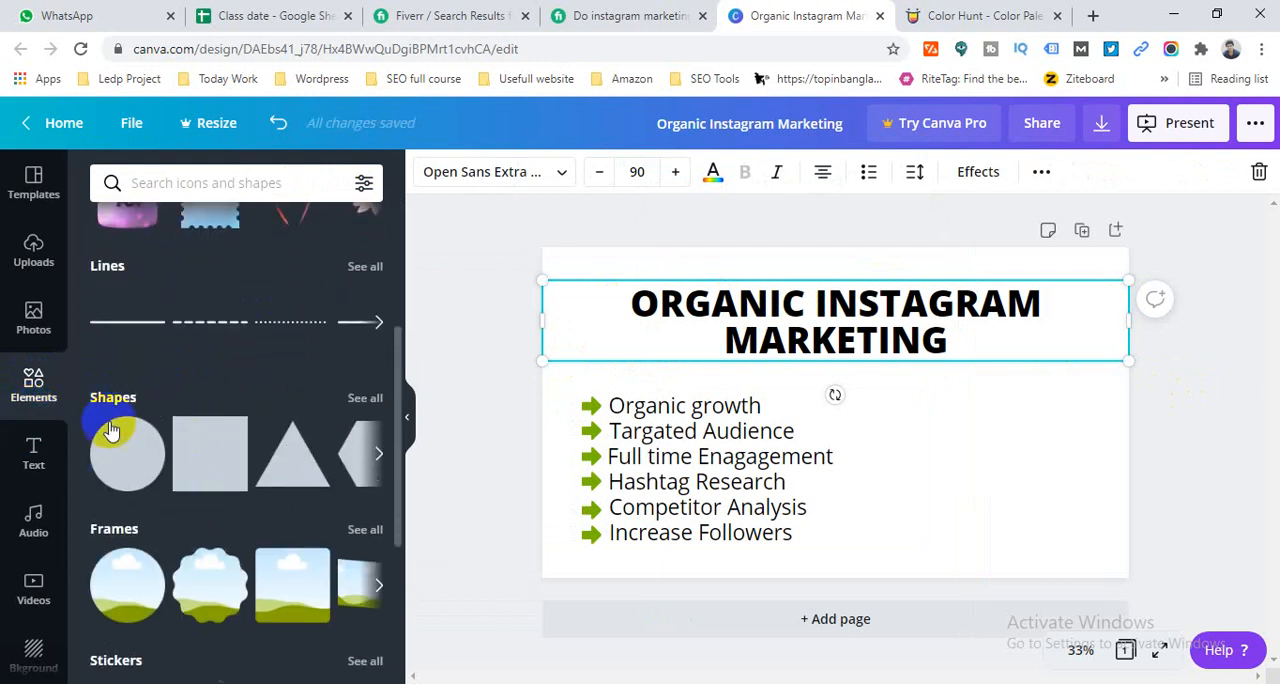
pyautogui.click(204, 450)
pyautogui.moveTo(883, 429); pyautogui.dragTo(857, 361)
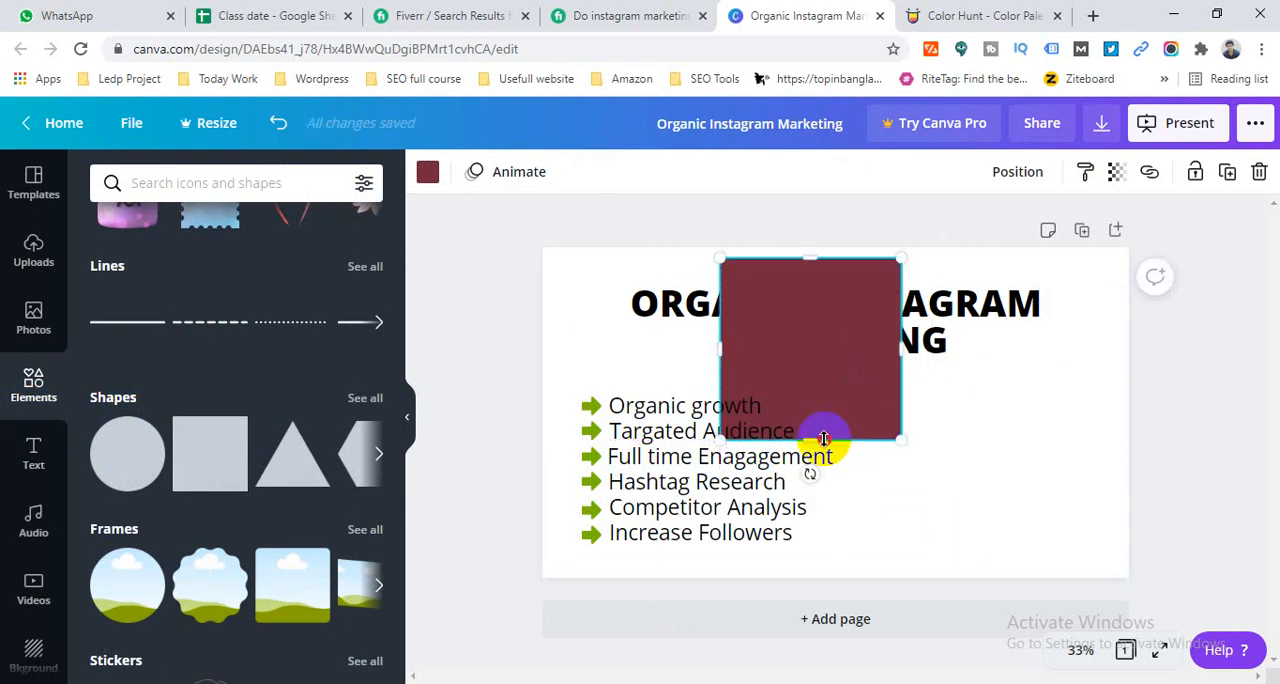
pyautogui.moveTo(824, 438); pyautogui.dragTo(829, 358)
pyautogui.moveTo(712, 309); pyautogui.dragTo(591, 309)
pyautogui.moveTo(903, 309); pyautogui.dragTo(1080, 325)
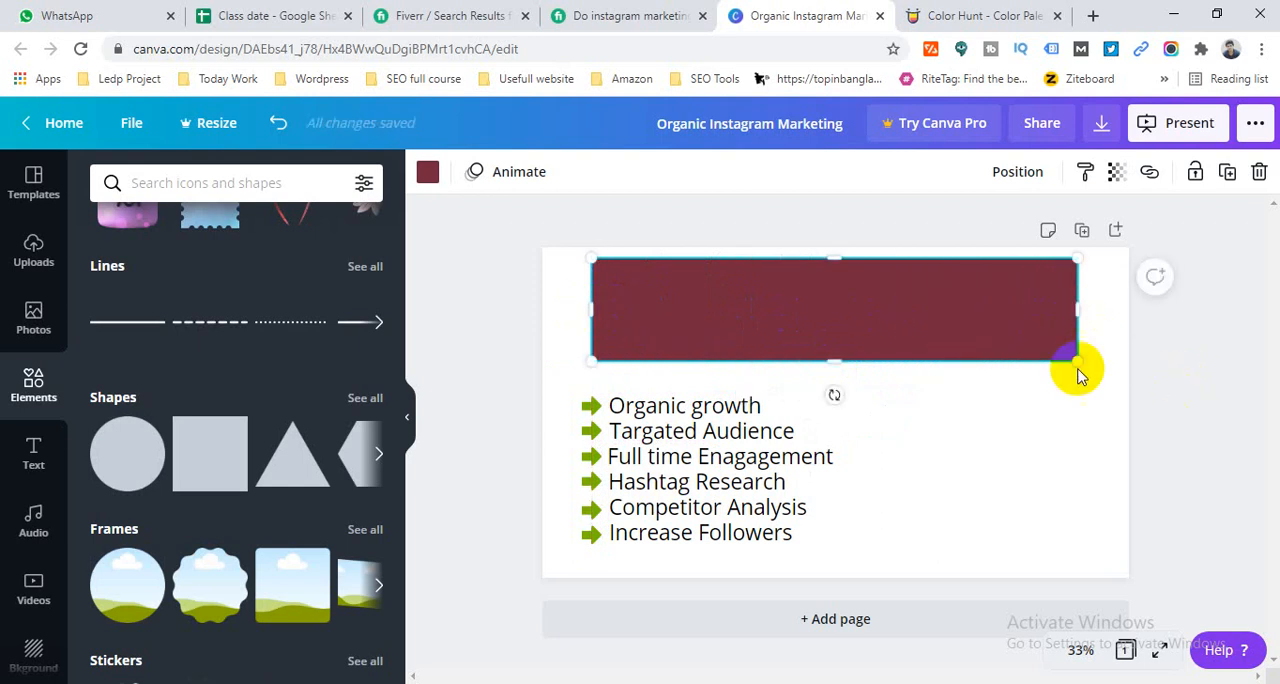
pyautogui.moveTo(831, 262); pyautogui.dragTo(831, 271)
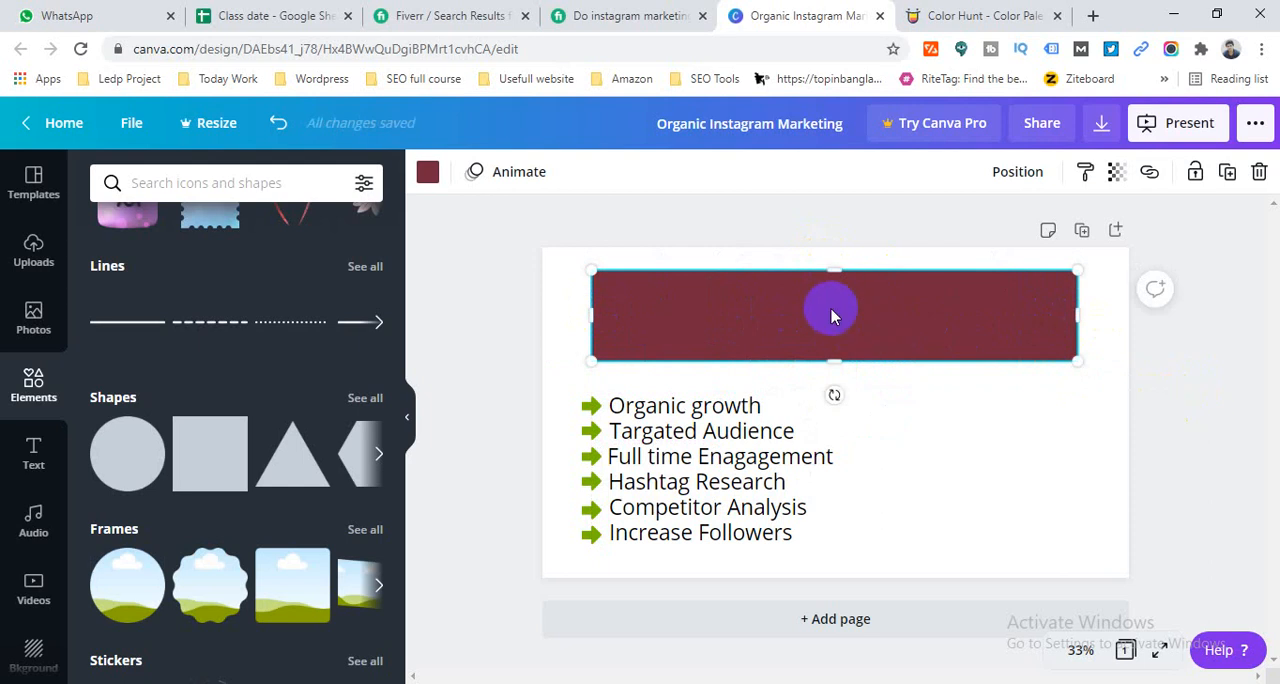
pyautogui.click(1184, 361)
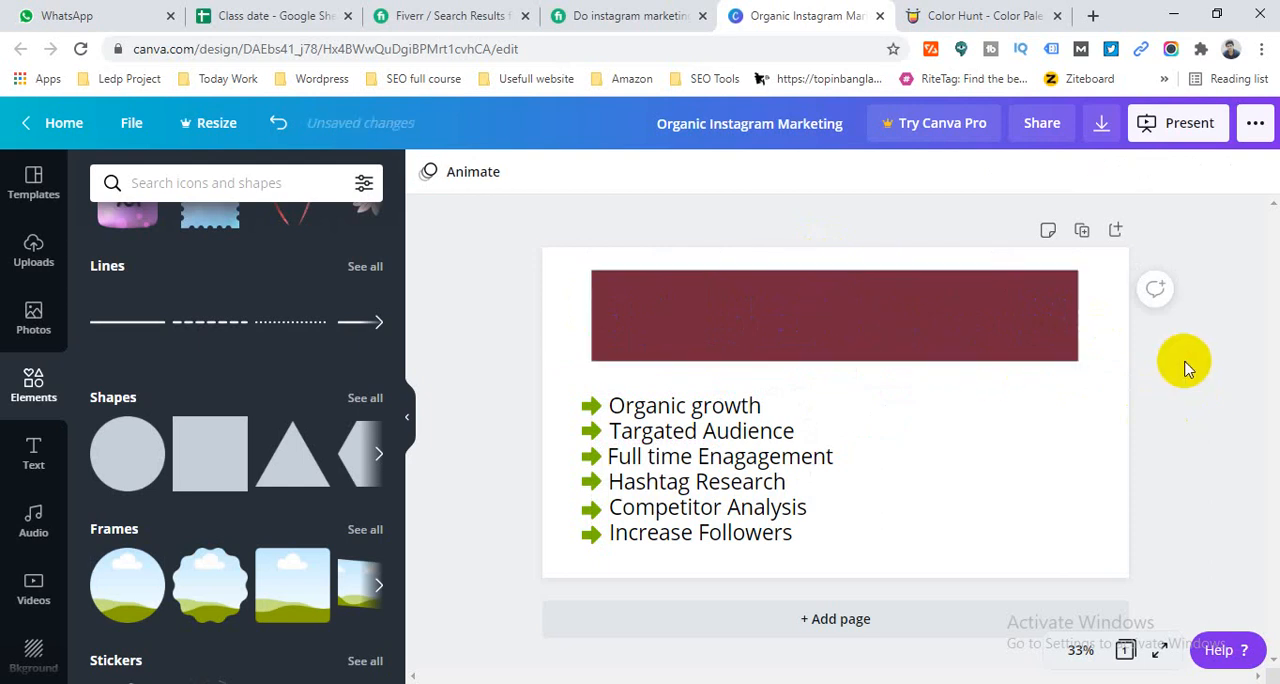
# - Send the banner shape backward so it sits behind the heading text
pyautogui.click(826, 315)
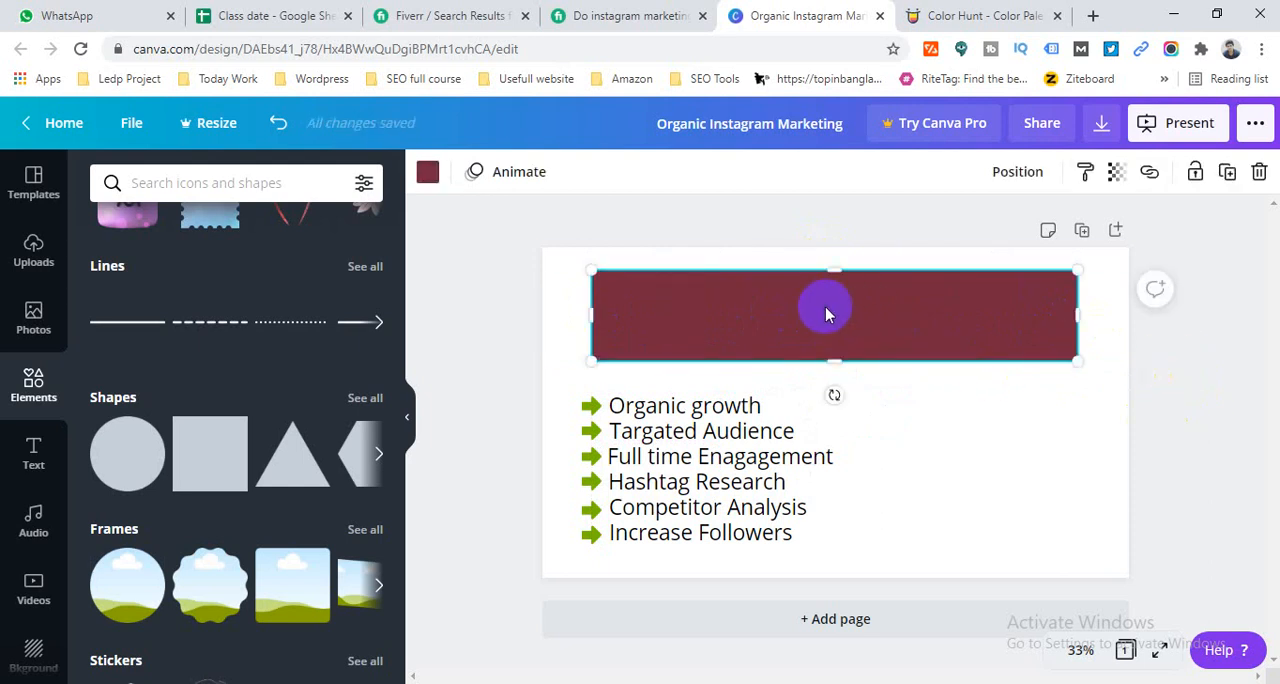
pyautogui.click(480, 314)
pyautogui.click(815, 312)
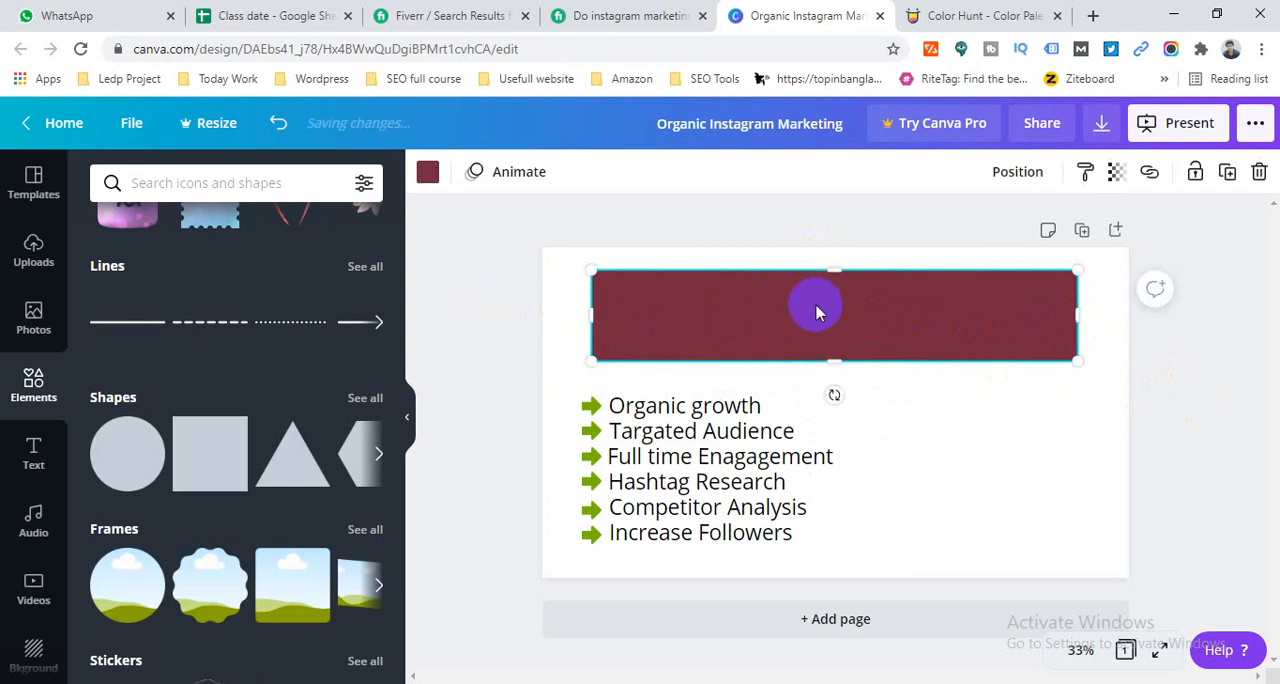
pyautogui.rightClick(815, 314)
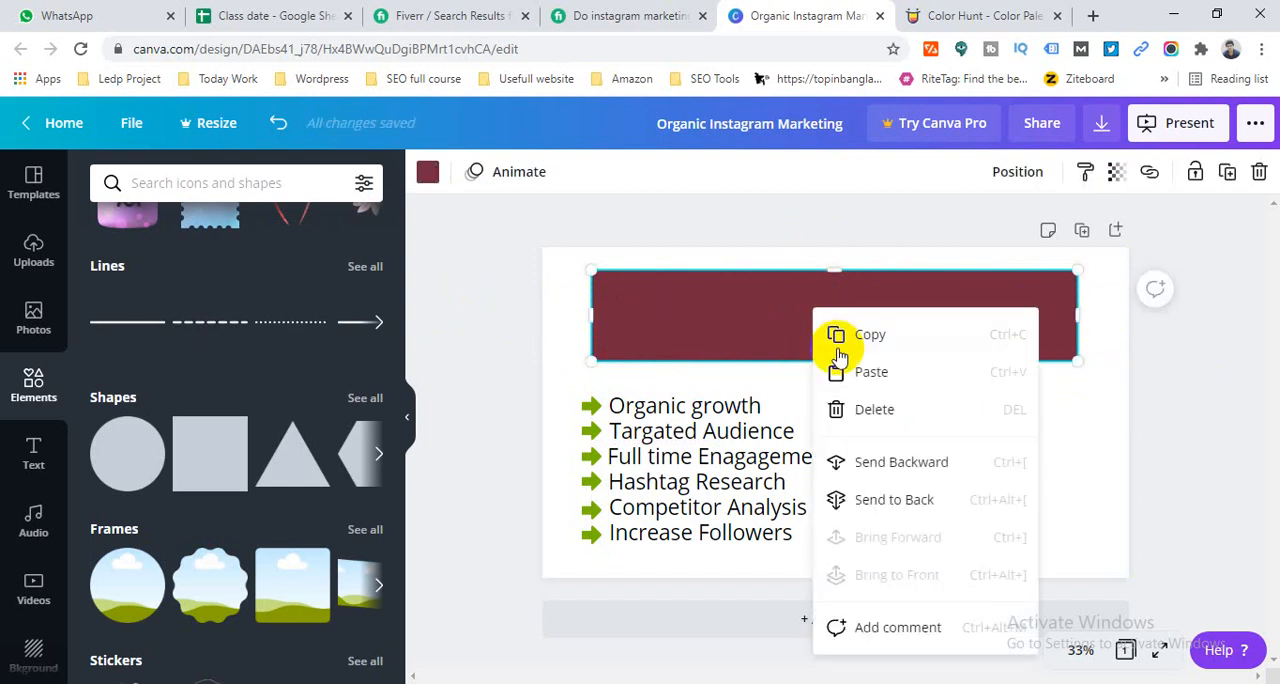
pyautogui.click(910, 470)
pyautogui.click(700, 314)
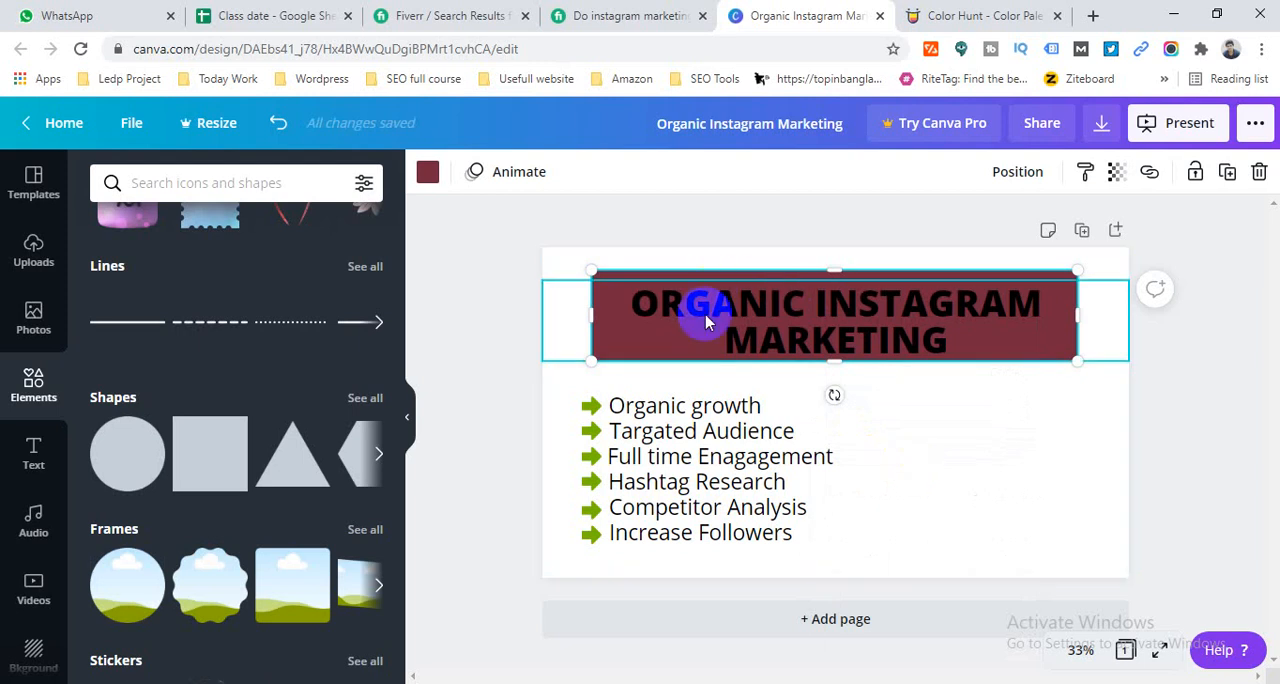
# - Nudge the heading slightly up and the banner behind it slightly down
pyautogui.click(810, 328)
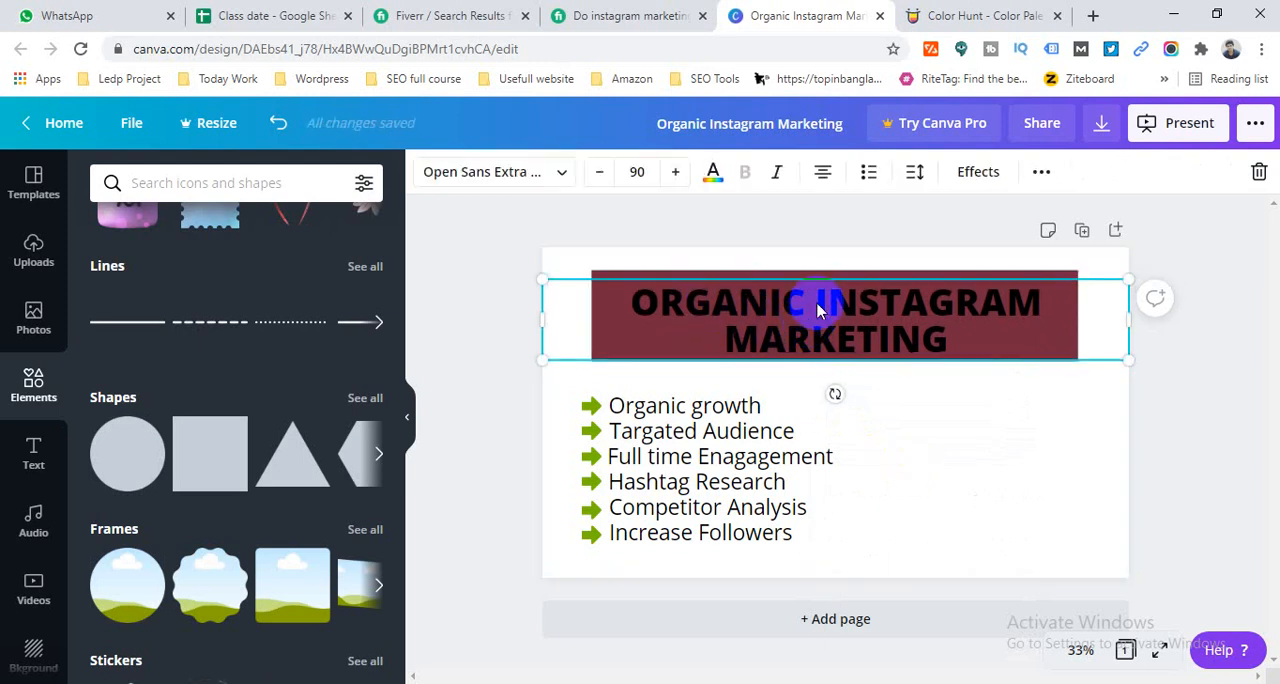
pyautogui.click(837, 275)
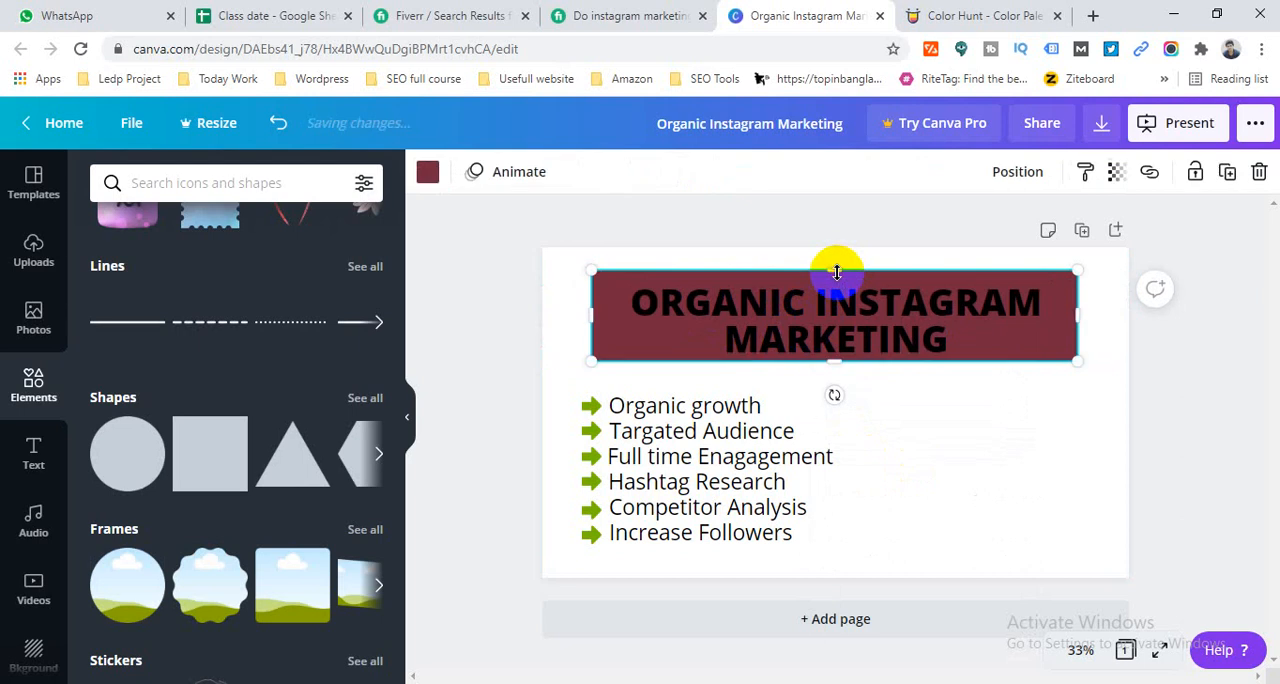
pyautogui.press('Down')
pyautogui.press('Down')
pyautogui.press('Down')
pyautogui.press('Down')
pyautogui.press('Down')
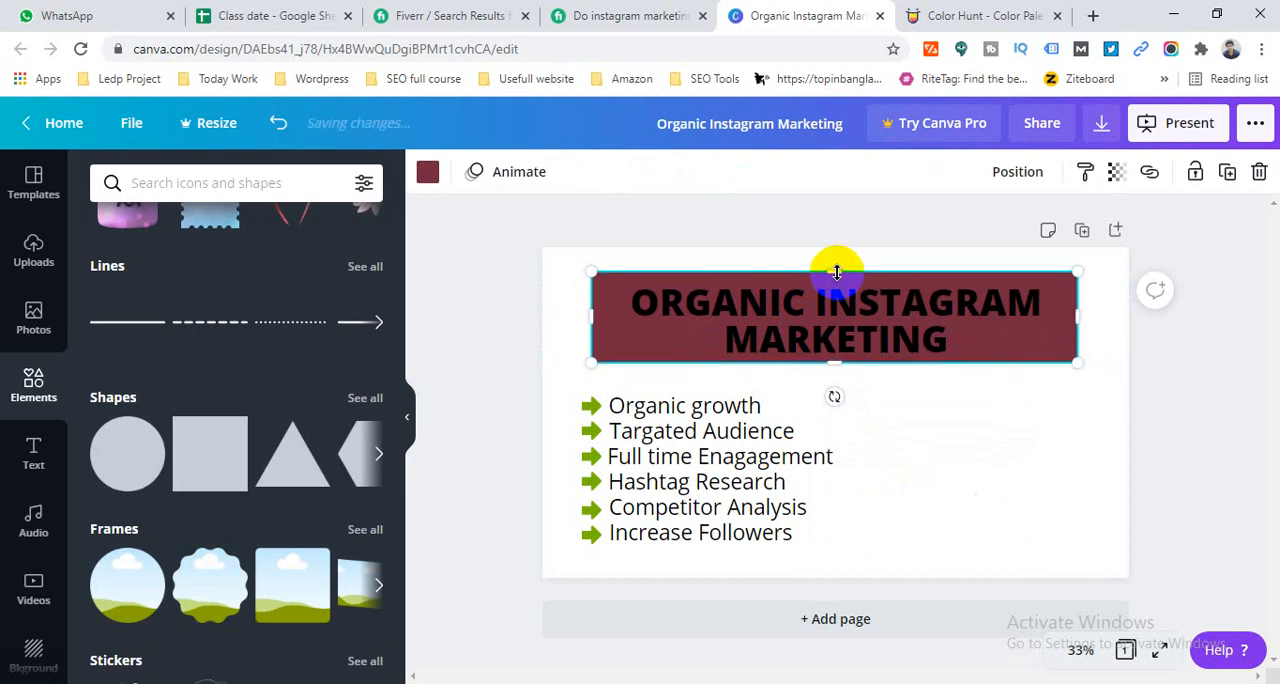
pyautogui.click(450, 280)
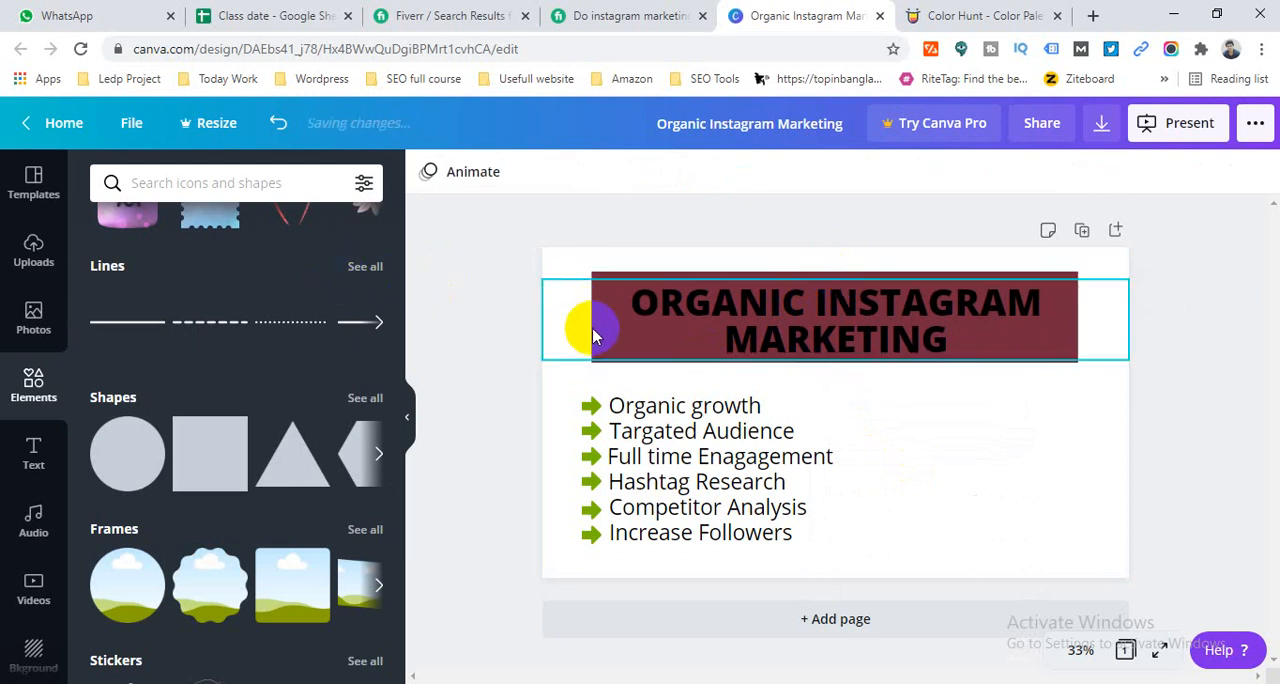
# - Try blue, light orange and yellow fills on the heading banner, and delete the banner
pyautogui.click(605, 275)
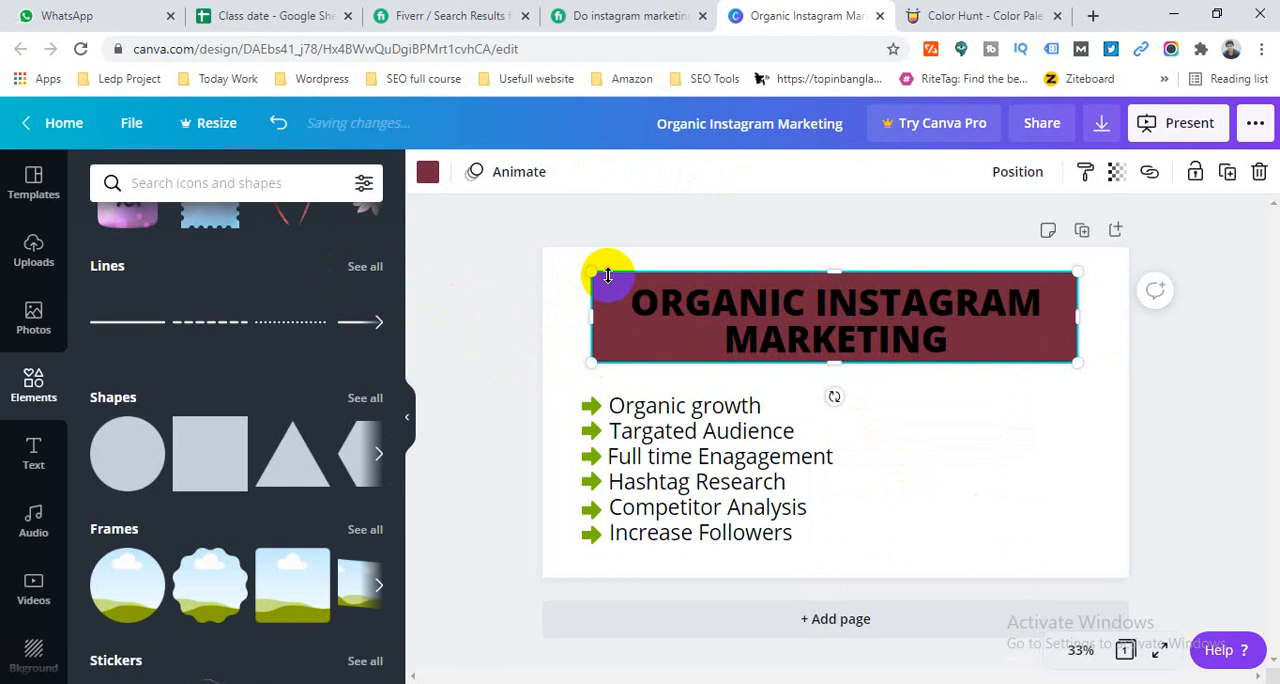
pyautogui.click(428, 172)
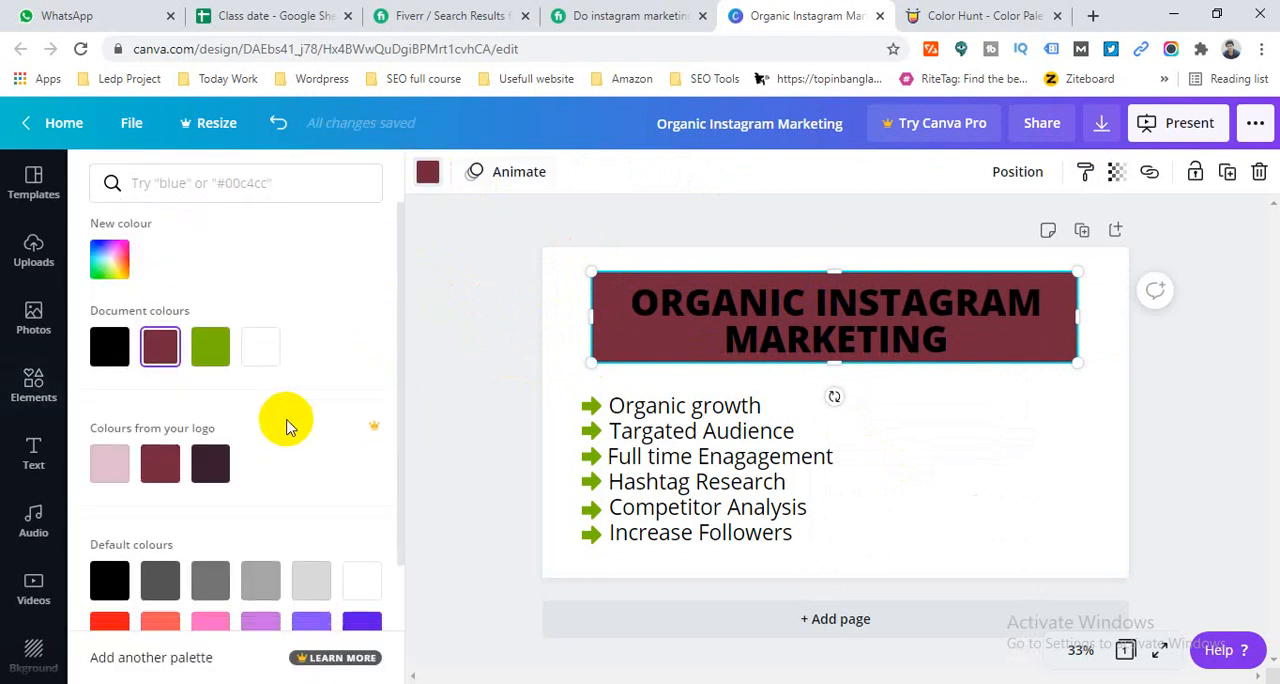
pyautogui.scroll(-2, 286, 424)
pyautogui.click(312, 522)
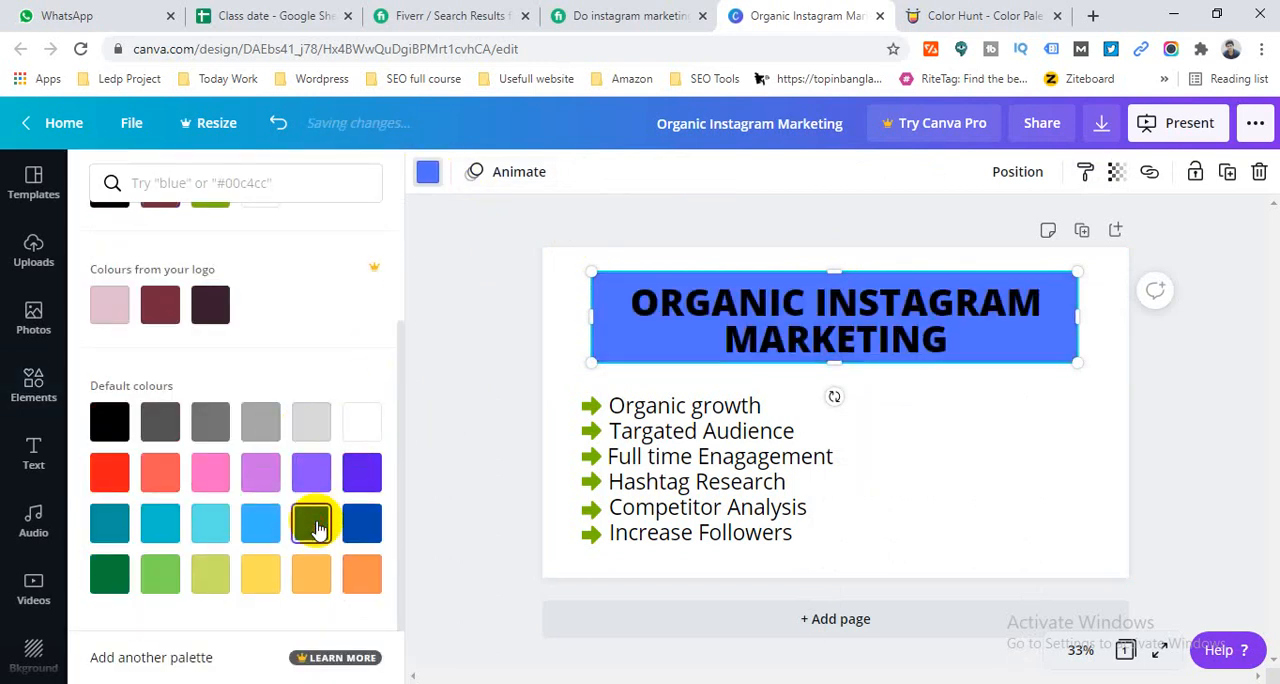
pyautogui.click(322, 574)
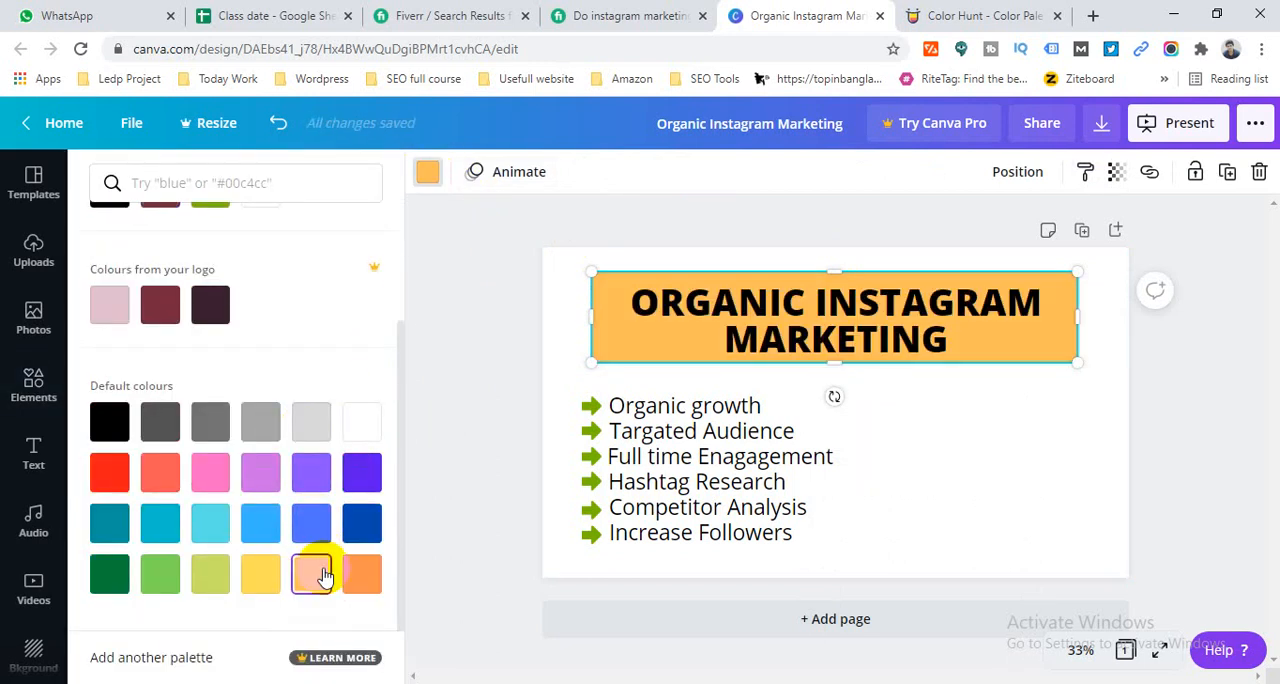
pyautogui.click(260, 574)
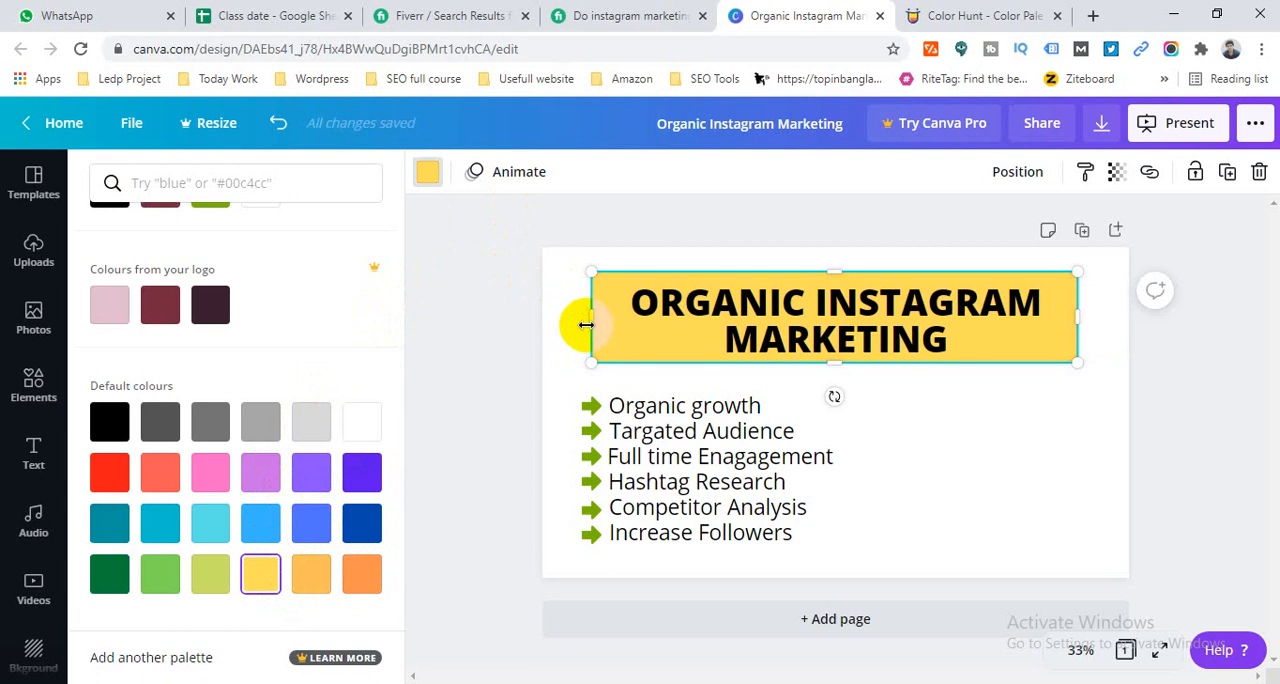
pyautogui.press('Delete')
# - Switch to Color Hunt, browse the new palettes, open the muted green palette and copy its #56776C colour code
pyautogui.click(560, 280)
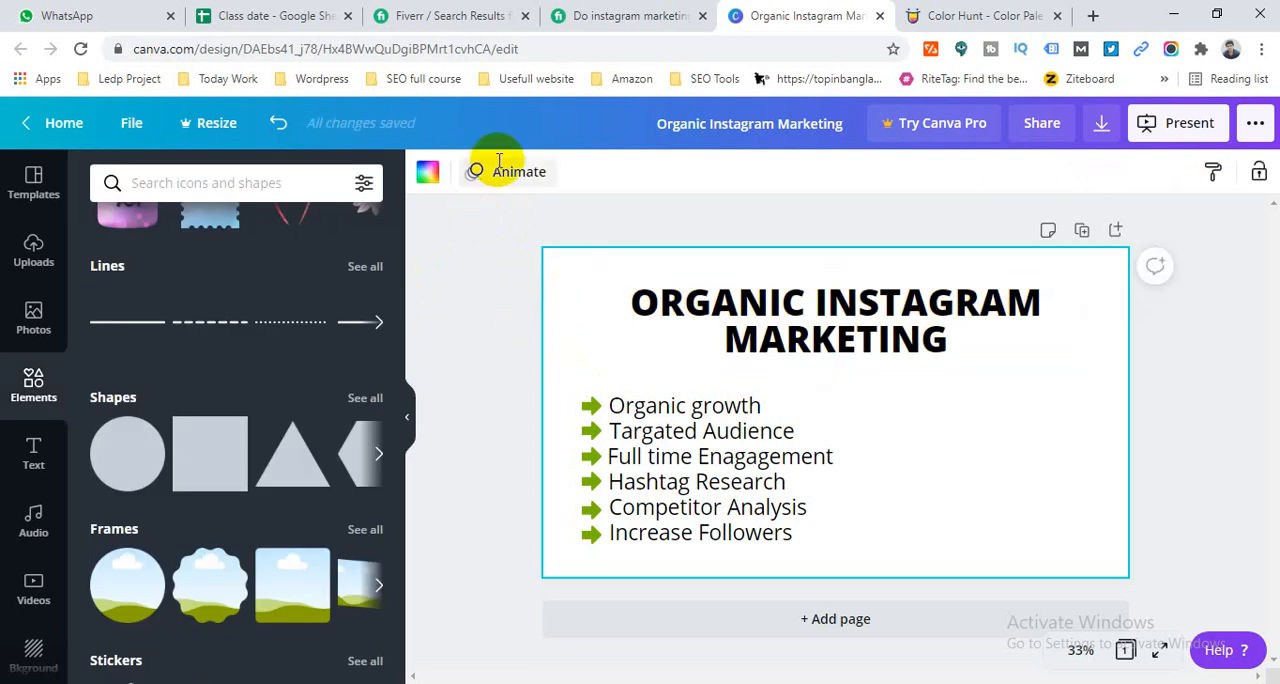
pyautogui.click(912, 14)
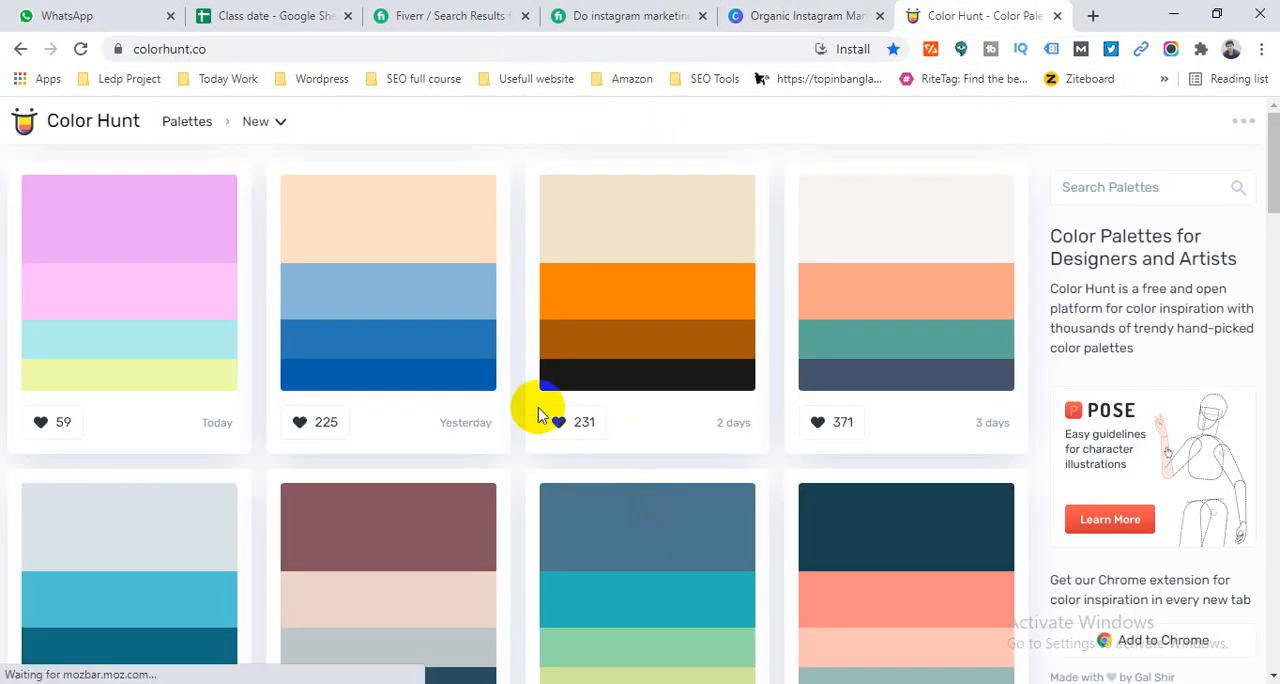
pyautogui.scroll(-4, 537, 415)
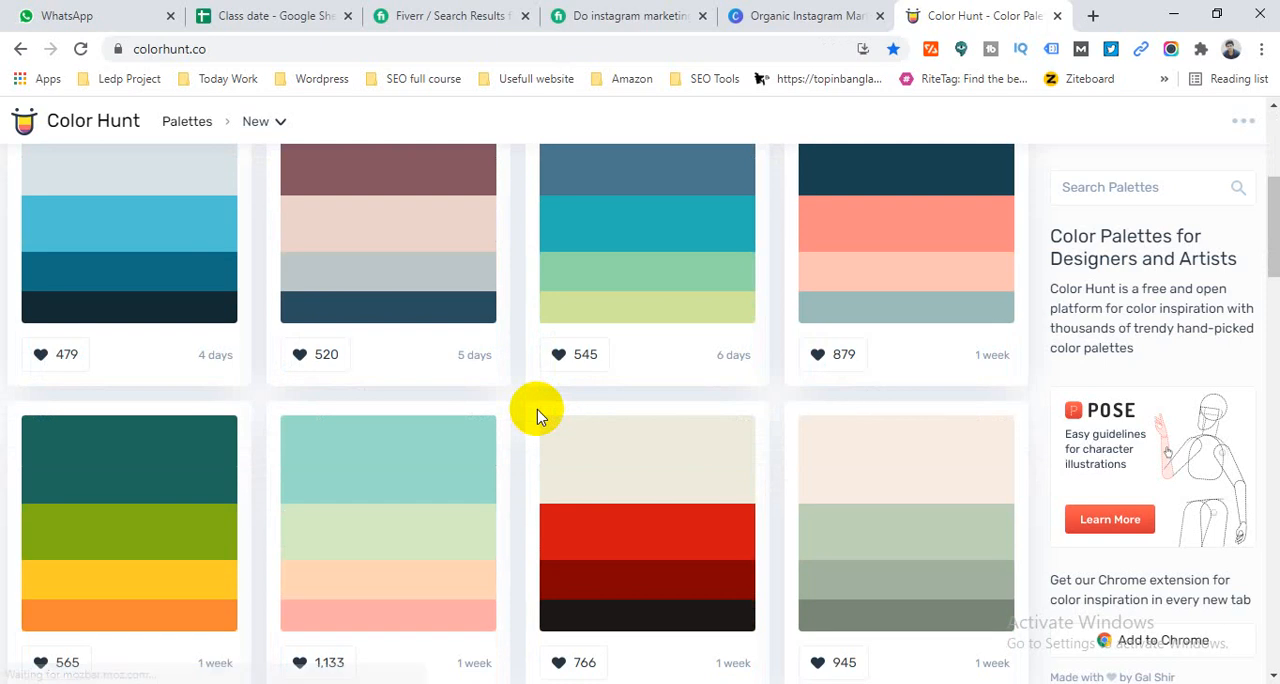
pyautogui.scroll(-4, 557, 443)
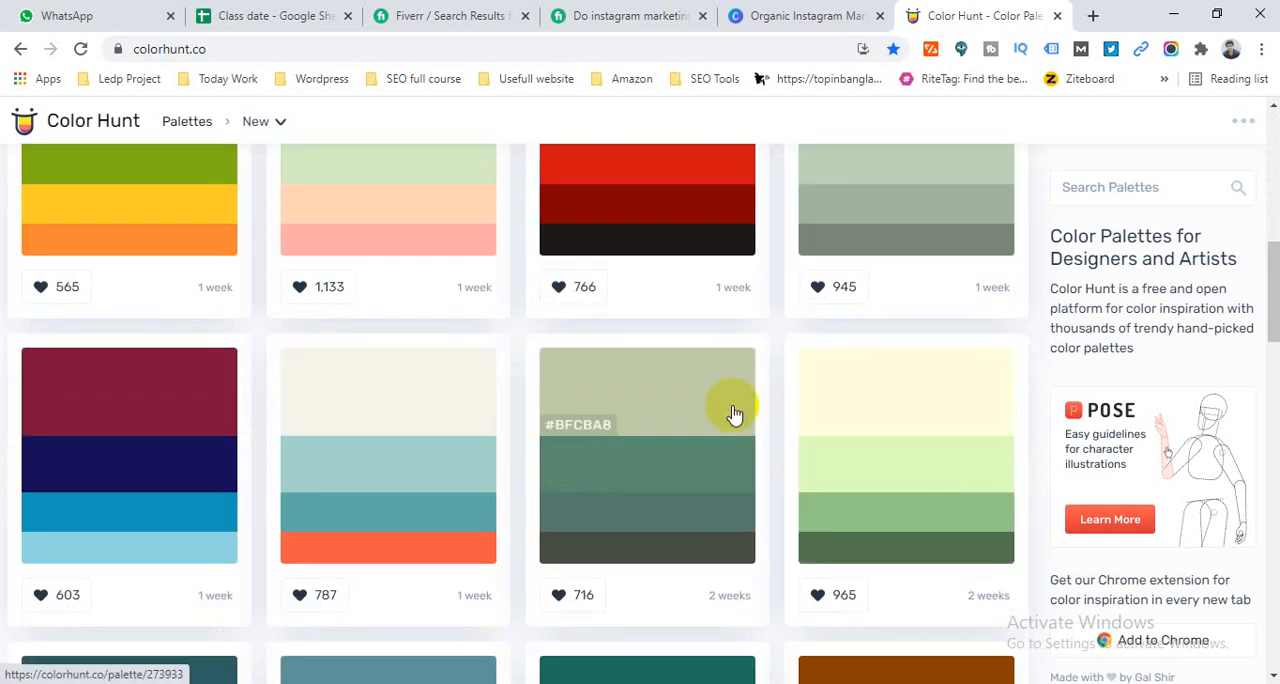
pyautogui.scroll(-1, 736, 418)
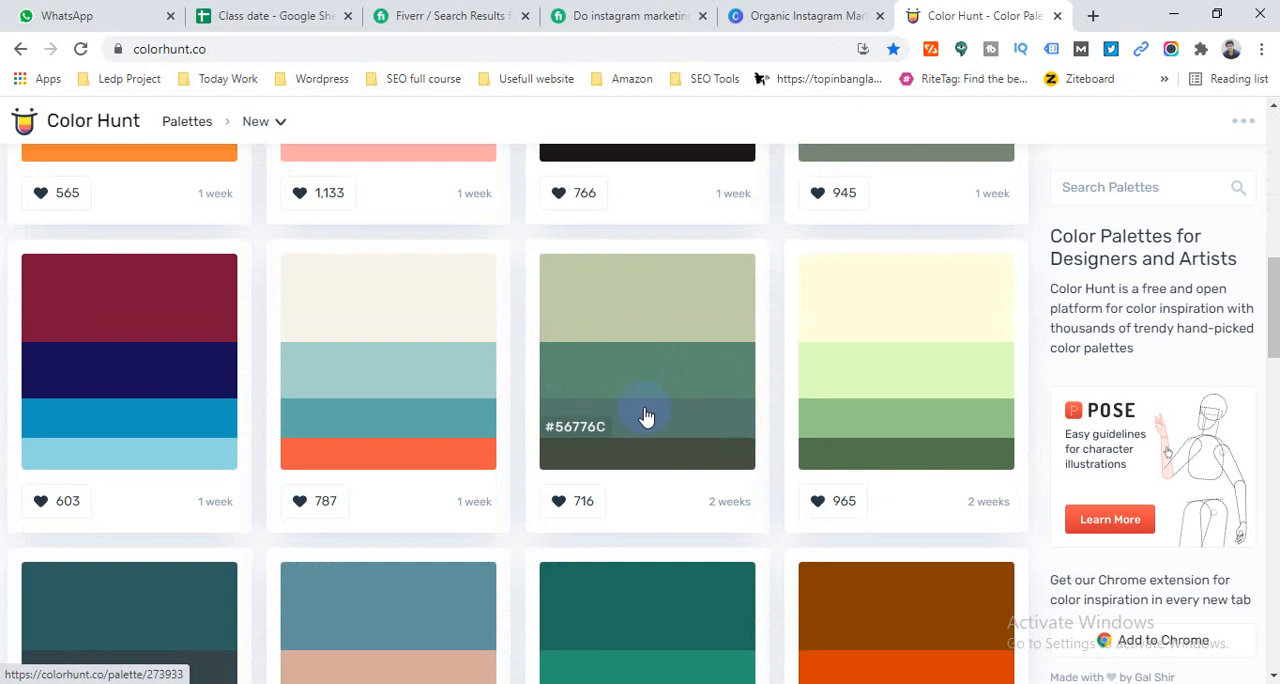
pyautogui.scroll(-2, 646, 414)
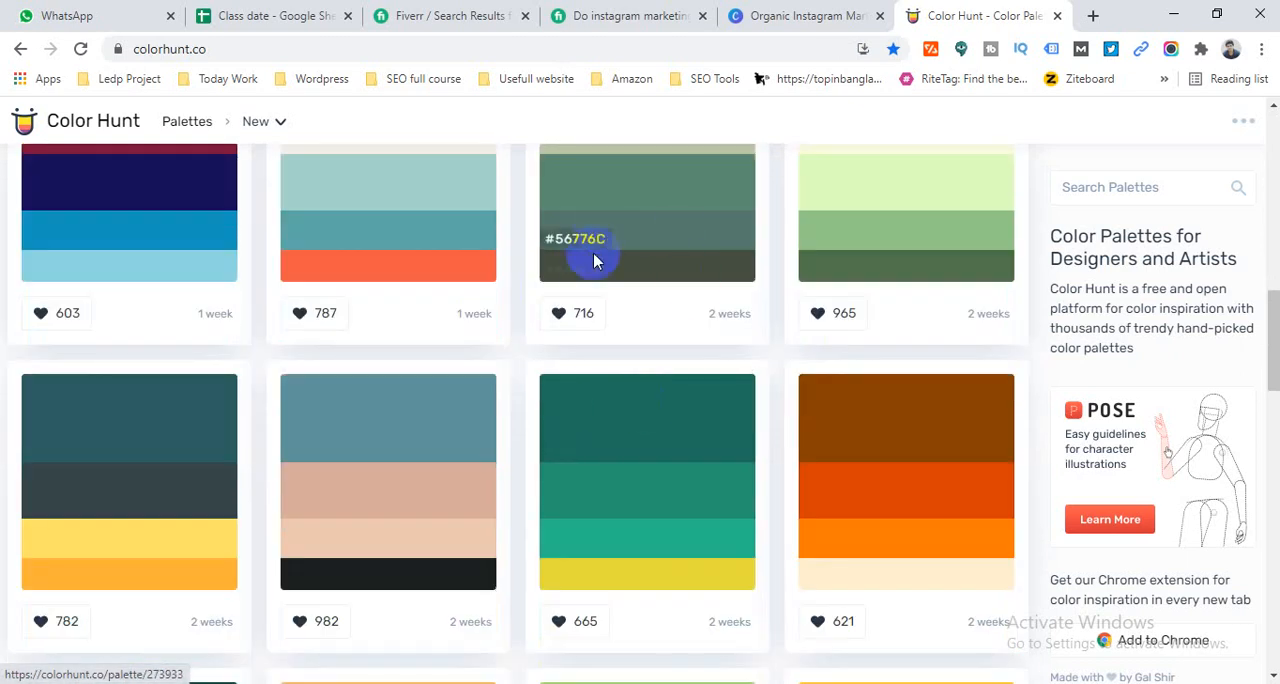
pyautogui.scroll(2, 620, 325)
pyautogui.scroll(-3, 620, 330)
pyautogui.scroll(3, 612, 346)
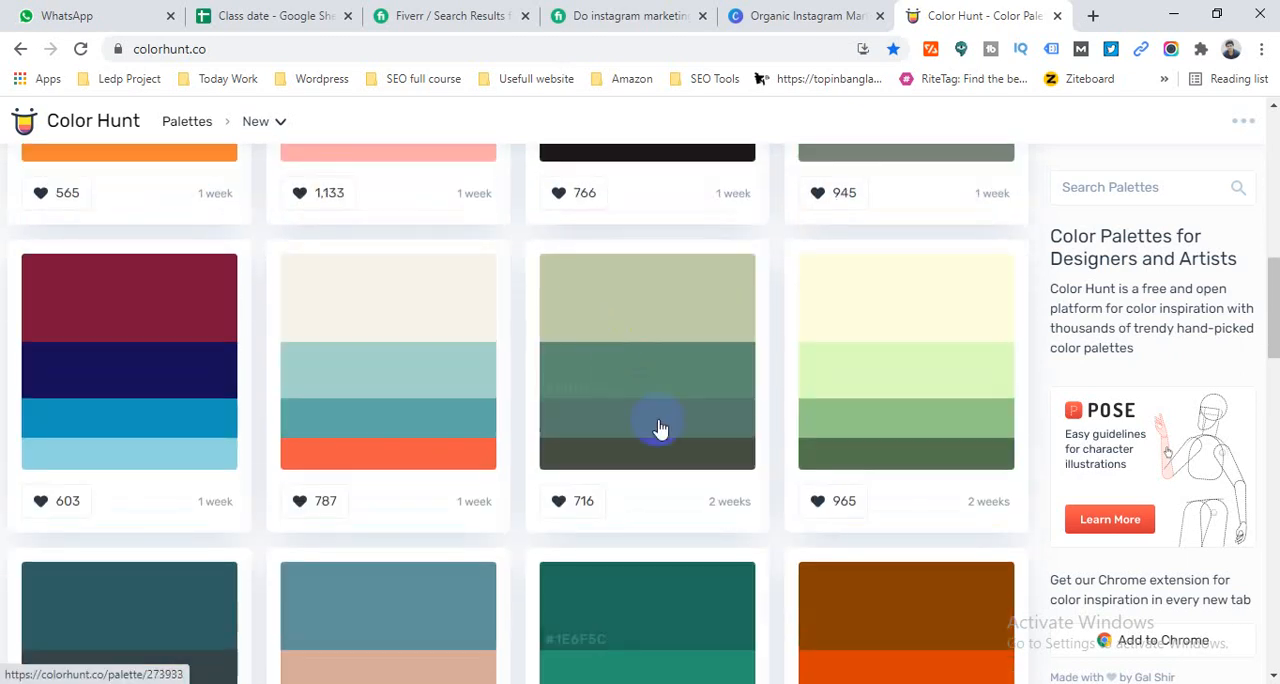
pyautogui.scroll(-7, 655, 352)
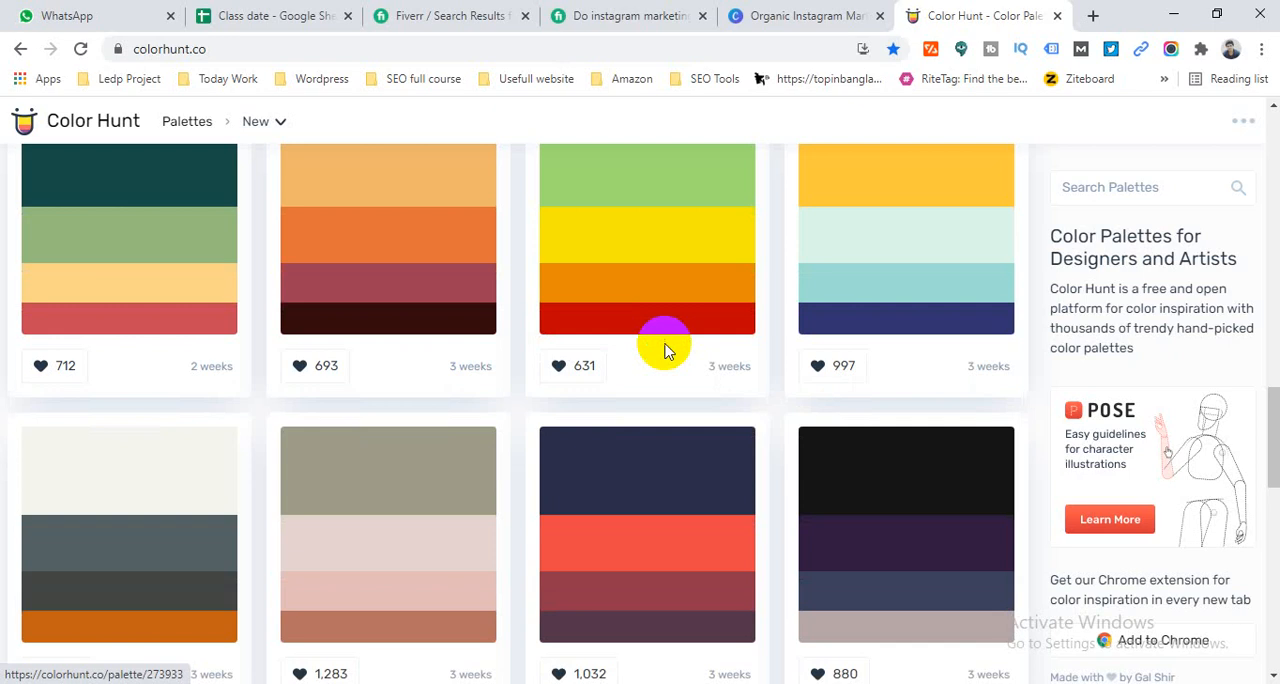
pyautogui.scroll(7, 660, 340)
pyautogui.click(648, 343)
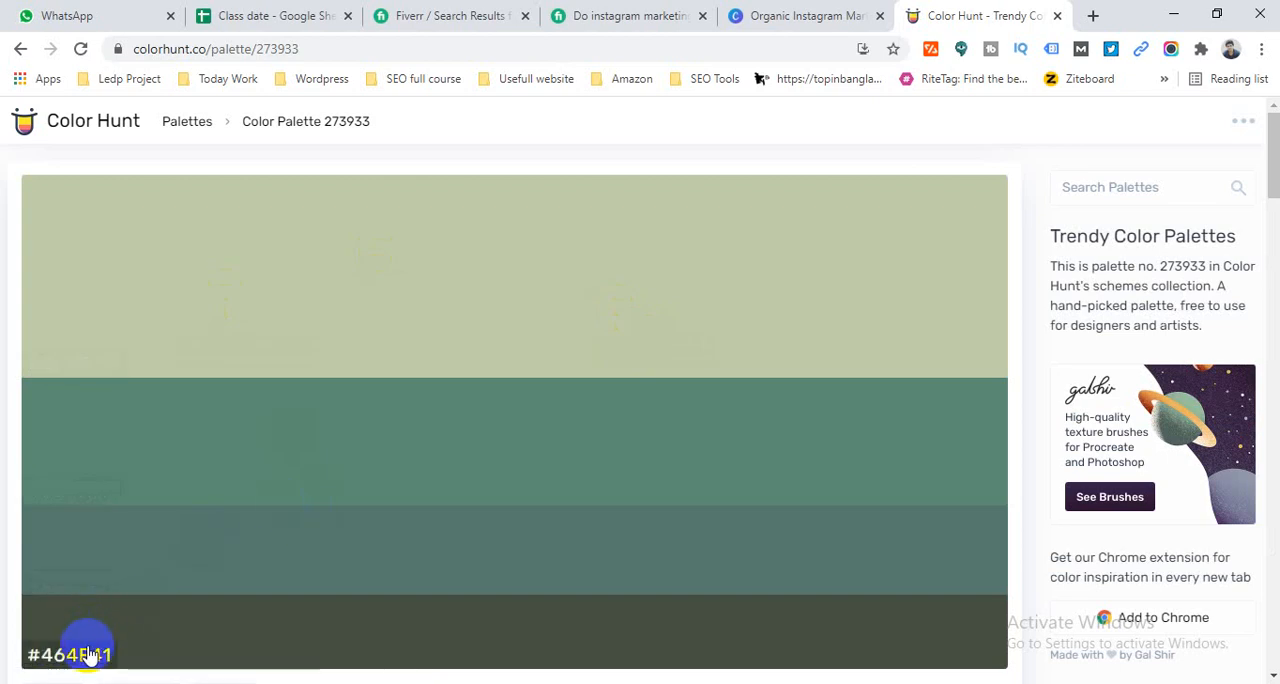
pyautogui.click(47, 585)
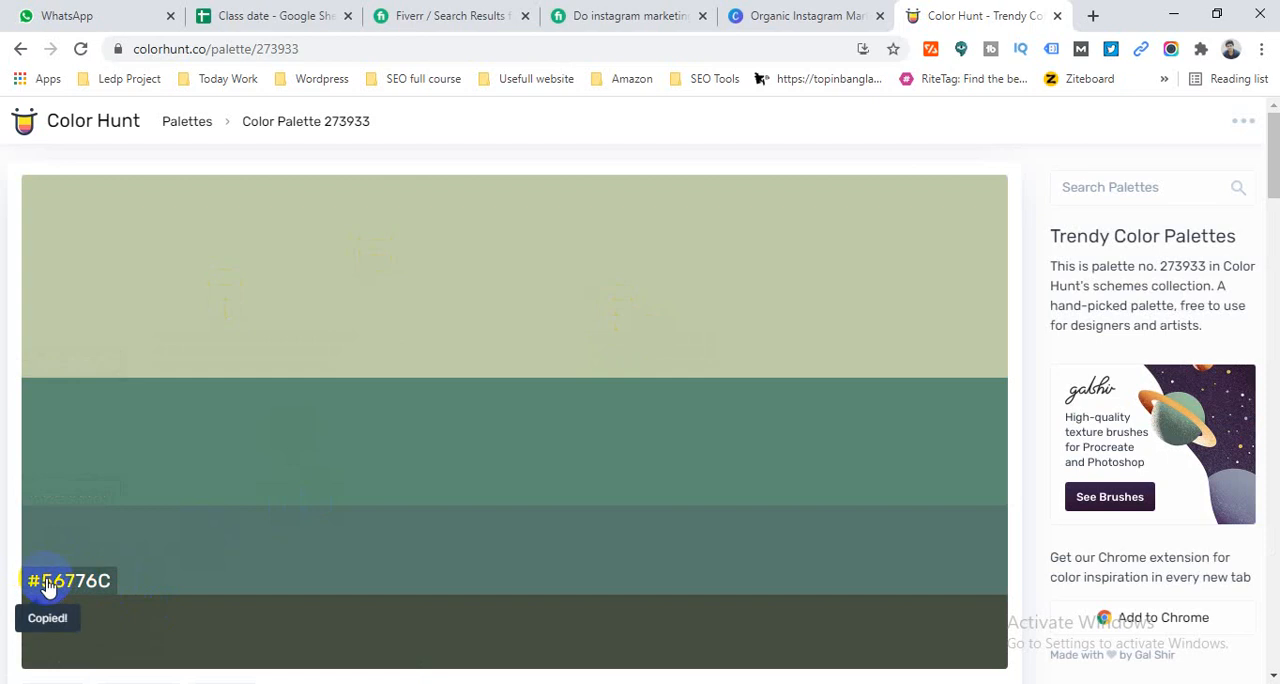
# - Return to the Canva design and set the page background colour to #56776C
pyautogui.click(780, 12)
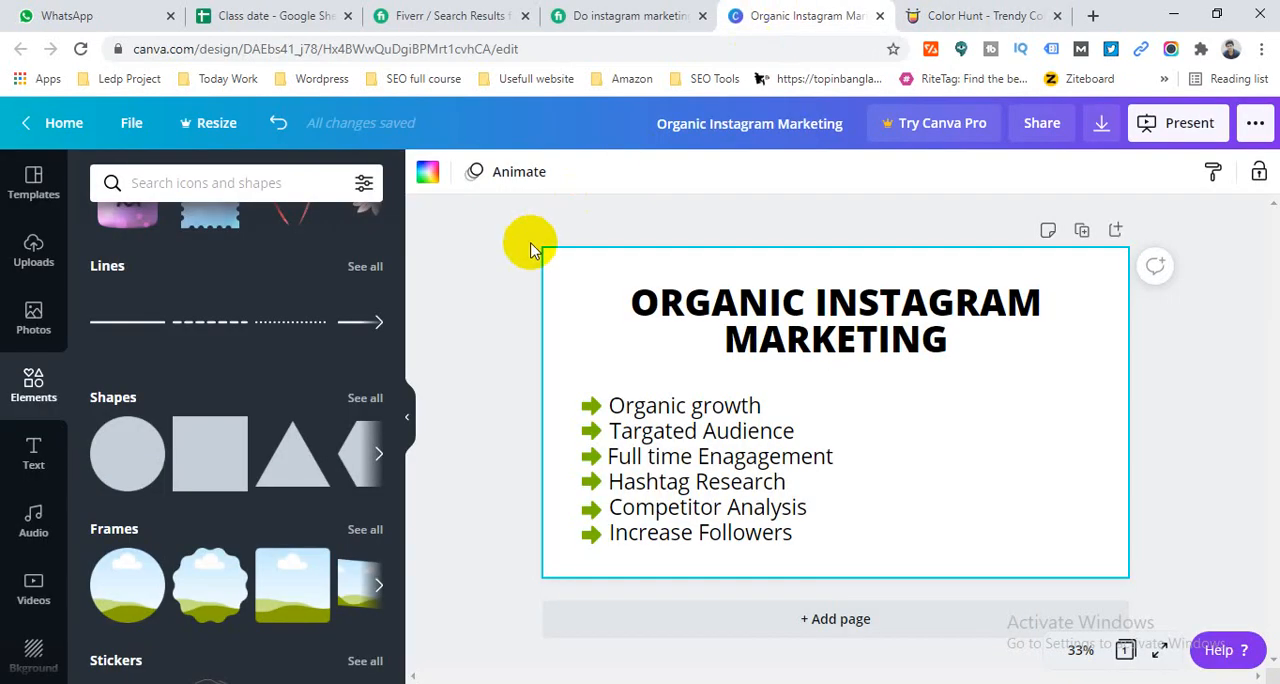
pyautogui.click(479, 302)
pyautogui.click(560, 263)
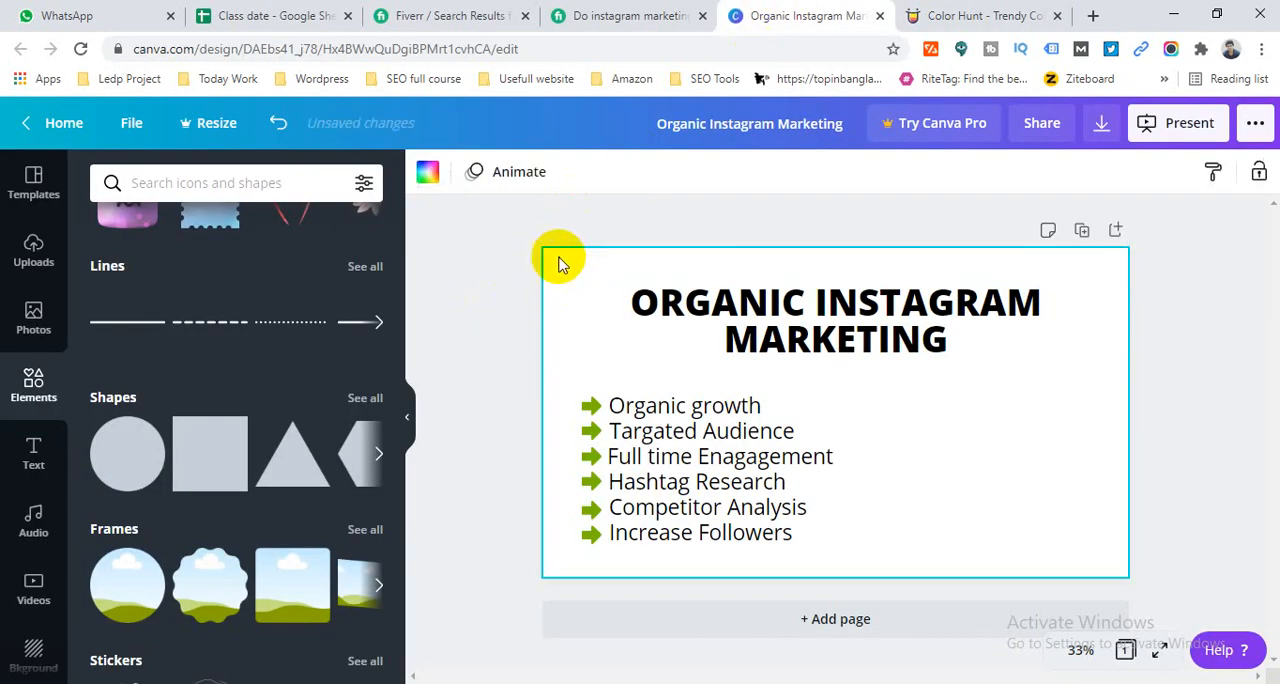
pyautogui.click(430, 174)
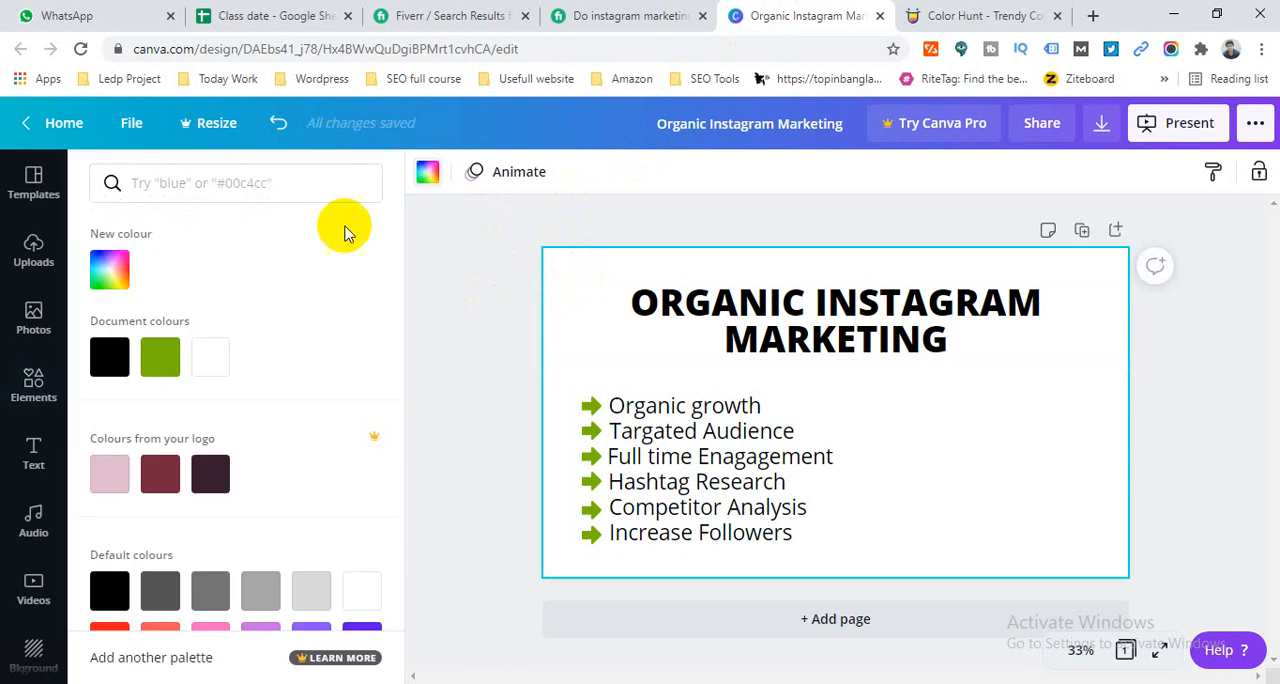
pyautogui.click(217, 183)
pyautogui.hotkey('ctrl', 'v')
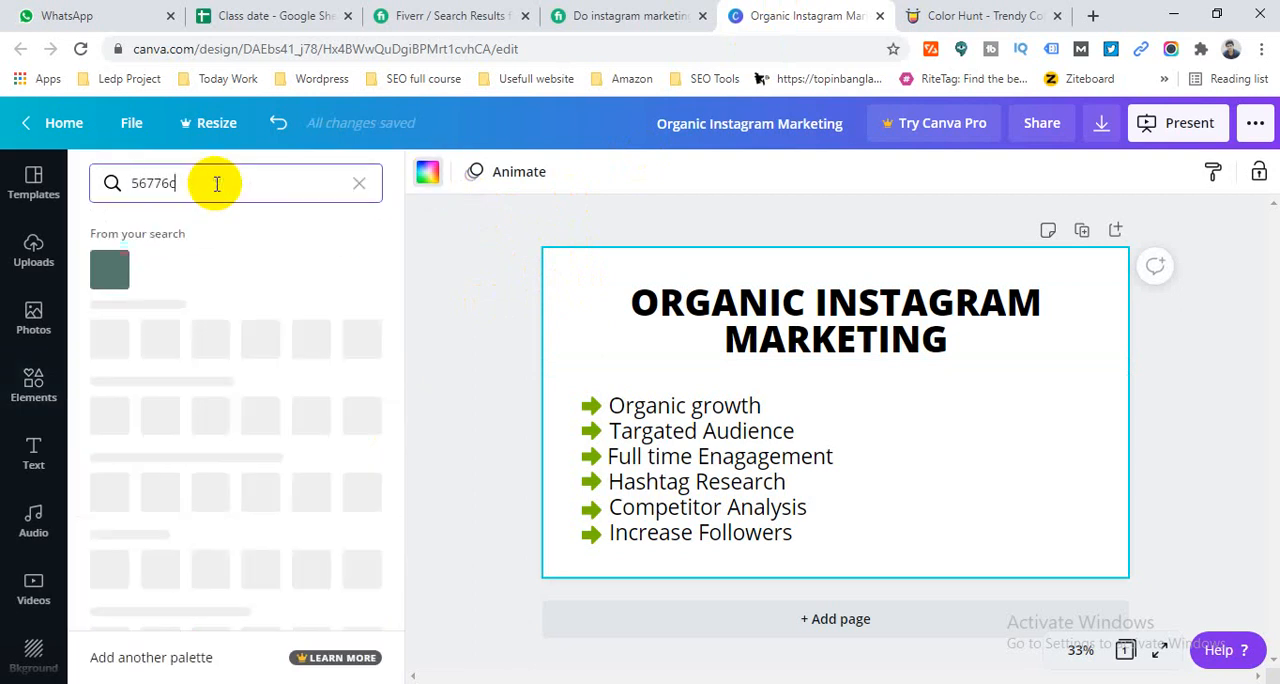
pyautogui.click(110, 268)
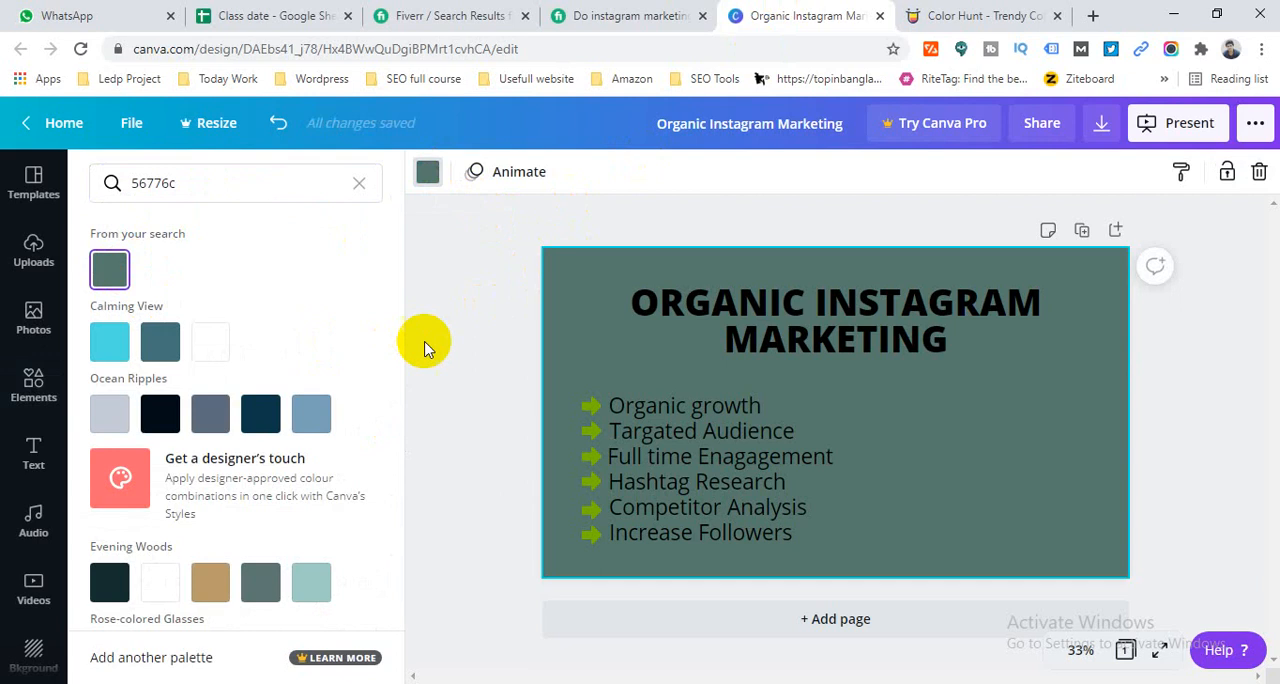
pyautogui.click(474, 306)
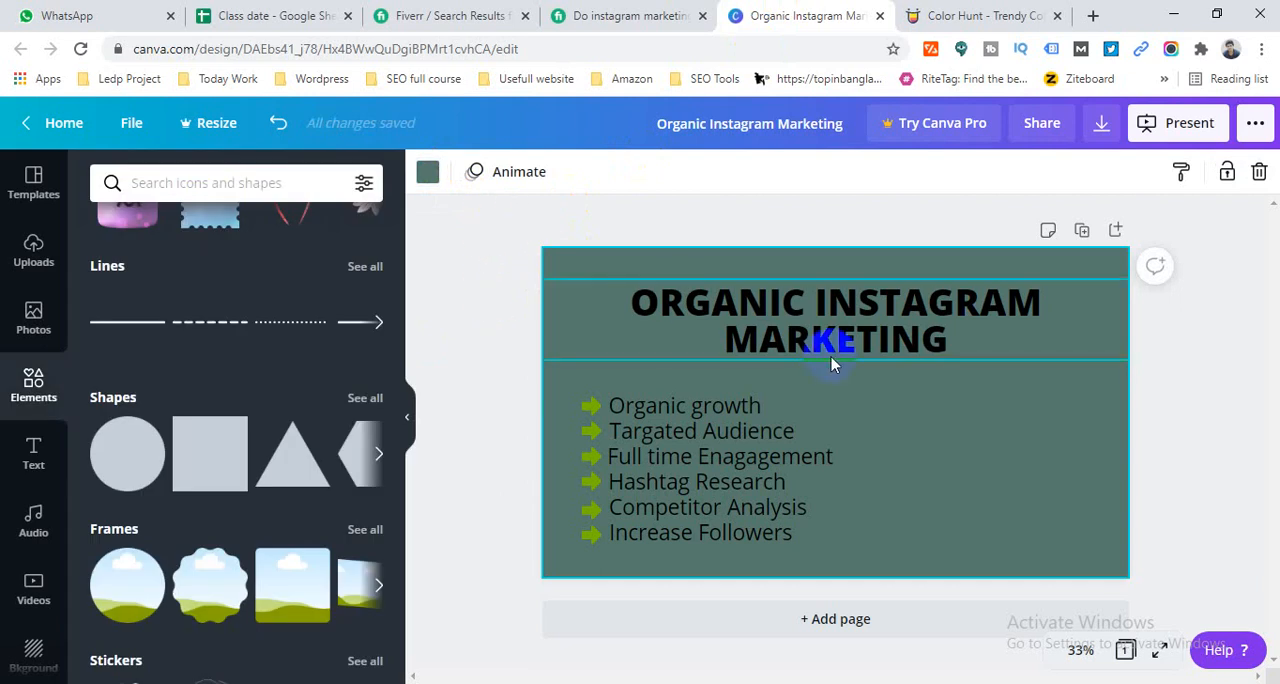
# - Set the text colour of the ORGANIC INSTAGRAM MARKETING heading to white
pyautogui.click(785, 322)
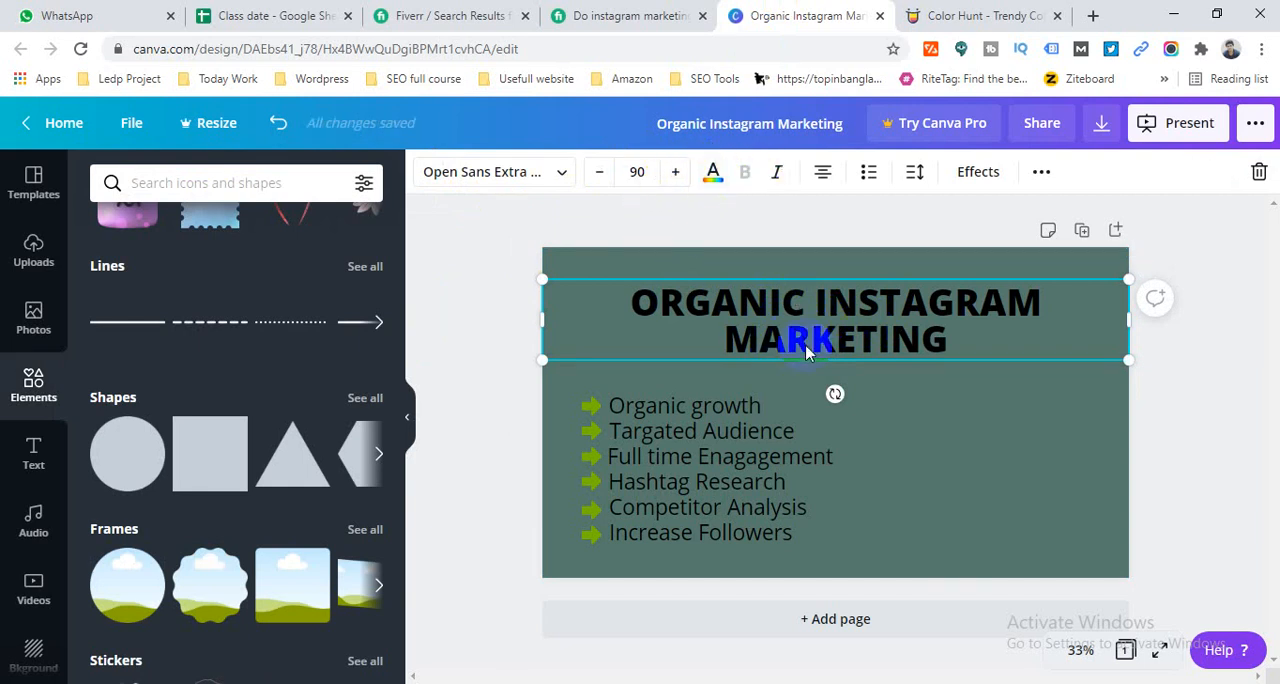
pyautogui.click(713, 176)
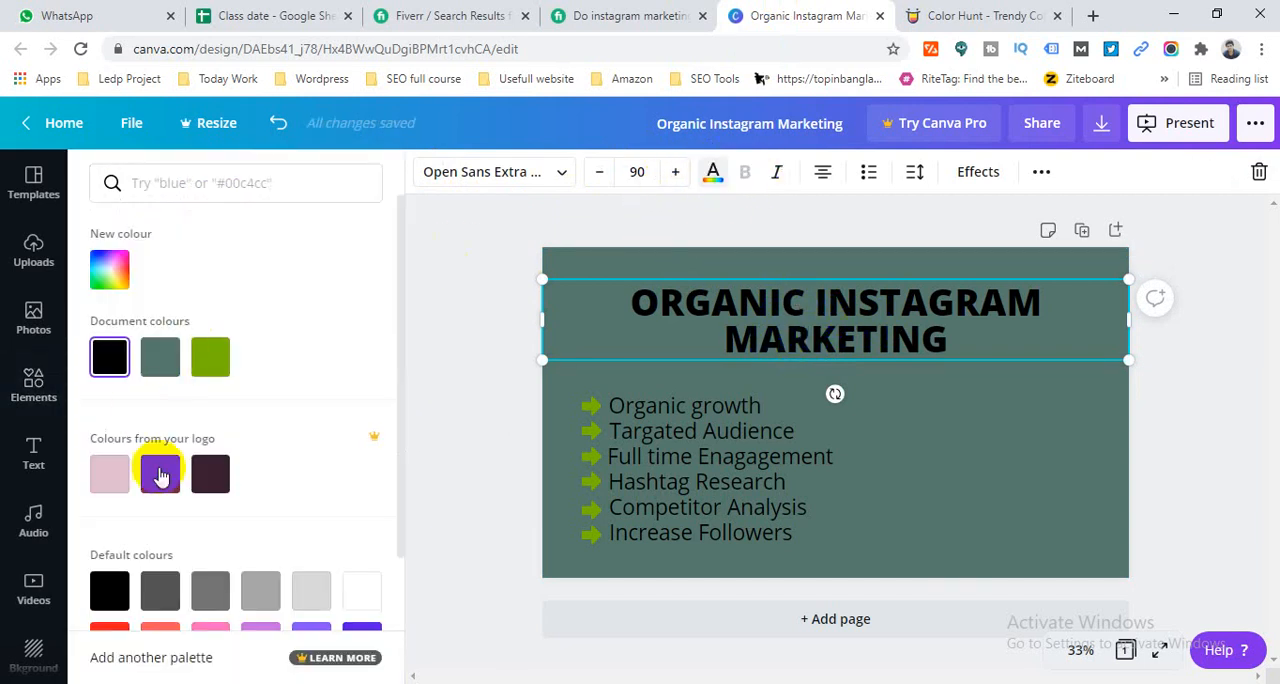
pyautogui.scroll(-2, 300, 455)
pyautogui.click(370, 420)
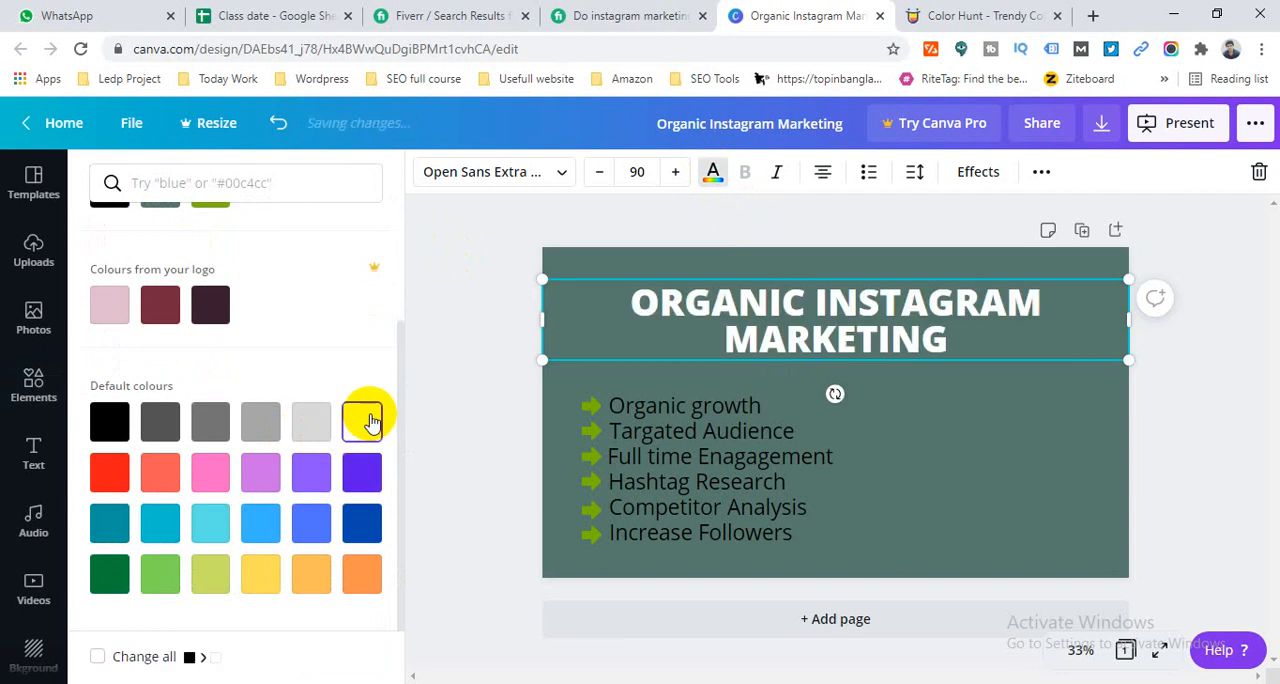
# - Copy the dark #464F41 code from the Color Hunt palette and try it as the heading's text colour in Canva
pyautogui.click(983, 15)
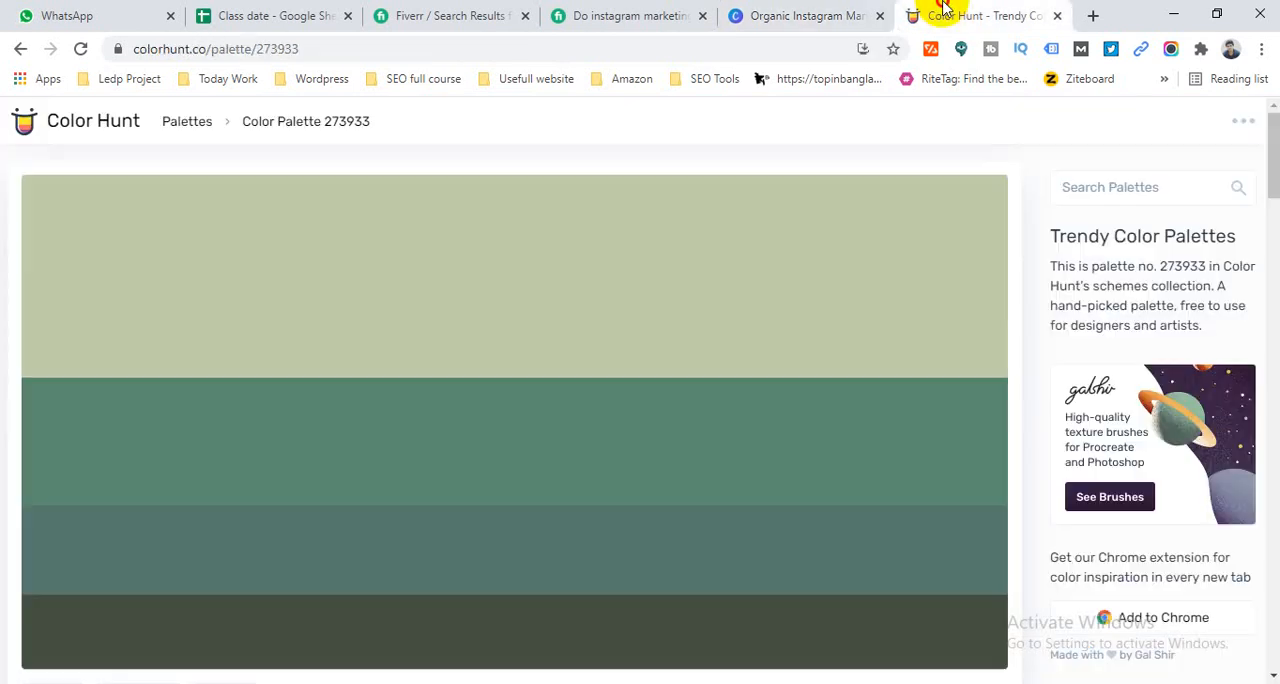
pyautogui.scroll(-3, 340, 355)
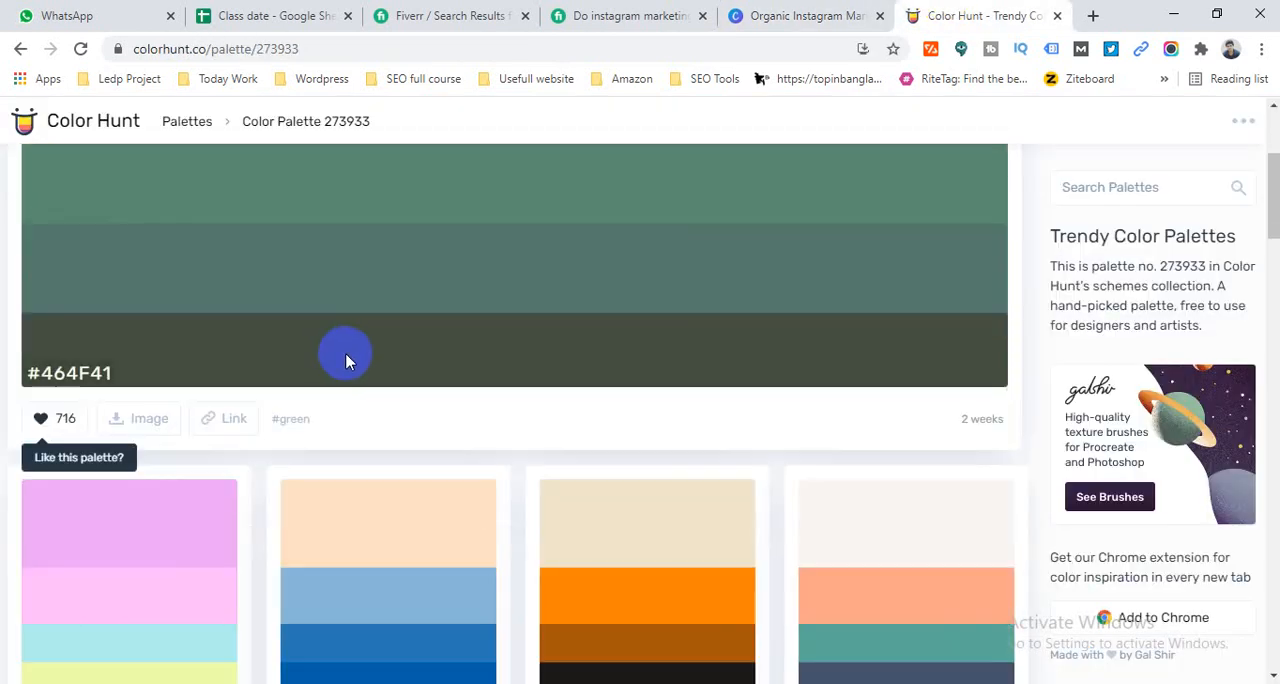
pyautogui.click(70, 383)
pyautogui.click(809, 15)
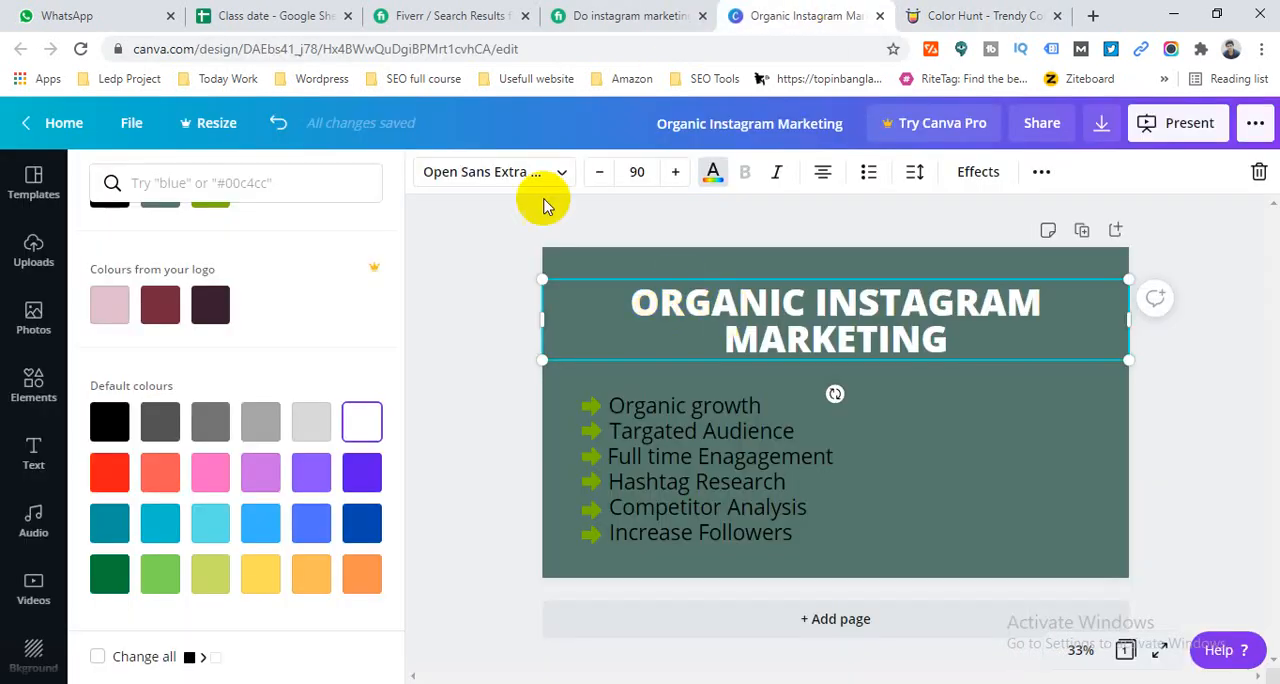
pyautogui.click(713, 171)
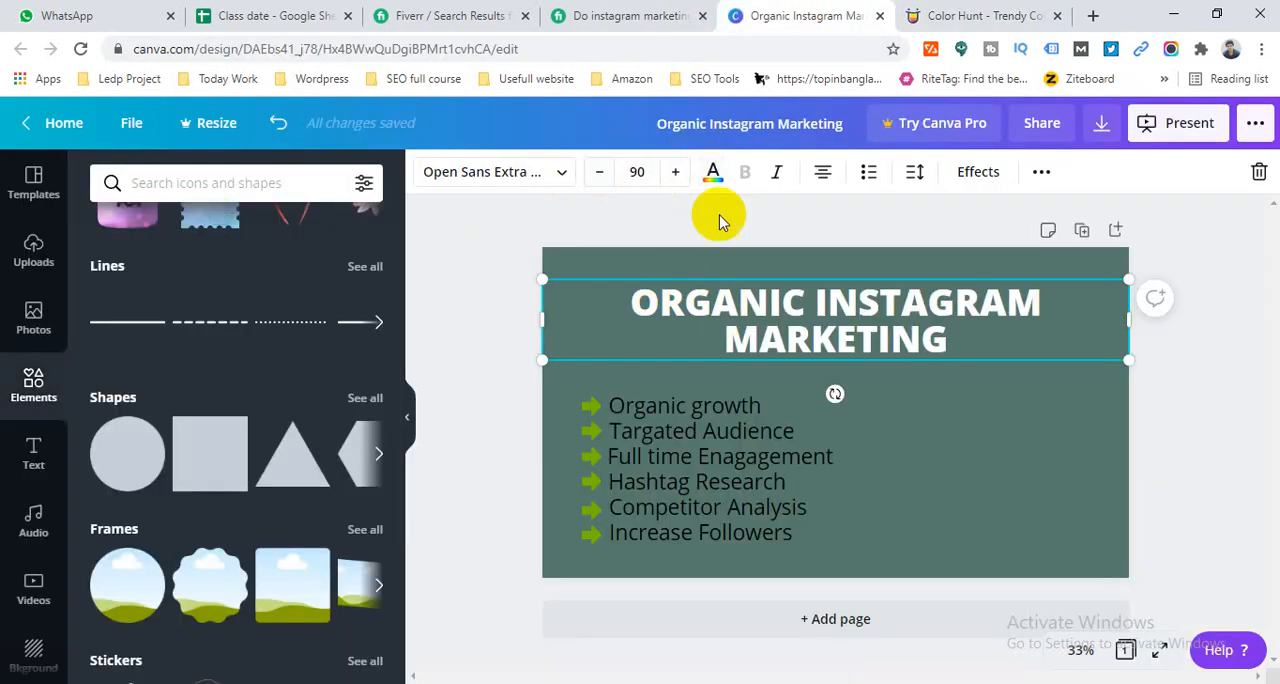
pyautogui.click(713, 171)
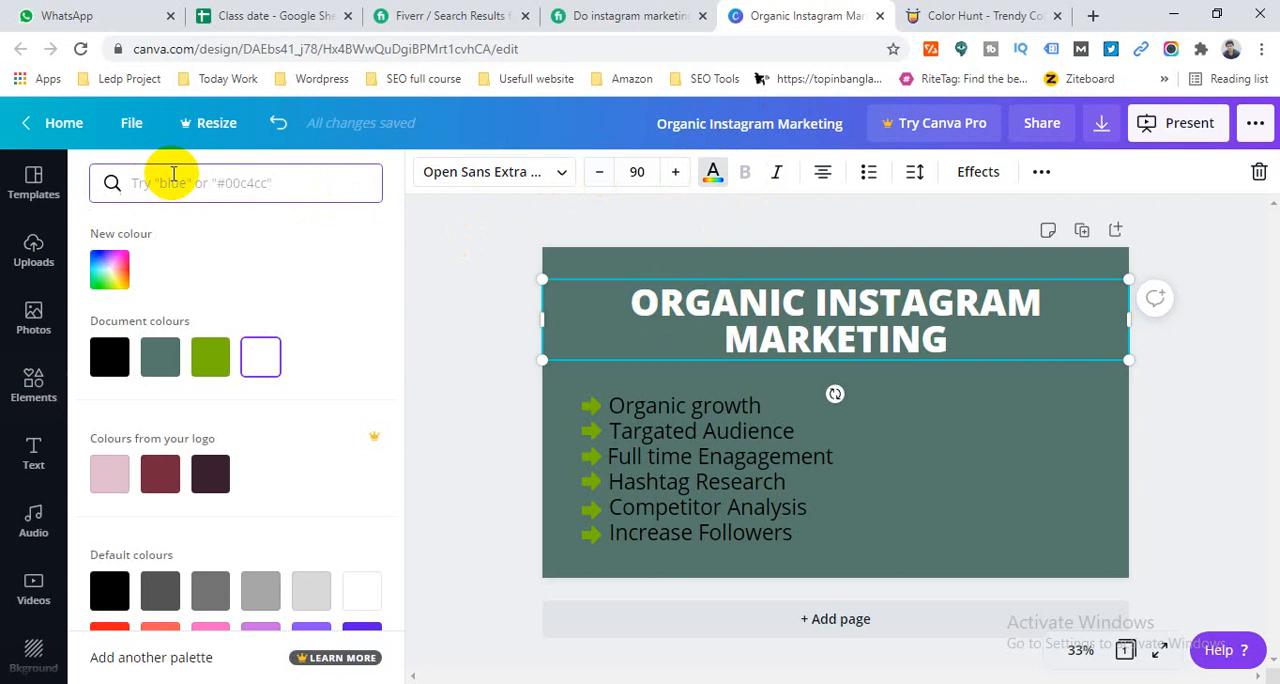
pyautogui.hotkey('ctrl', 'v')
pyautogui.click(110, 268)
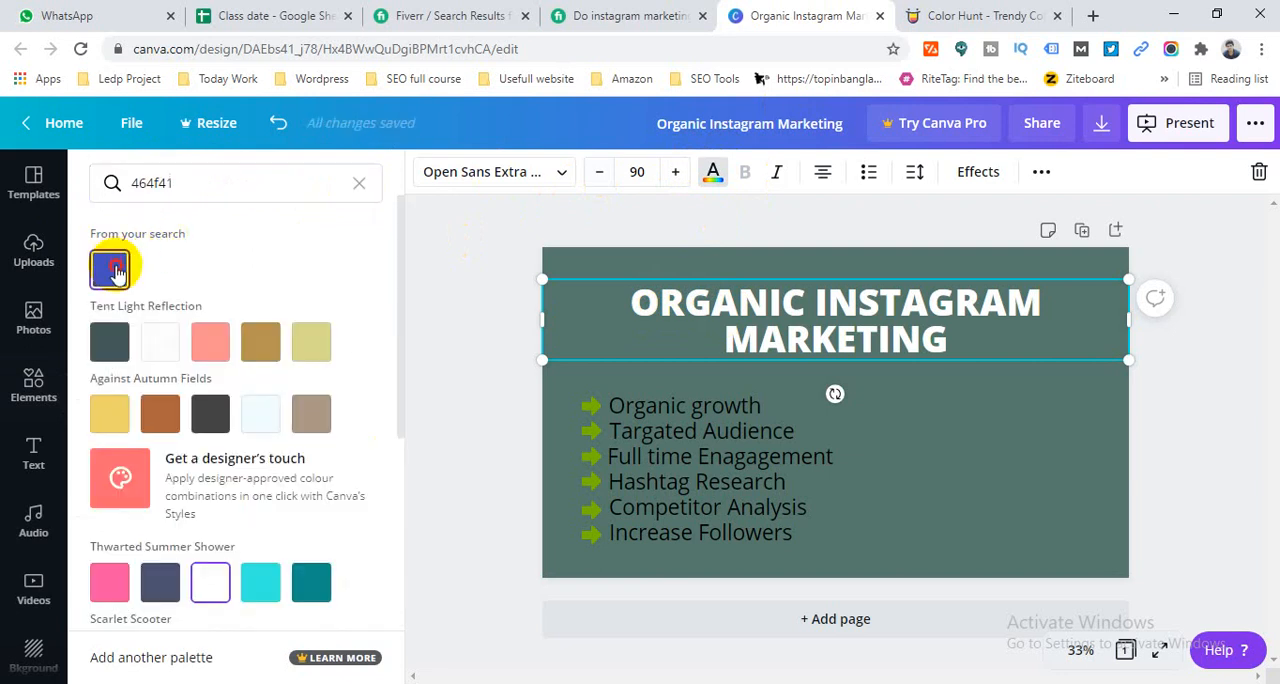
pyautogui.click(429, 279)
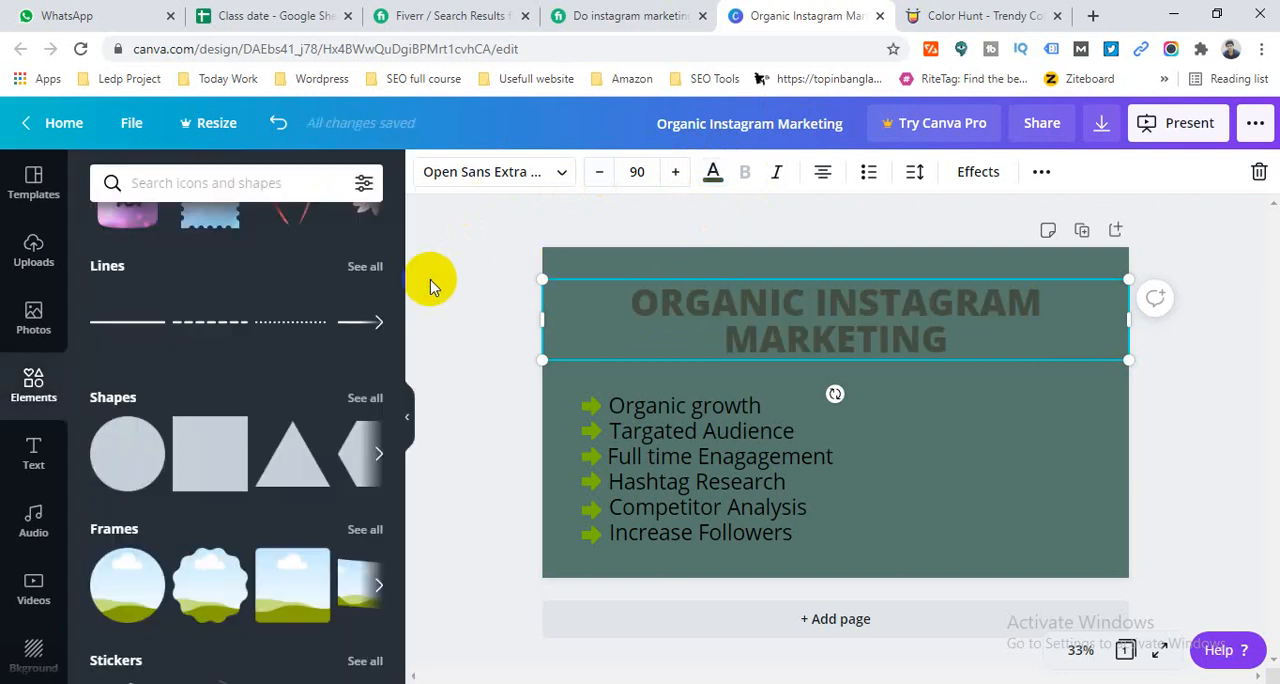
# - Change the heading's text colour back to white and deselect the heading
pyautogui.click(743, 406)
pyautogui.click(837, 324)
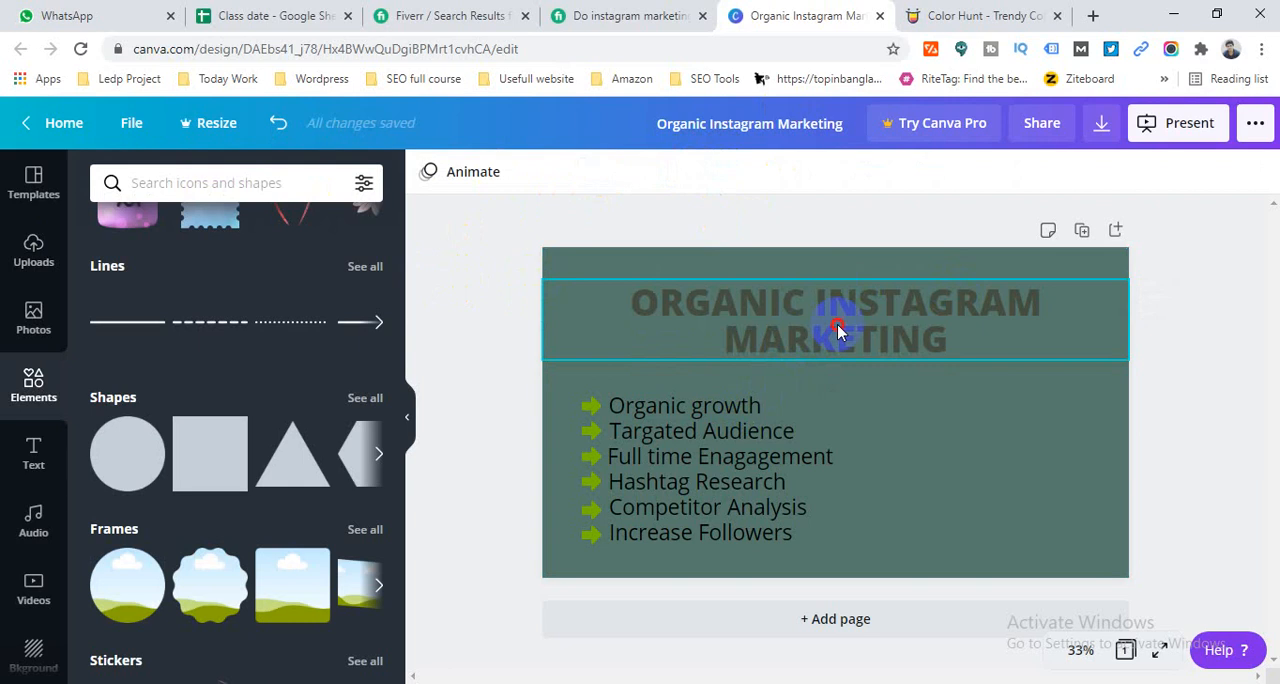
pyautogui.click(712, 178)
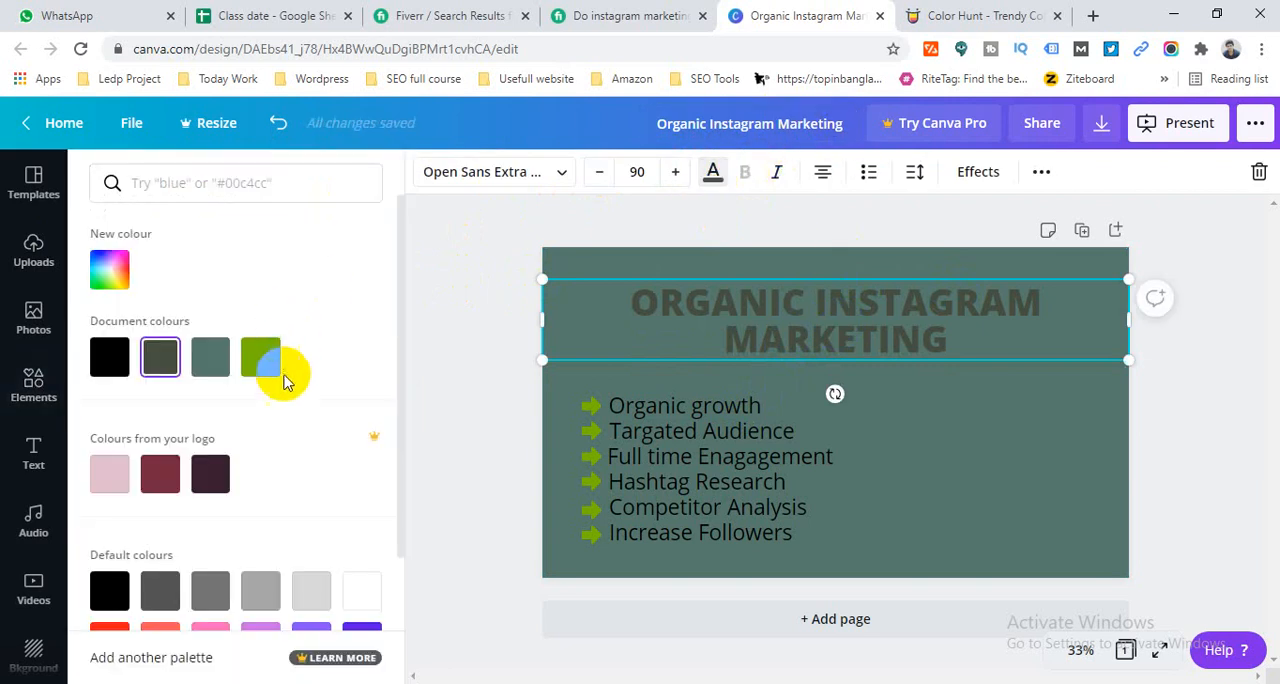
pyautogui.scroll(-3, 310, 440)
pyautogui.click(358, 420)
pyautogui.click(448, 378)
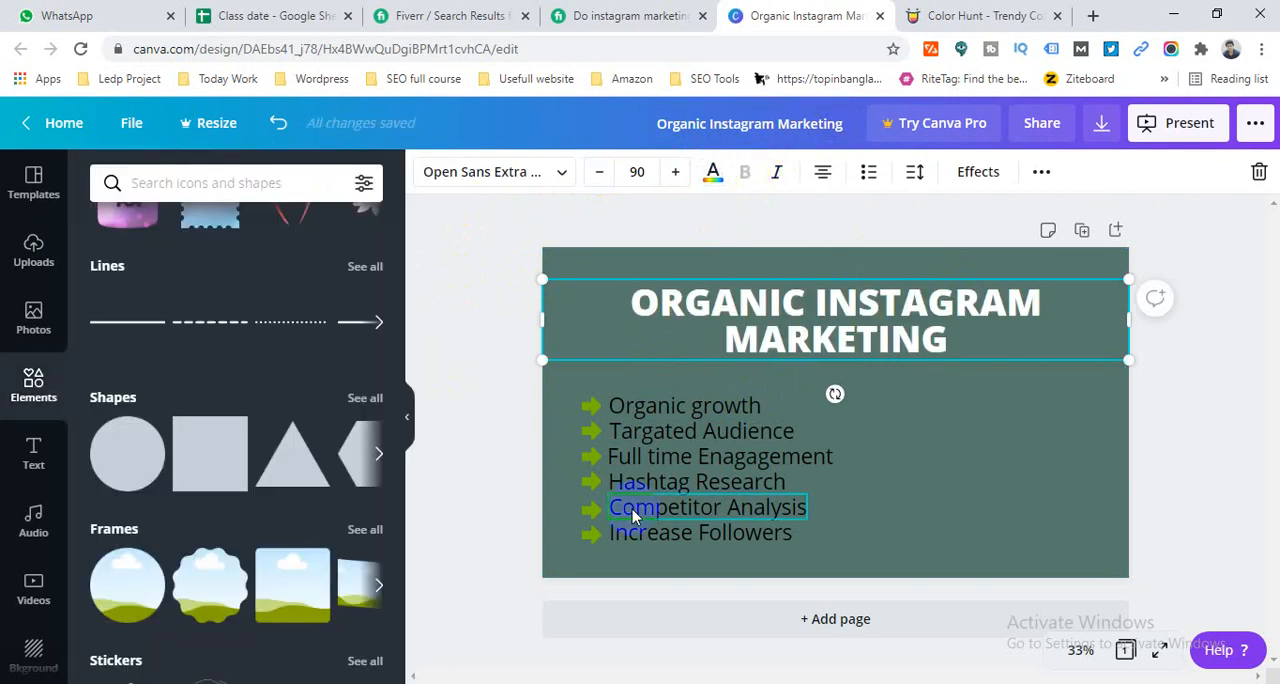
# - Select all six service list lines, from Organic growth to Increase Followers, and colour their text white
pyautogui.click(692, 412)
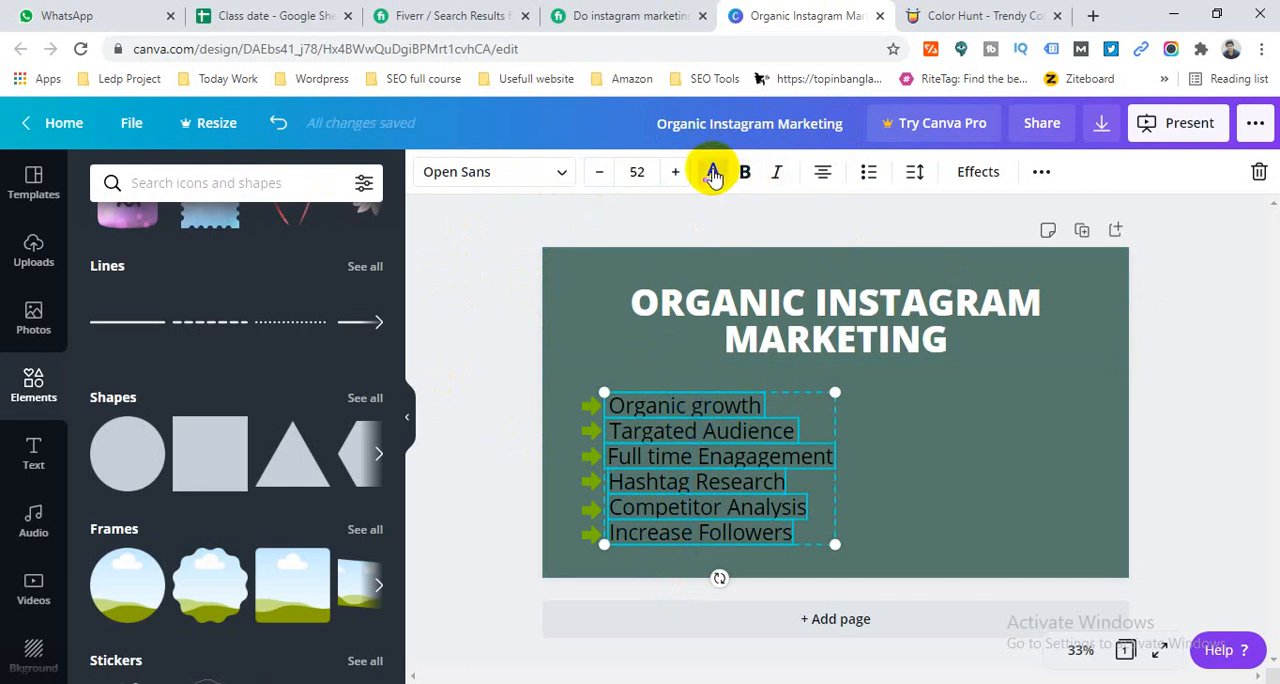
pyautogui.click(712, 175)
pyautogui.click(258, 354)
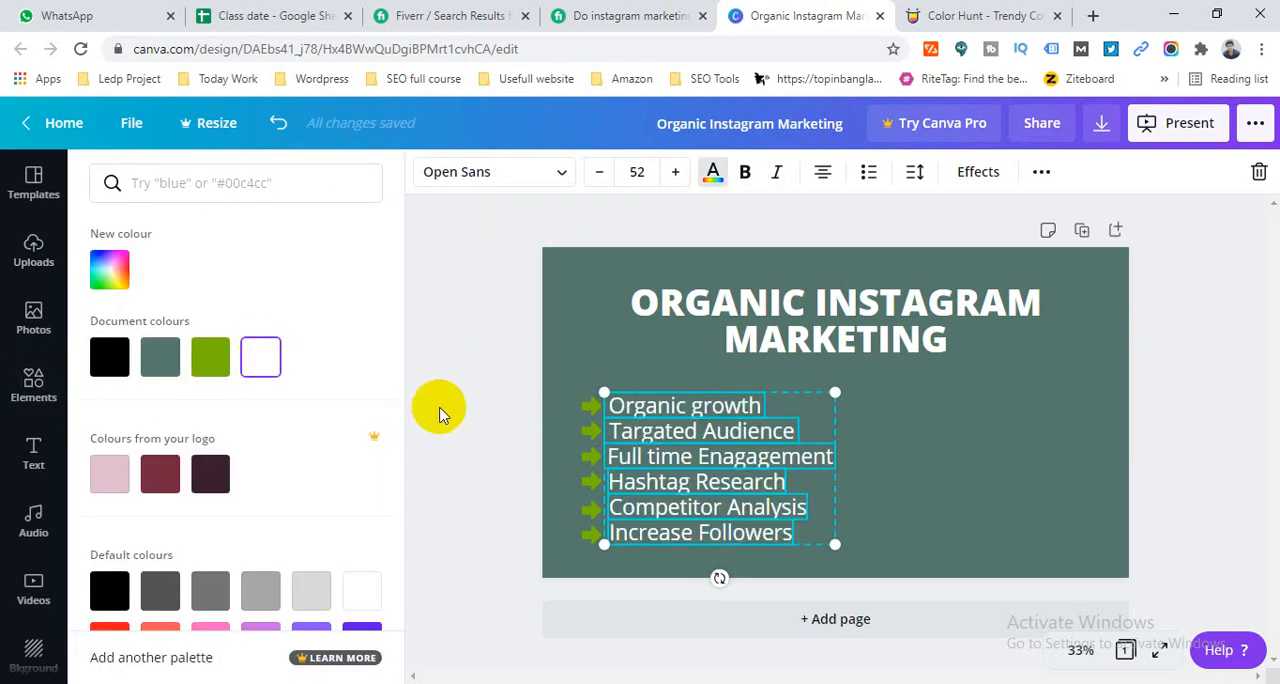